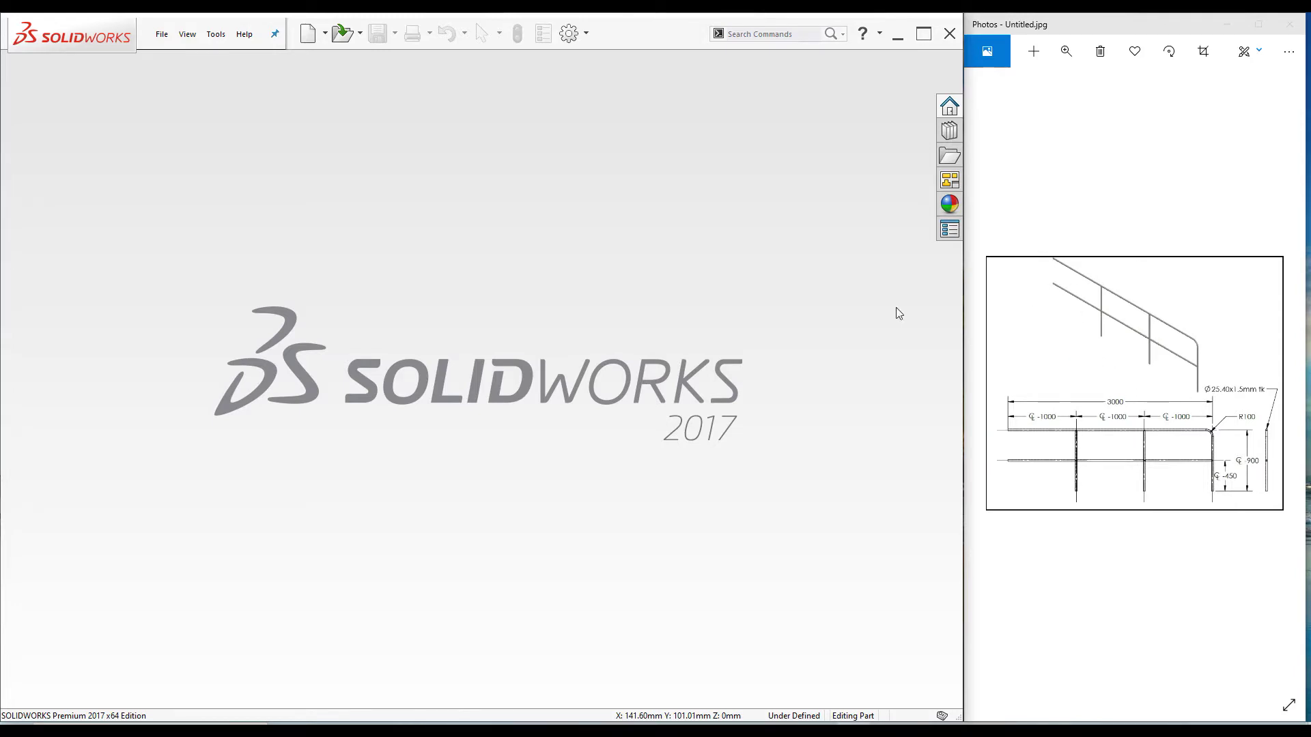
Open the options for starting a new document
click(325, 34)
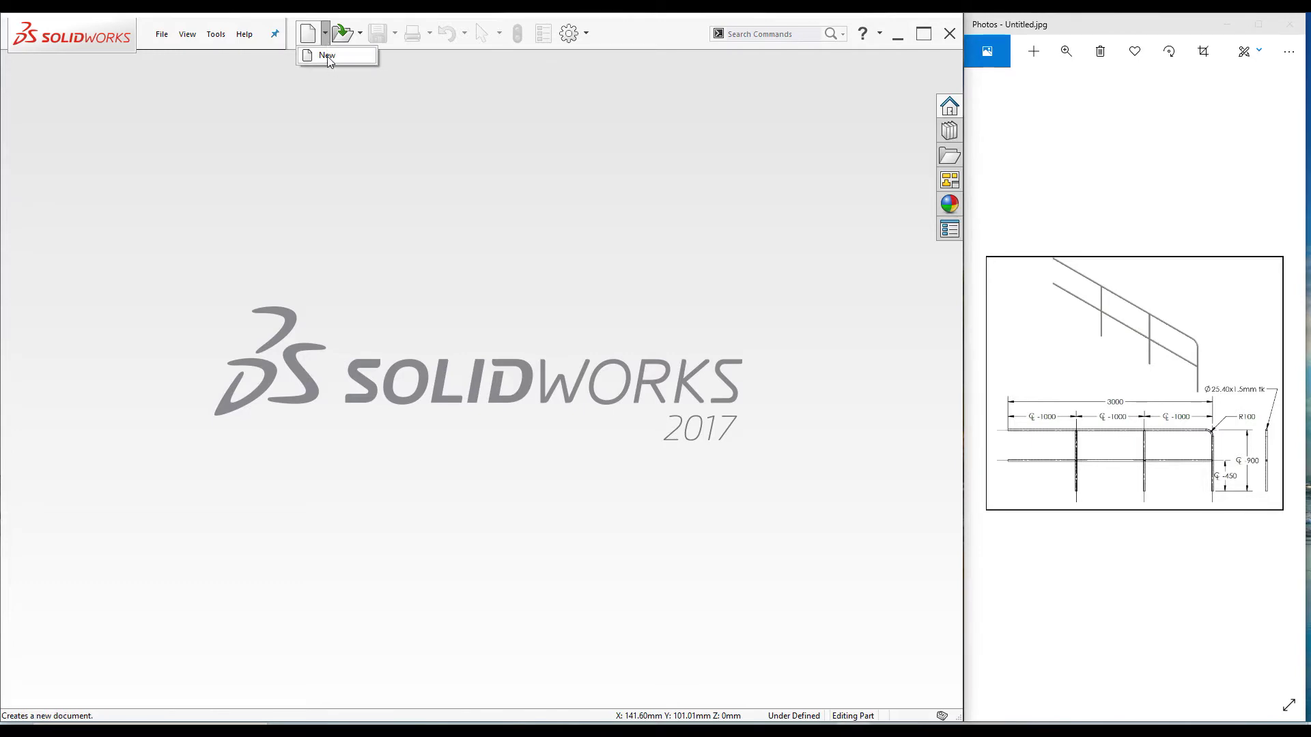
Create a new part document from the Part template
click(328, 56)
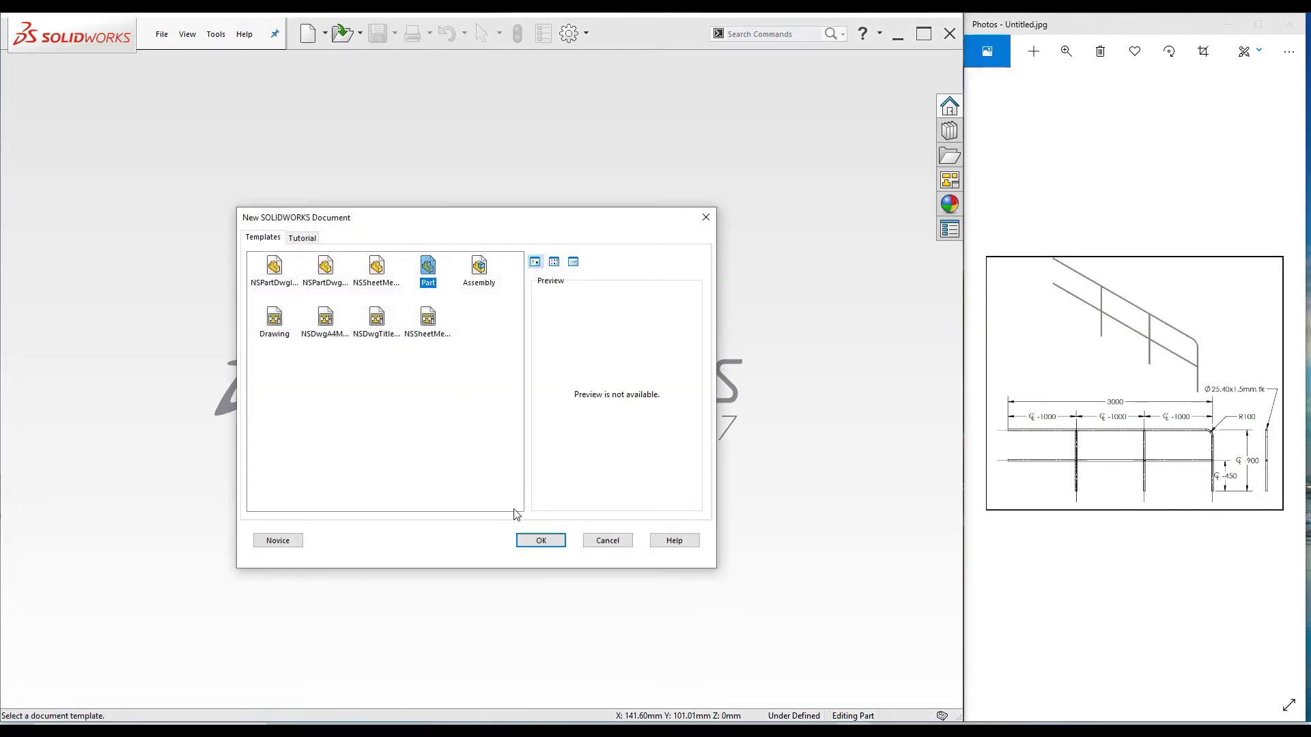
click(538, 539)
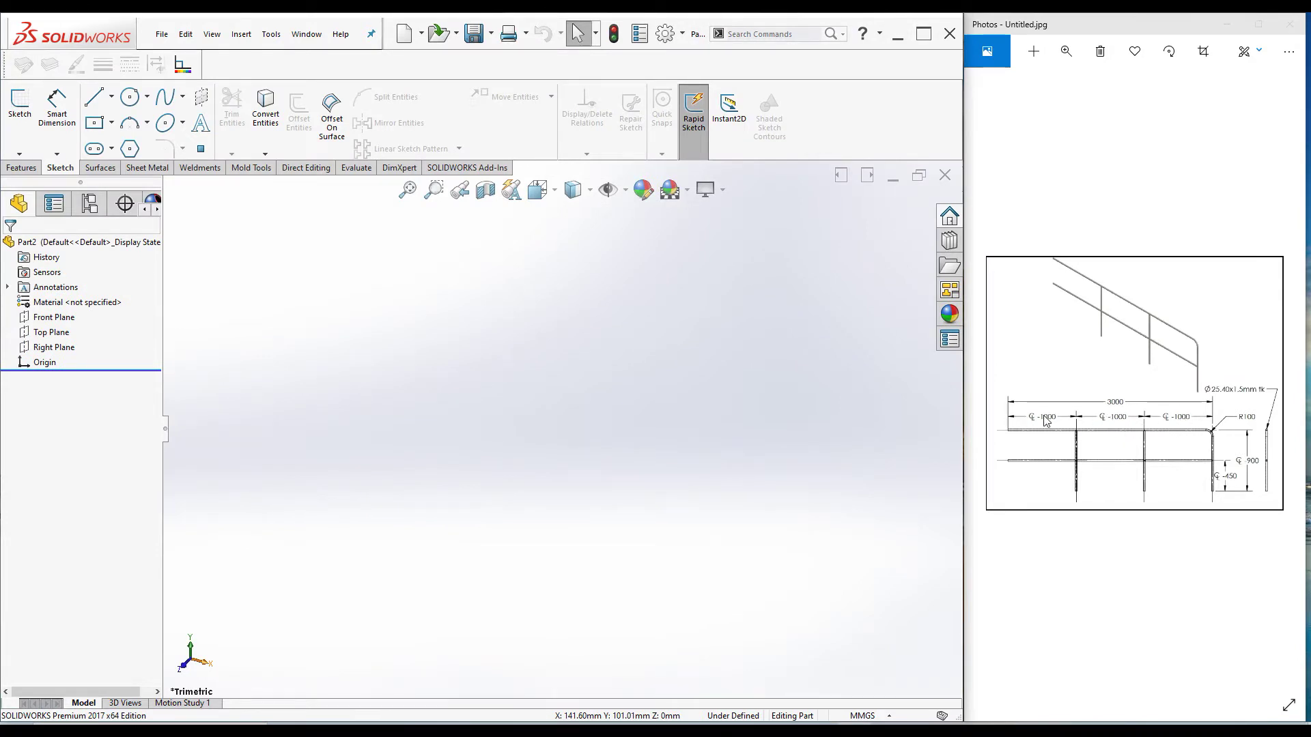
Sketch a corner rectangle from the origin on the Front Plane
click(55, 318)
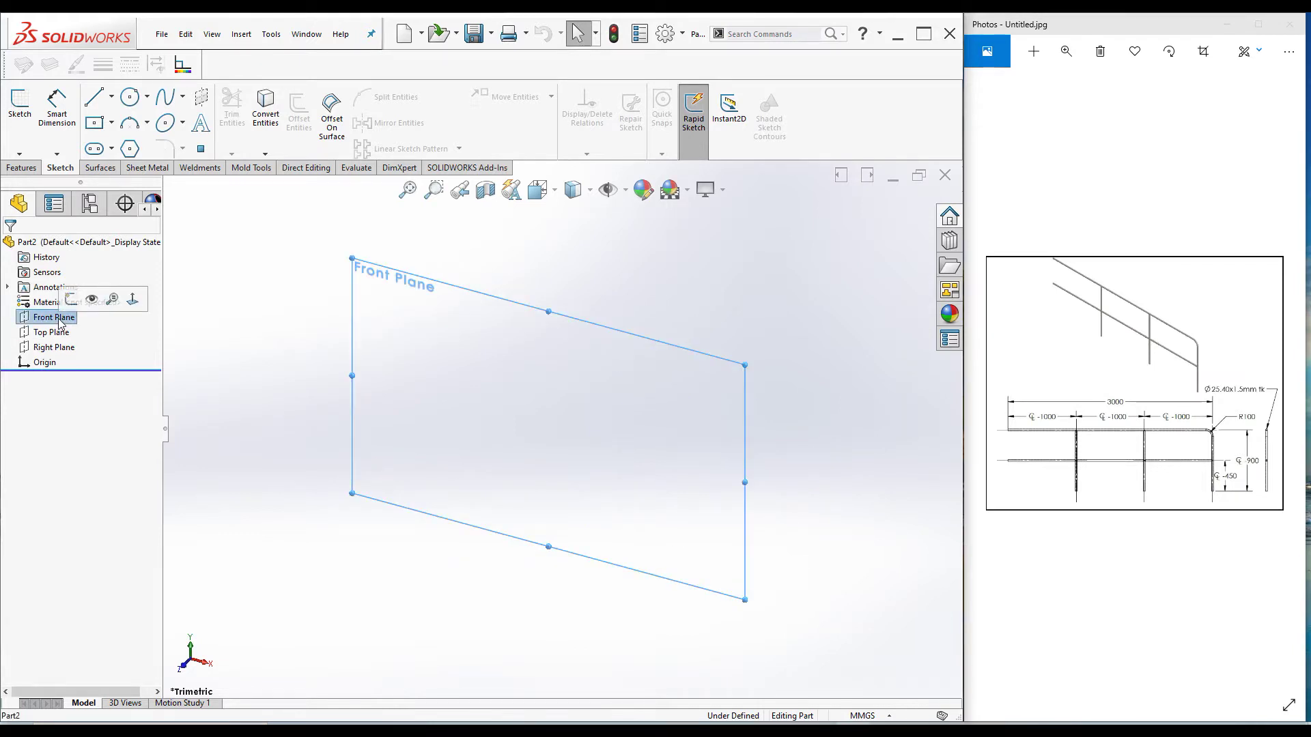
click(71, 298)
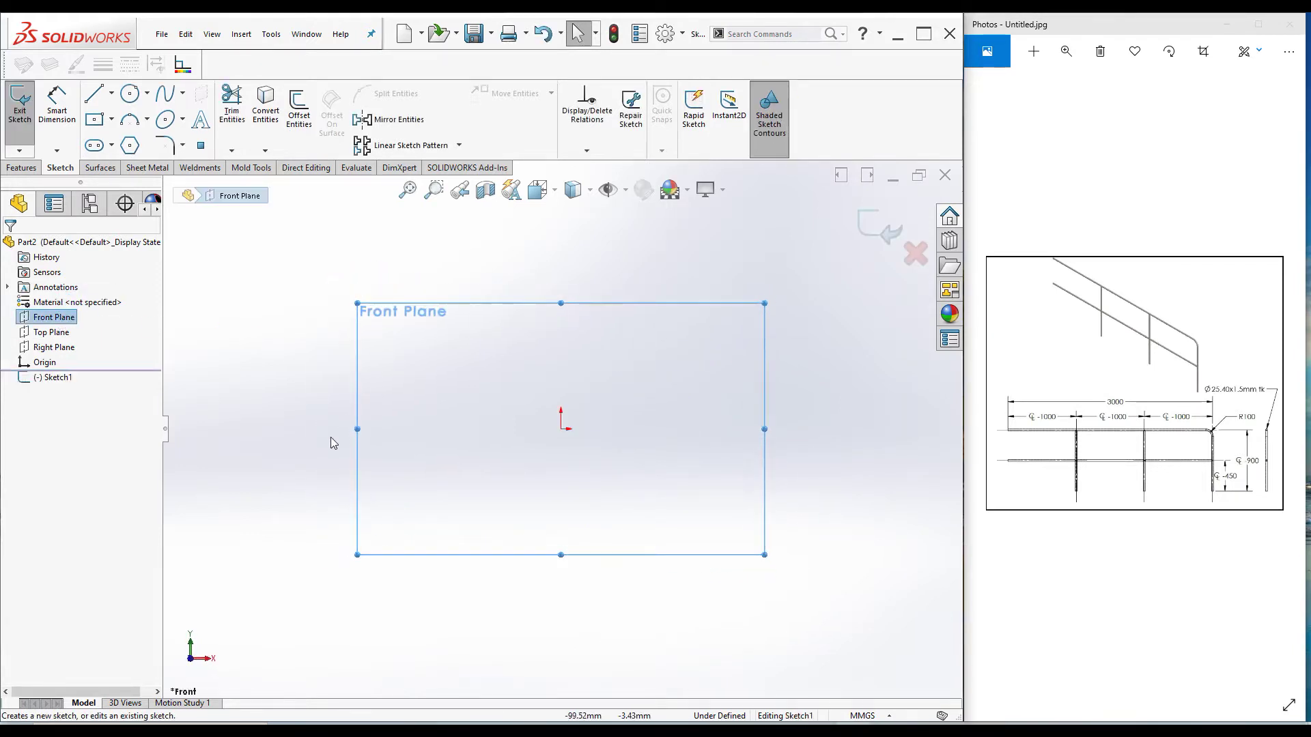
right_drag(301, 393, 298, 447)
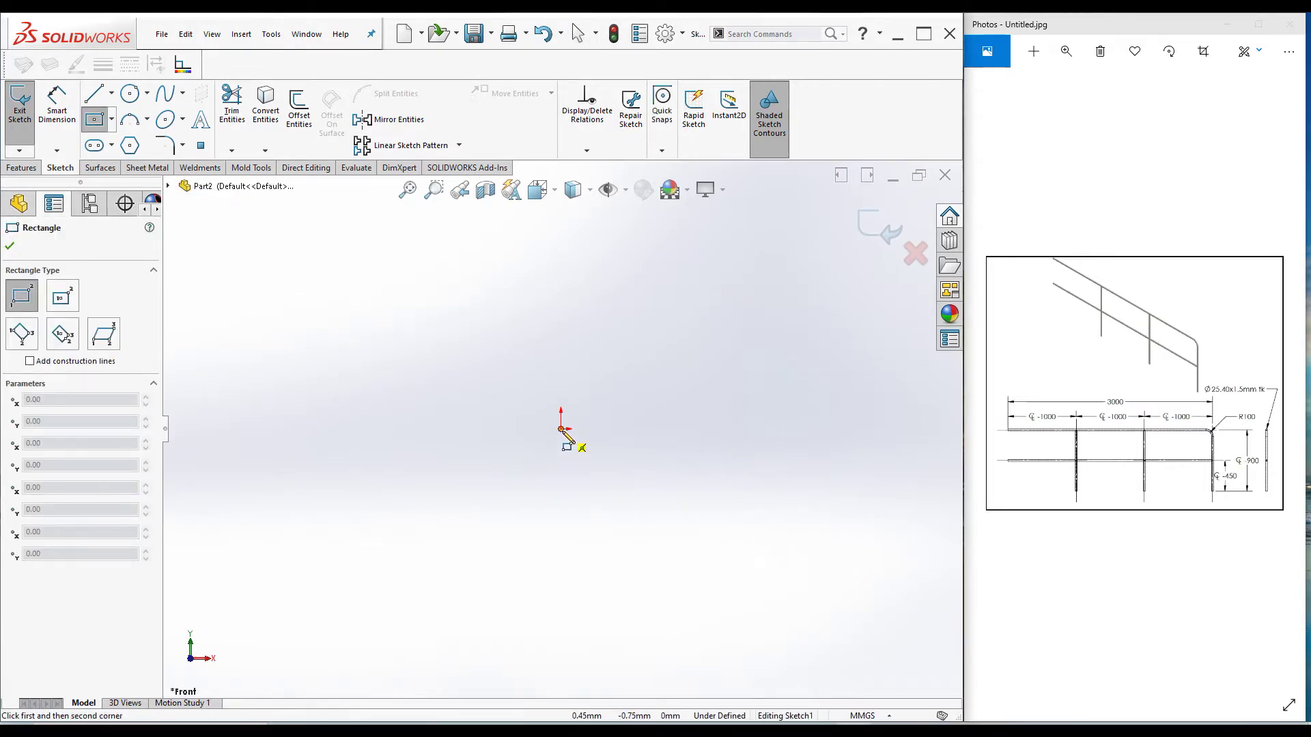
click(561, 429)
click(847, 292)
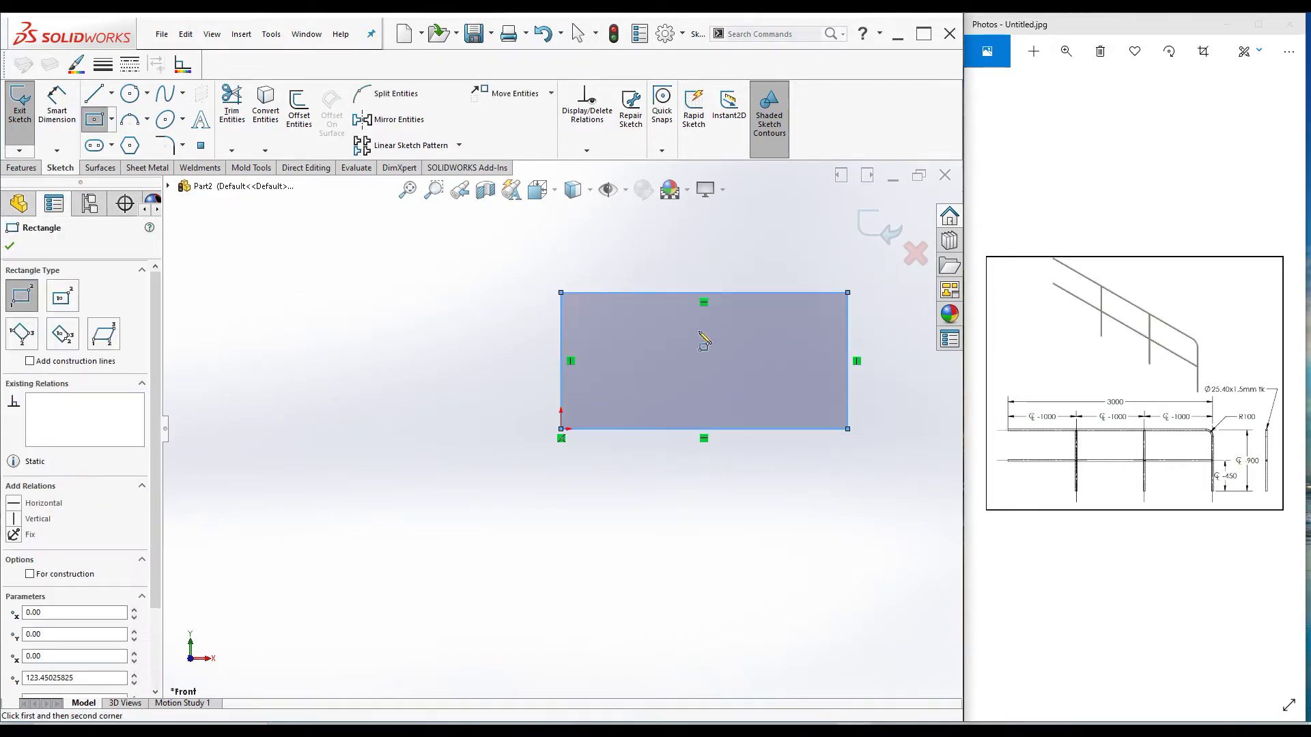
Dimension the rectangle 3000 wide and 900 tall
right_drag(416, 368, 418, 308)
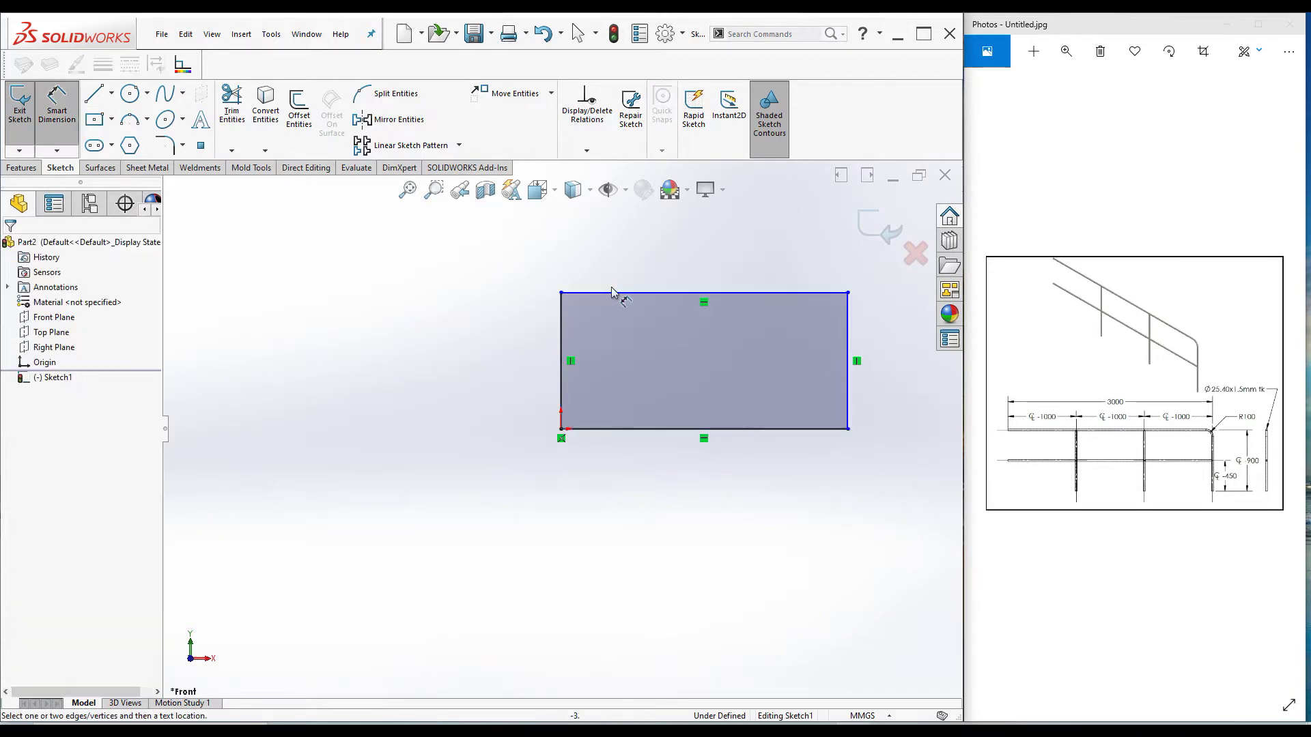
click(640, 292)
click(705, 251)
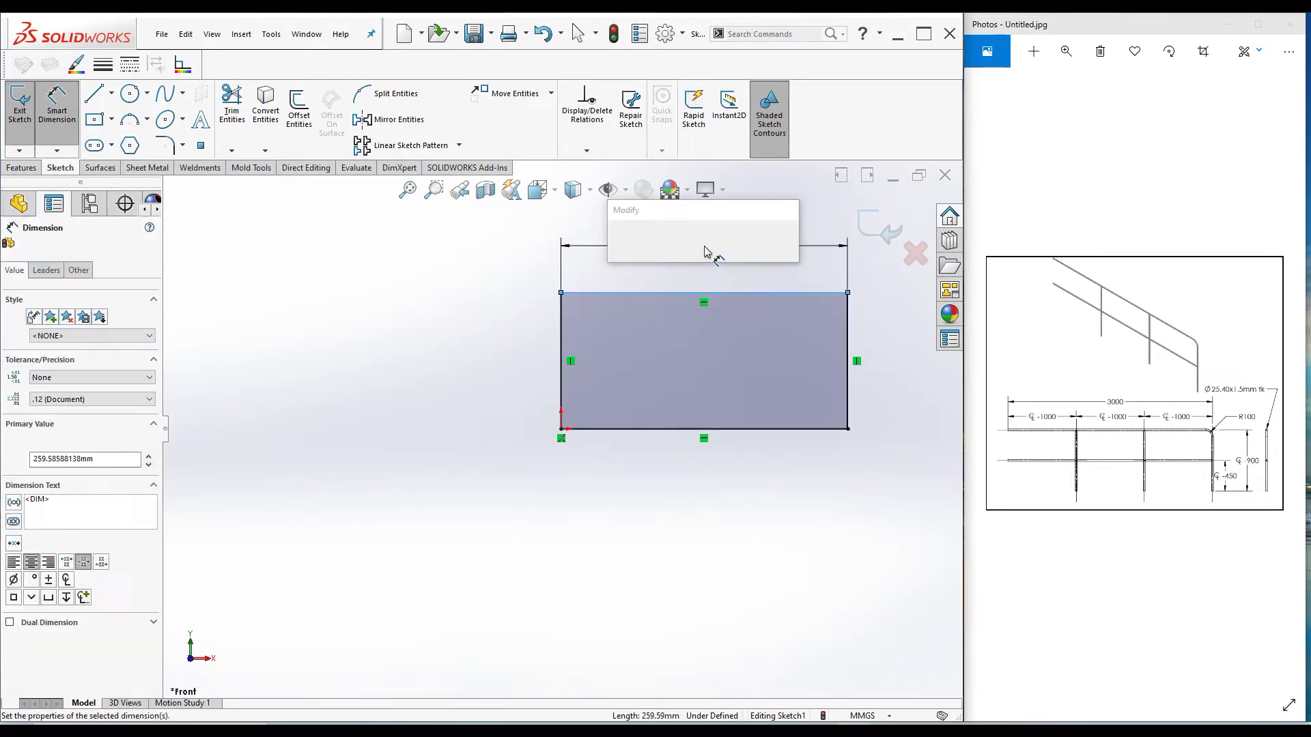
text(3000)
key(Return)
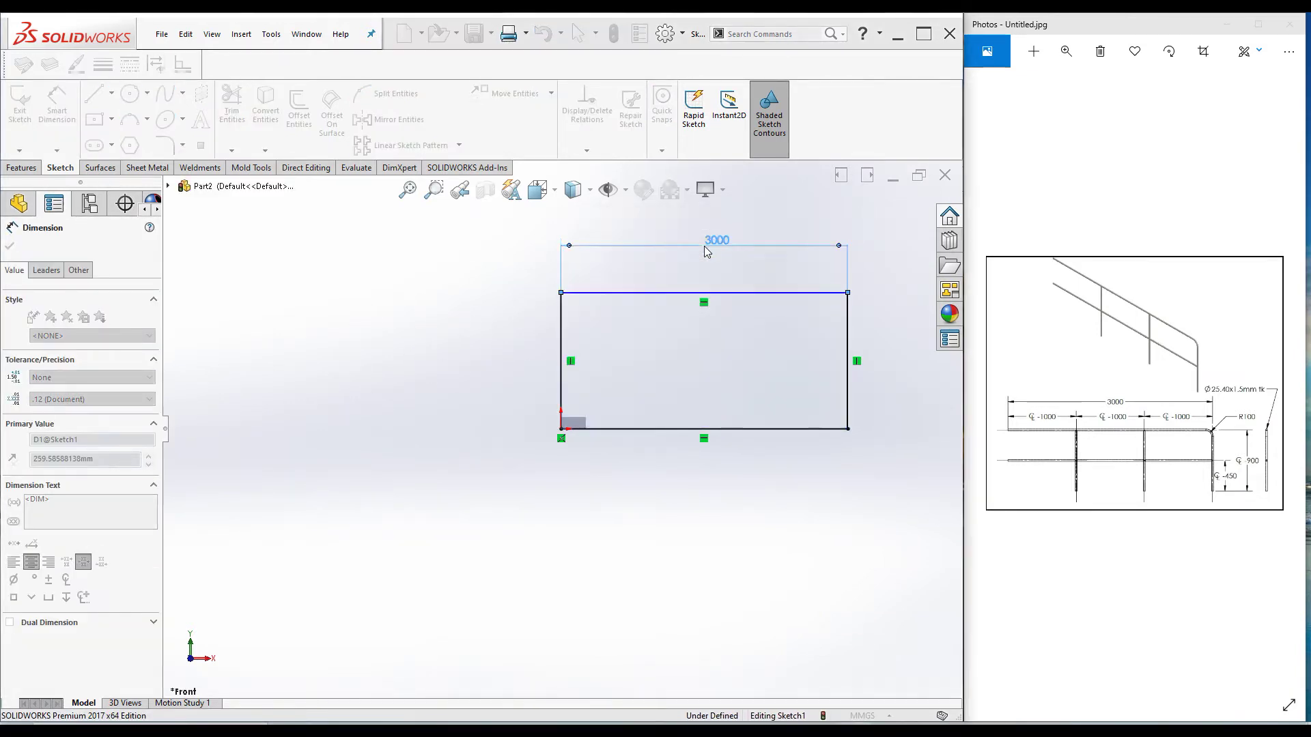
click(850, 338)
click(897, 359)
text(900)
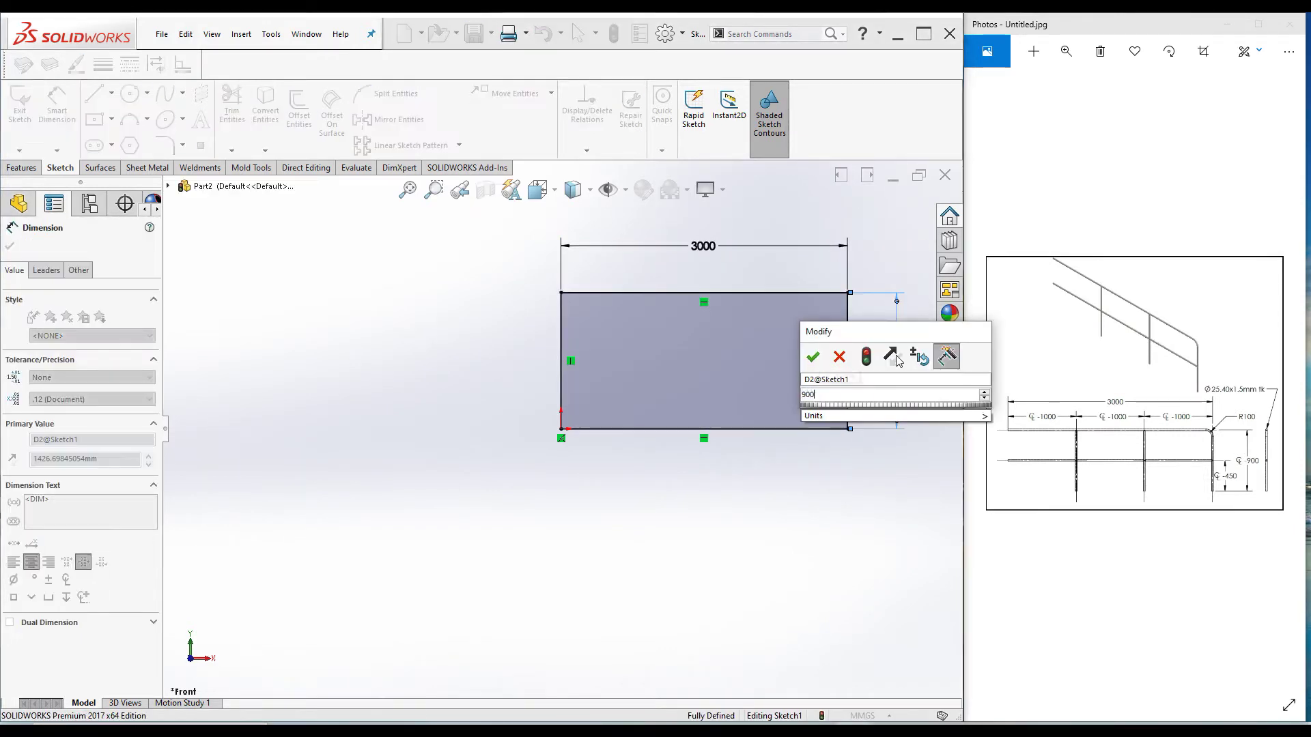
key(Return)
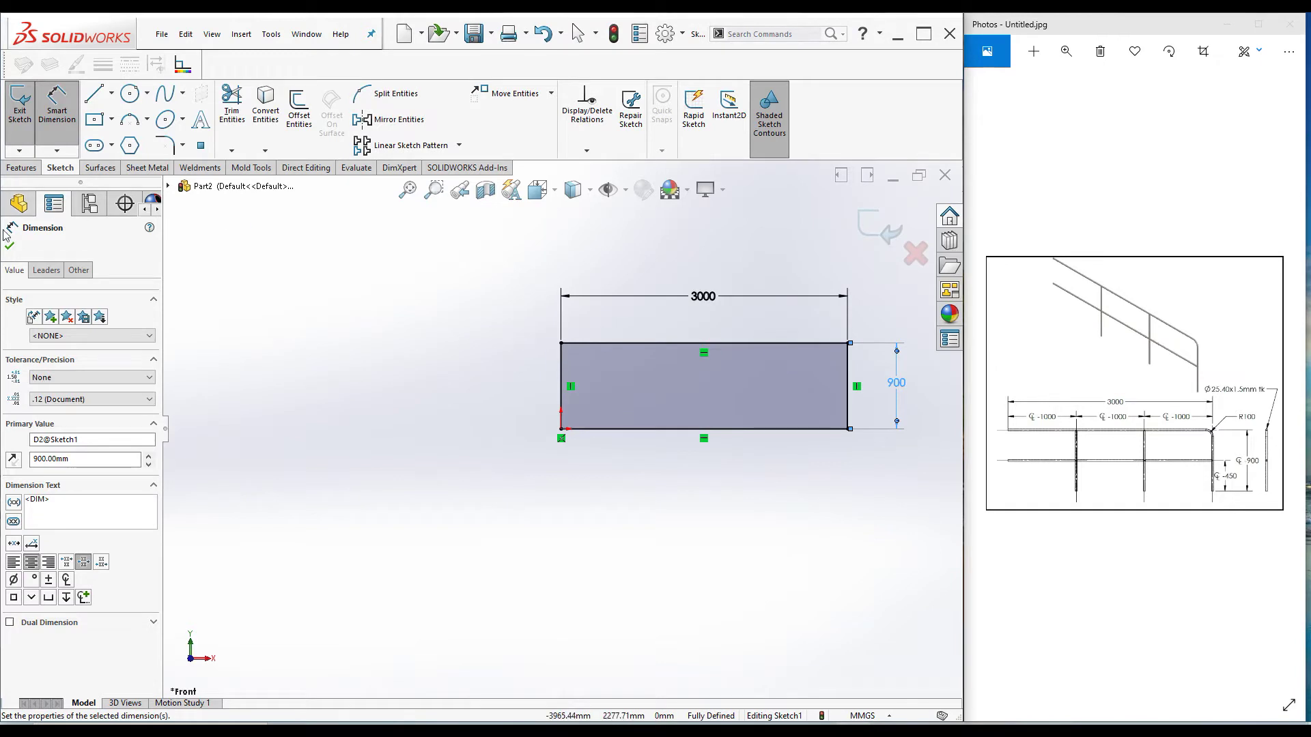
Round the rectangle's top-right corner with a 100 mm sketch fillet
click(9, 246)
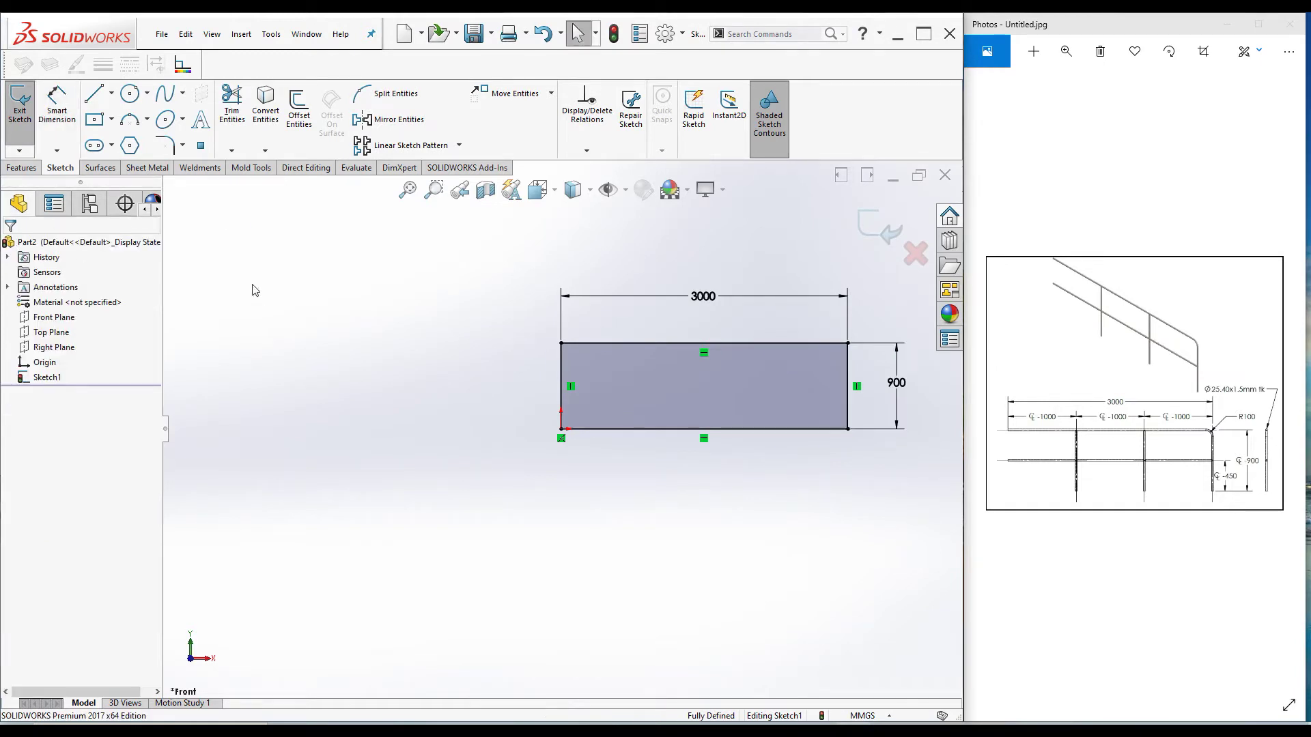
click(167, 144)
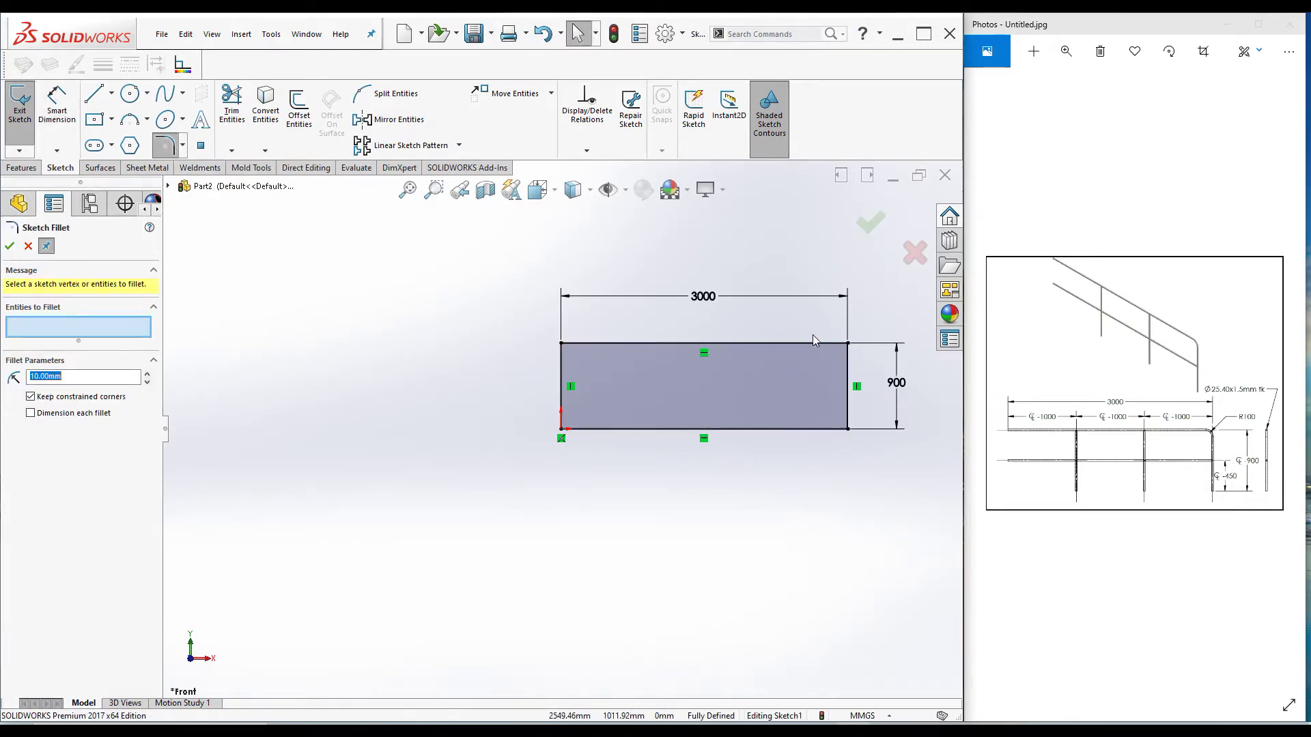
click(846, 344)
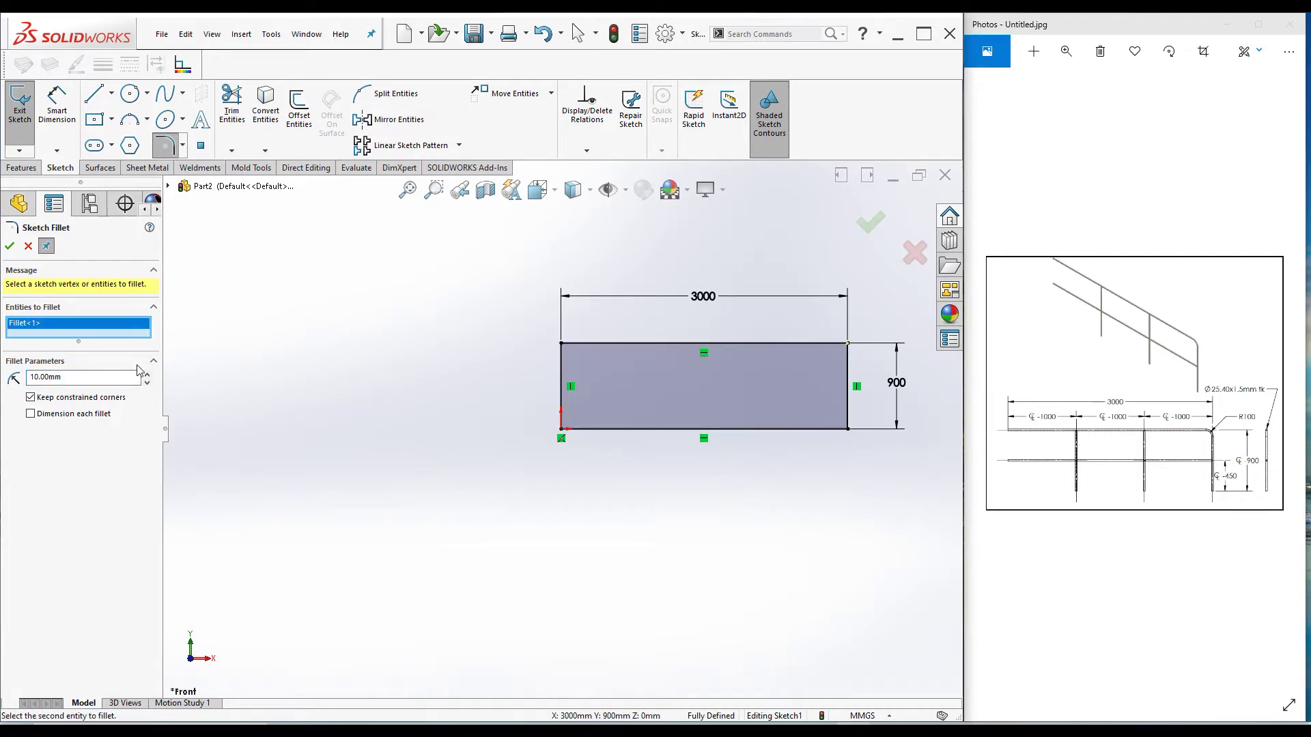
triple_click(70, 376)
text(100)
key(Return)
click(10, 245)
scroll(826, 335, down, 3)
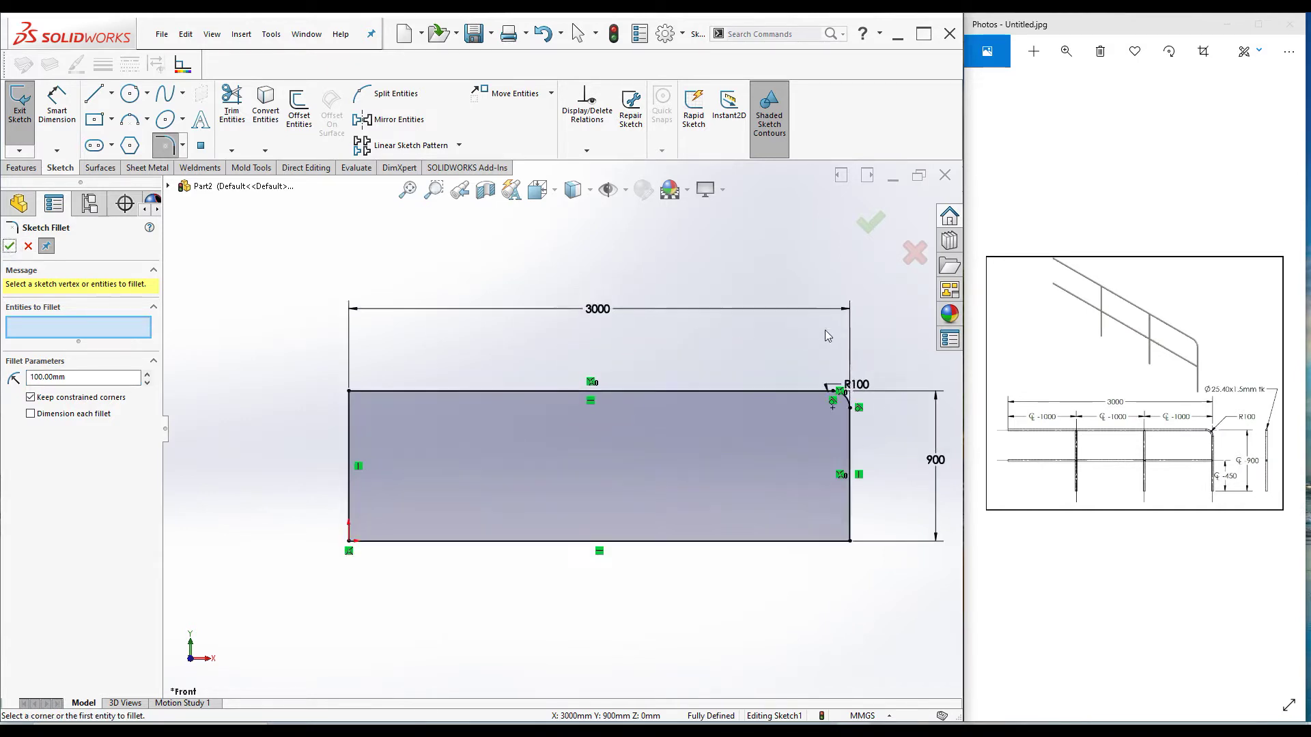
click(9, 246)
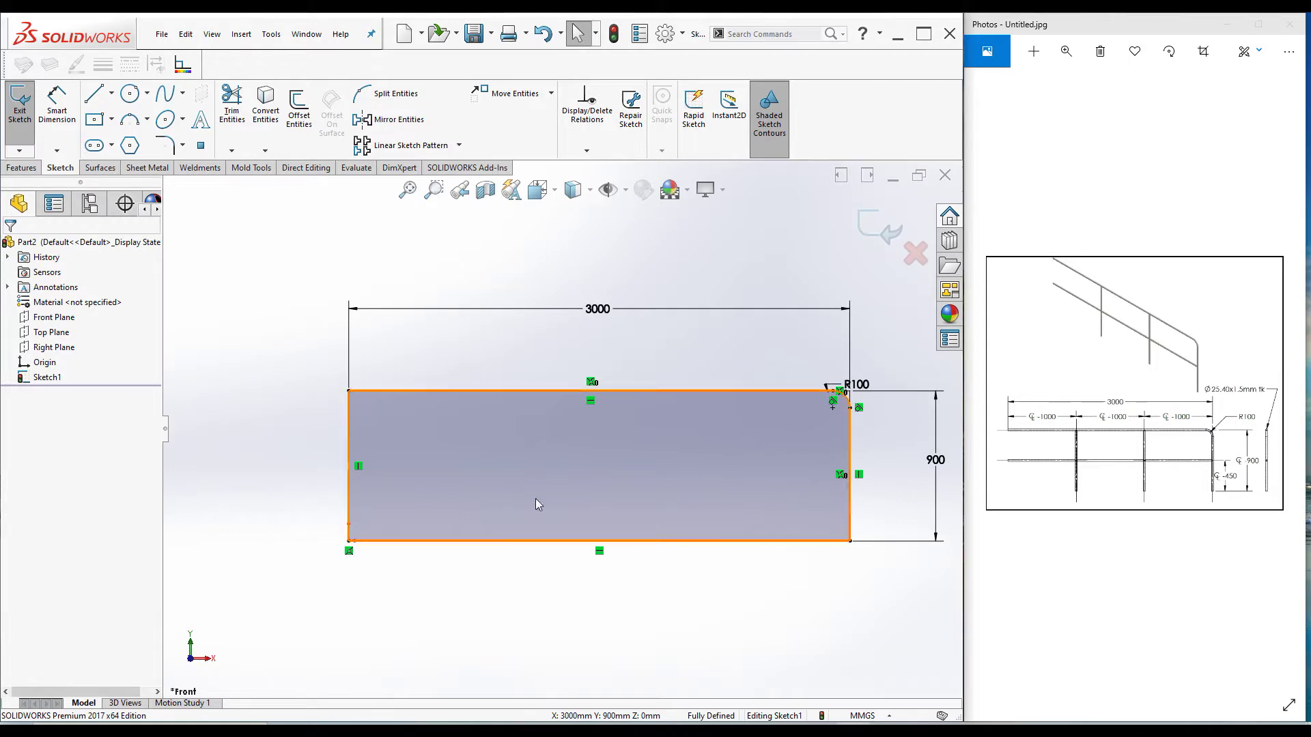
Draw a horizontal mid rail from the rectangle's left edge to its right edge
right_drag(236, 392, 185, 382)
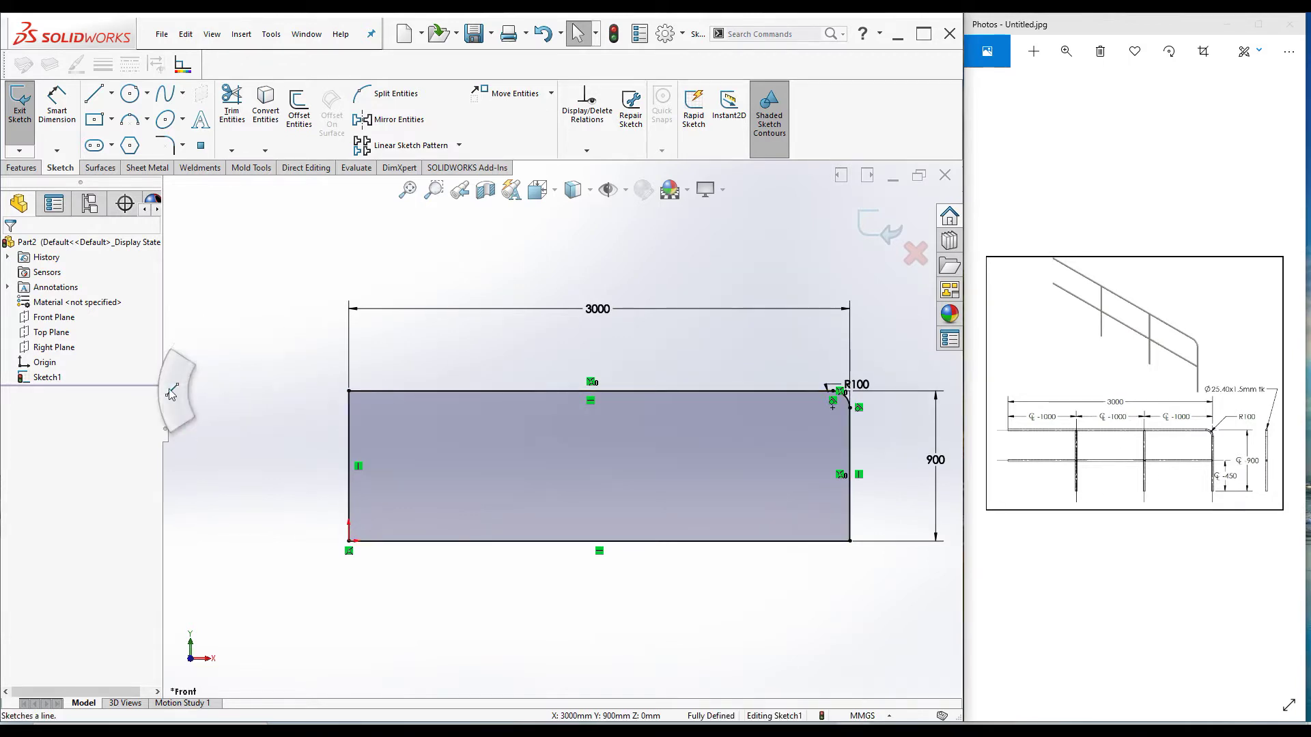
click(349, 466)
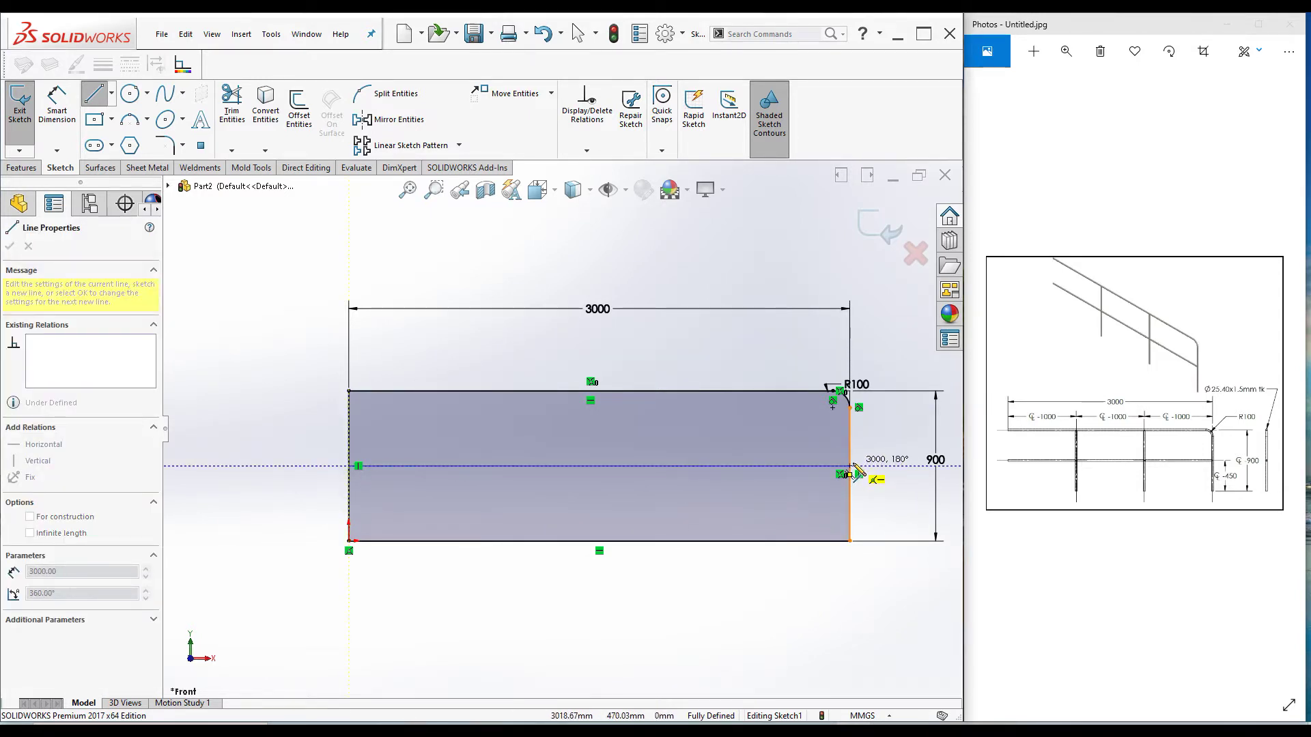
click(849, 466)
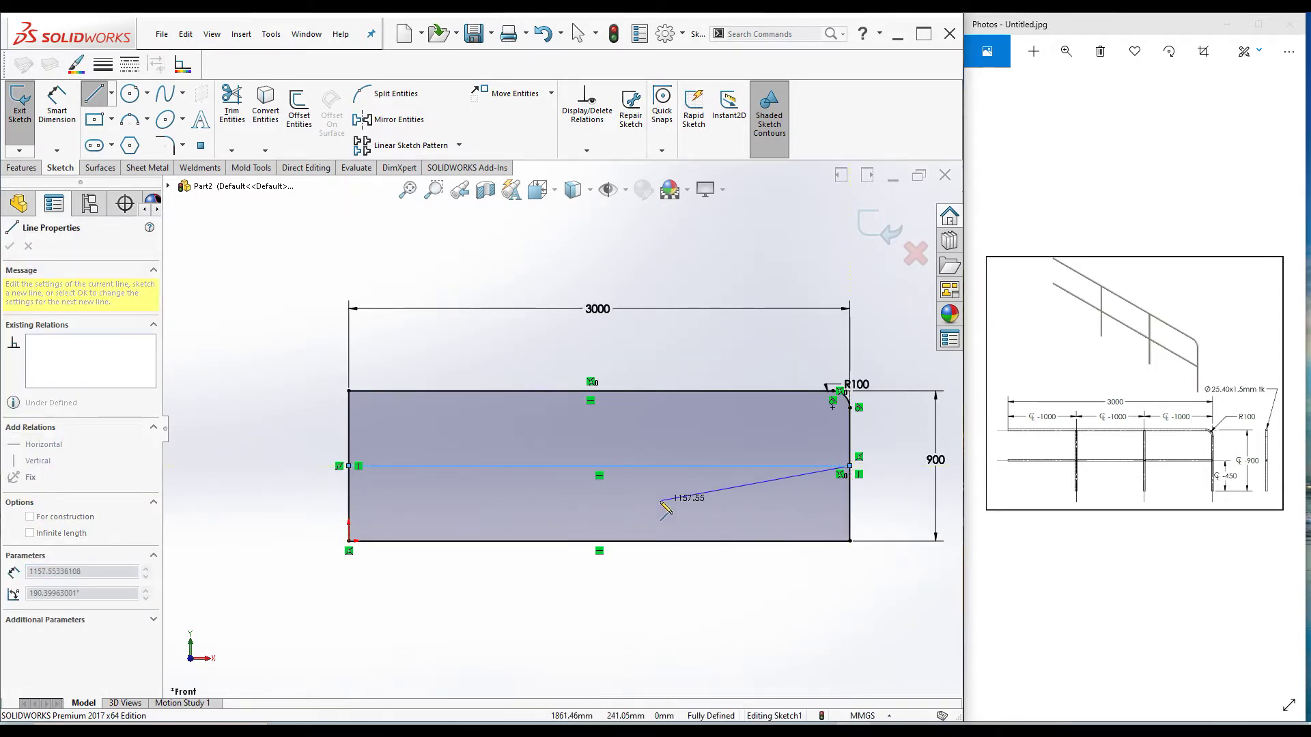
key(Escape)
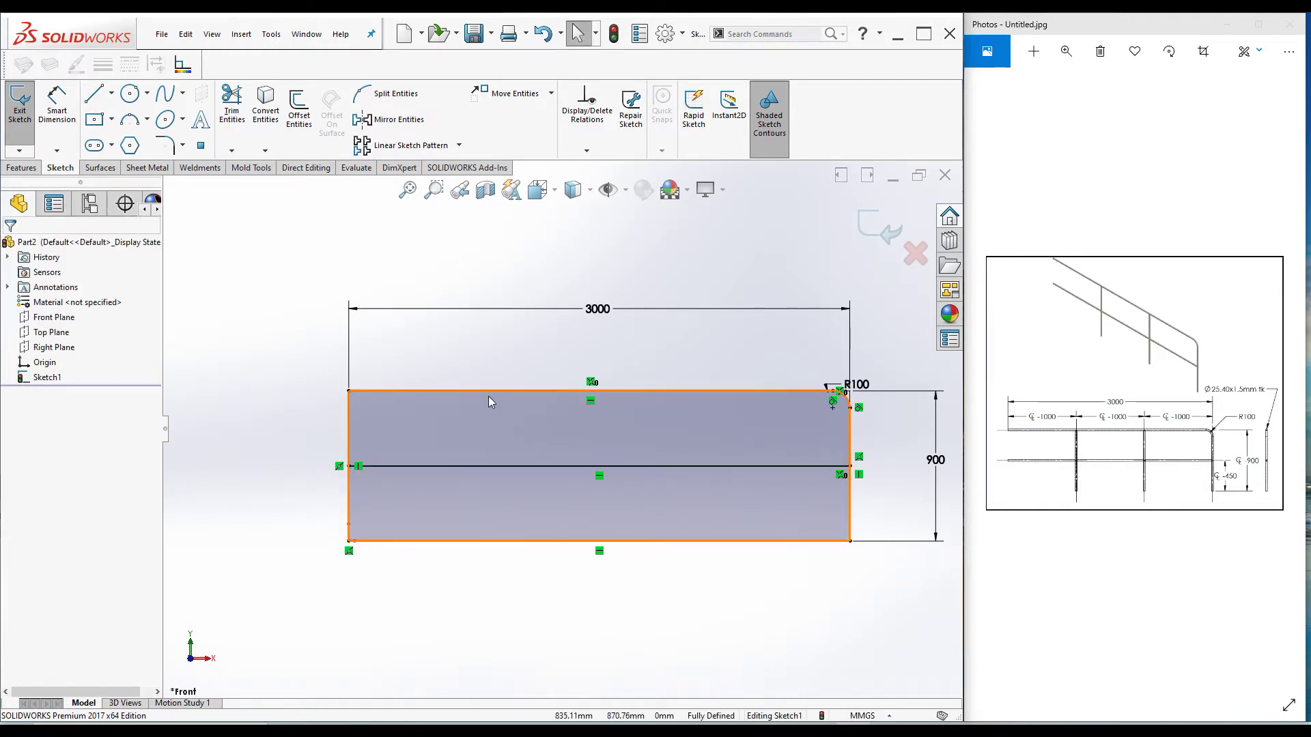
Draw two vertical post lines from the top edge down to the bottom edge
key(l)
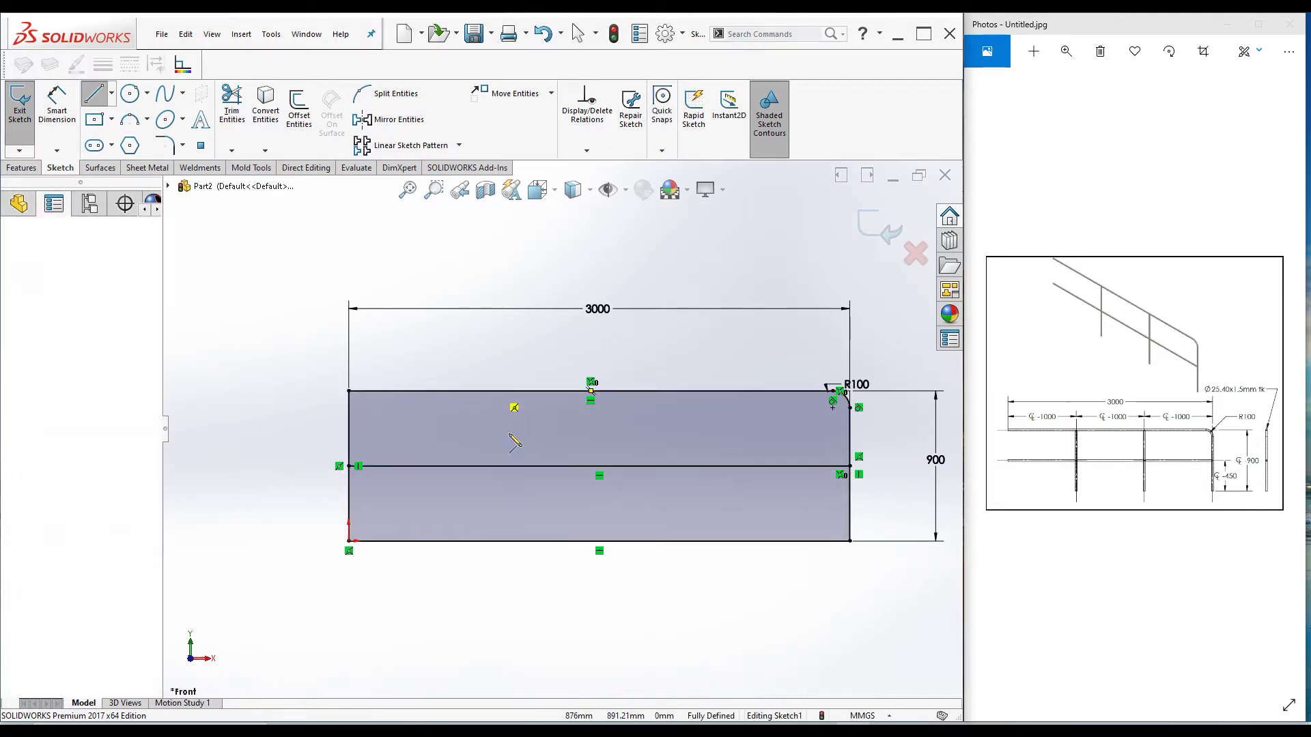
click(494, 390)
click(495, 541)
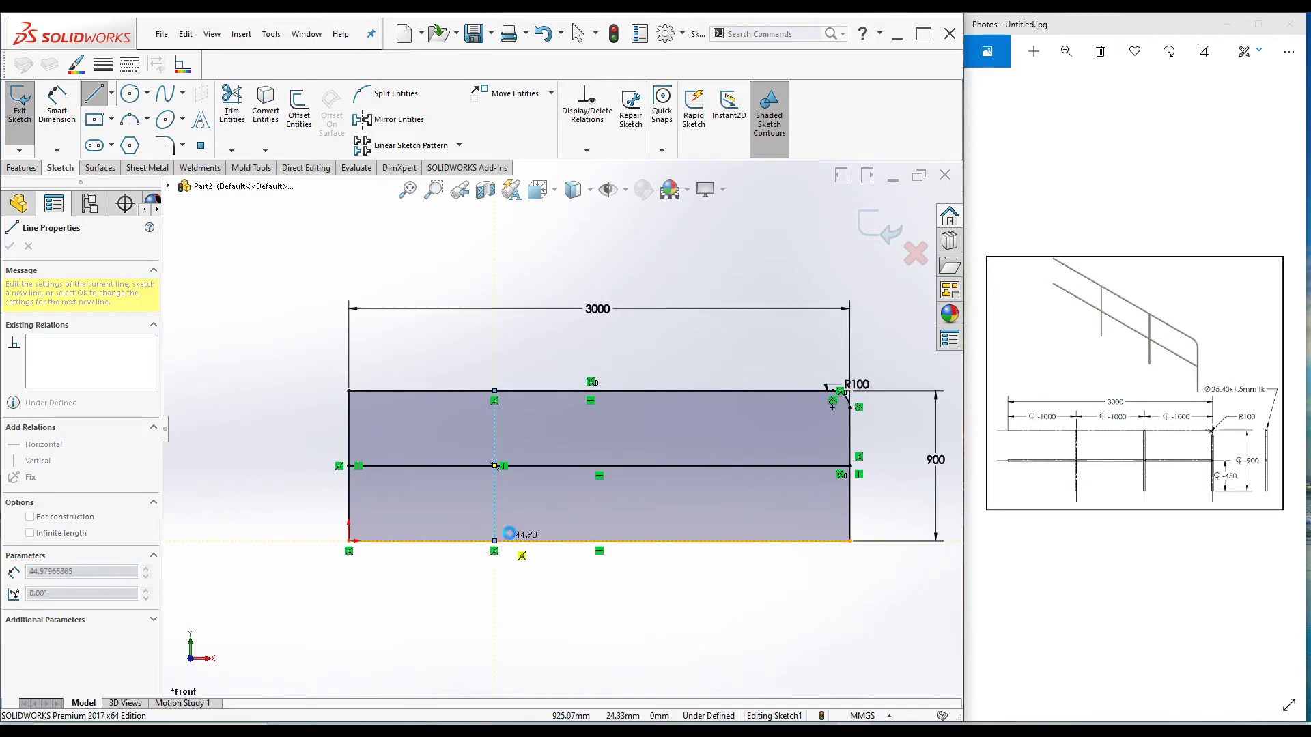
key(Escape)
key(l)
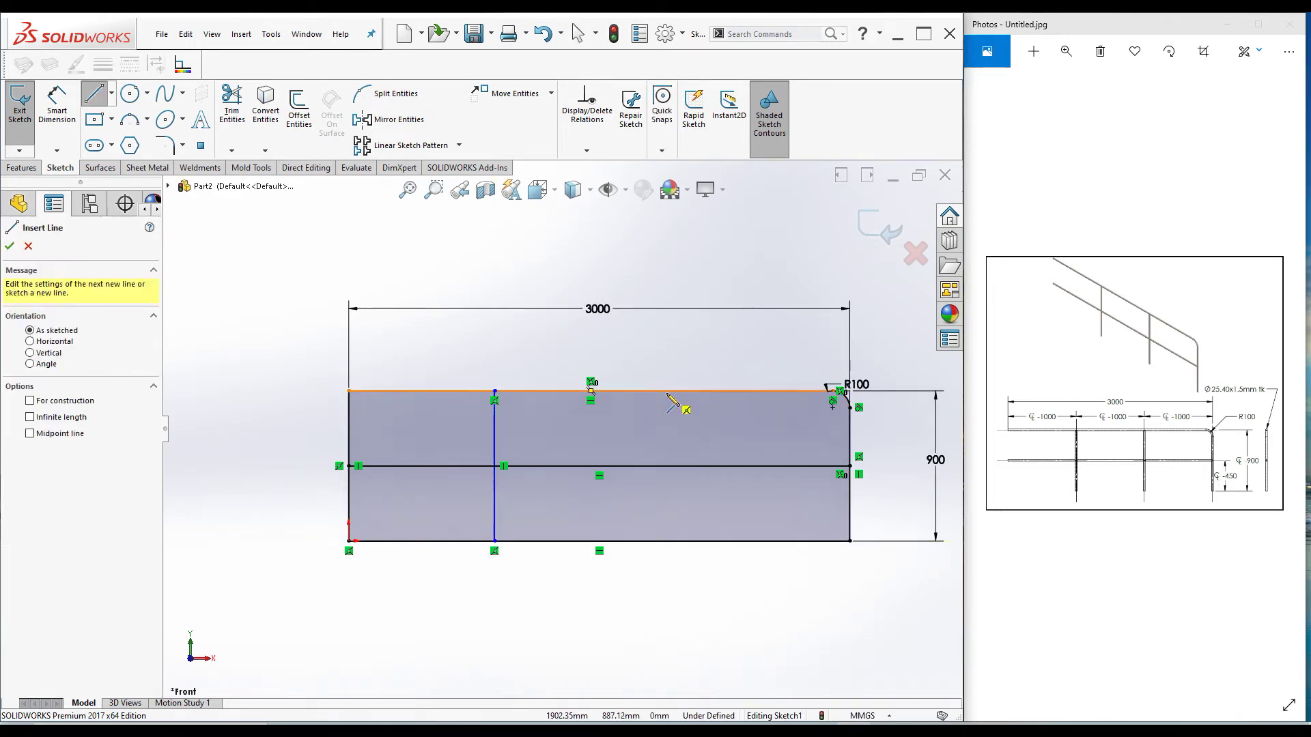
click(667, 391)
click(667, 541)
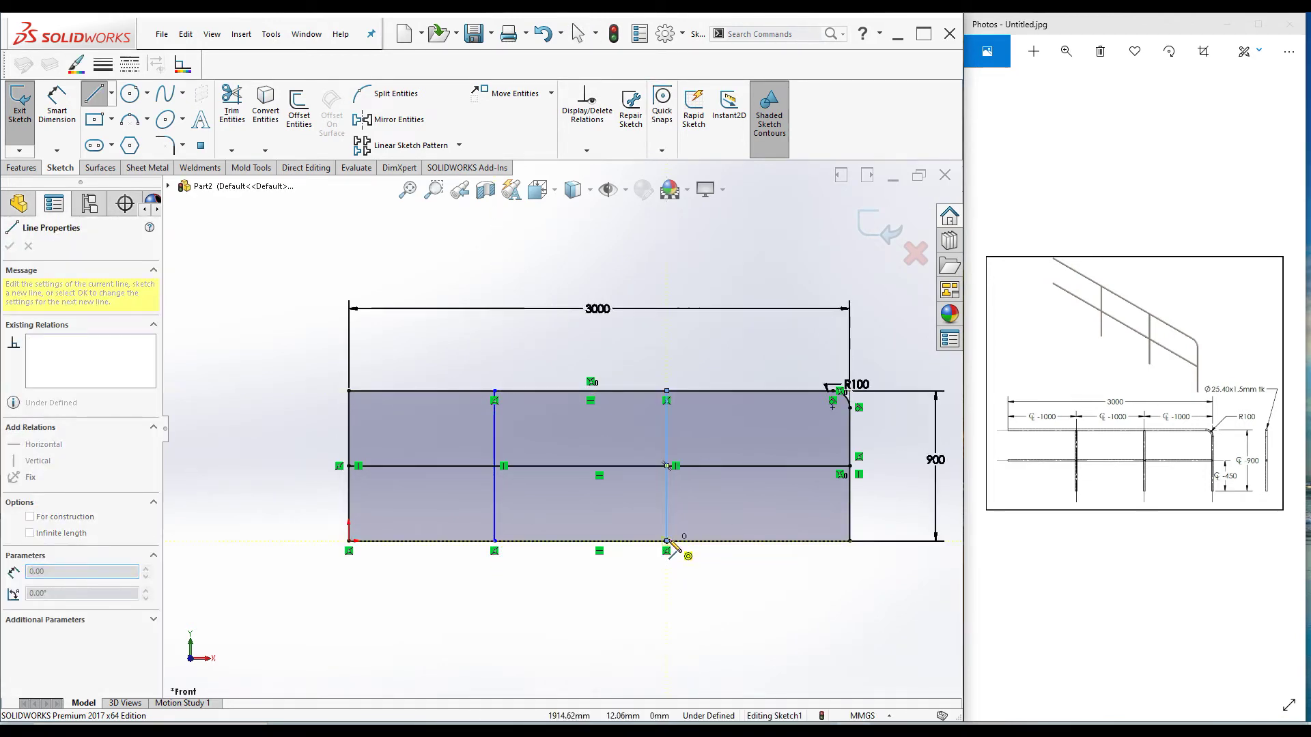
key(Escape)
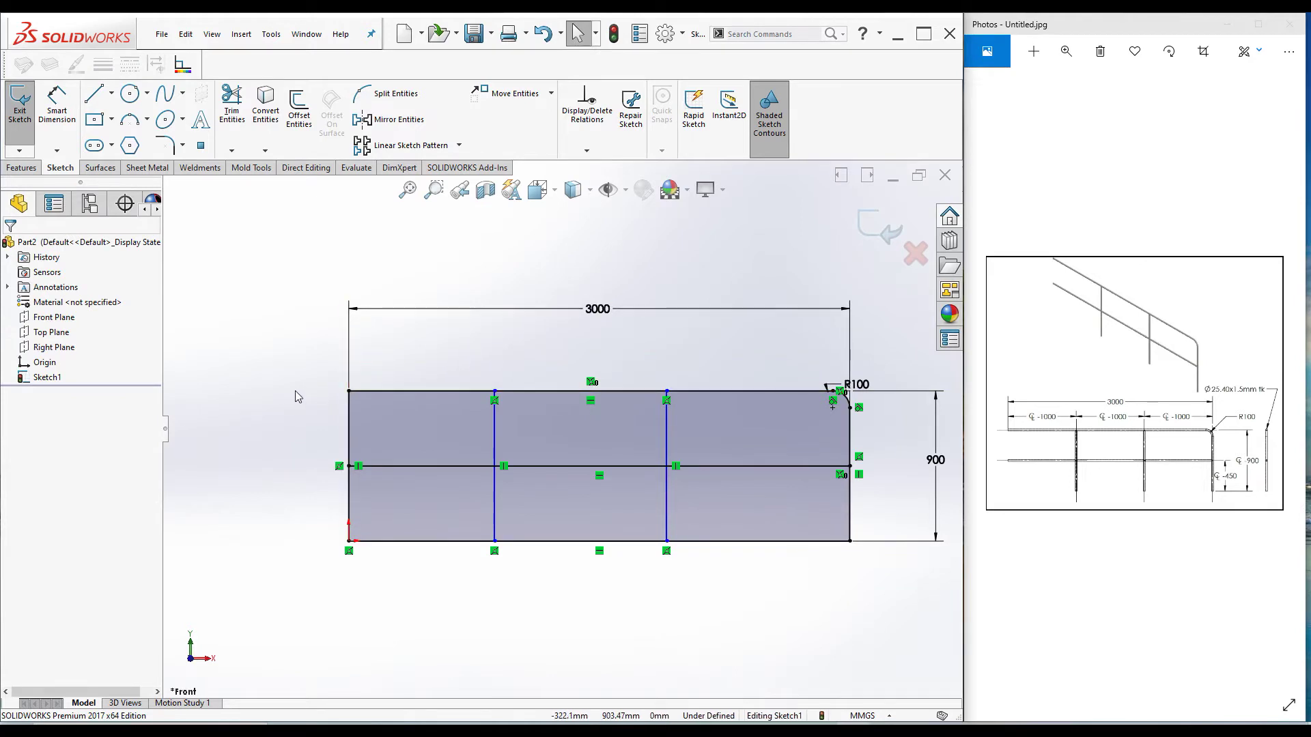
right_drag(295, 391, 290, 367)
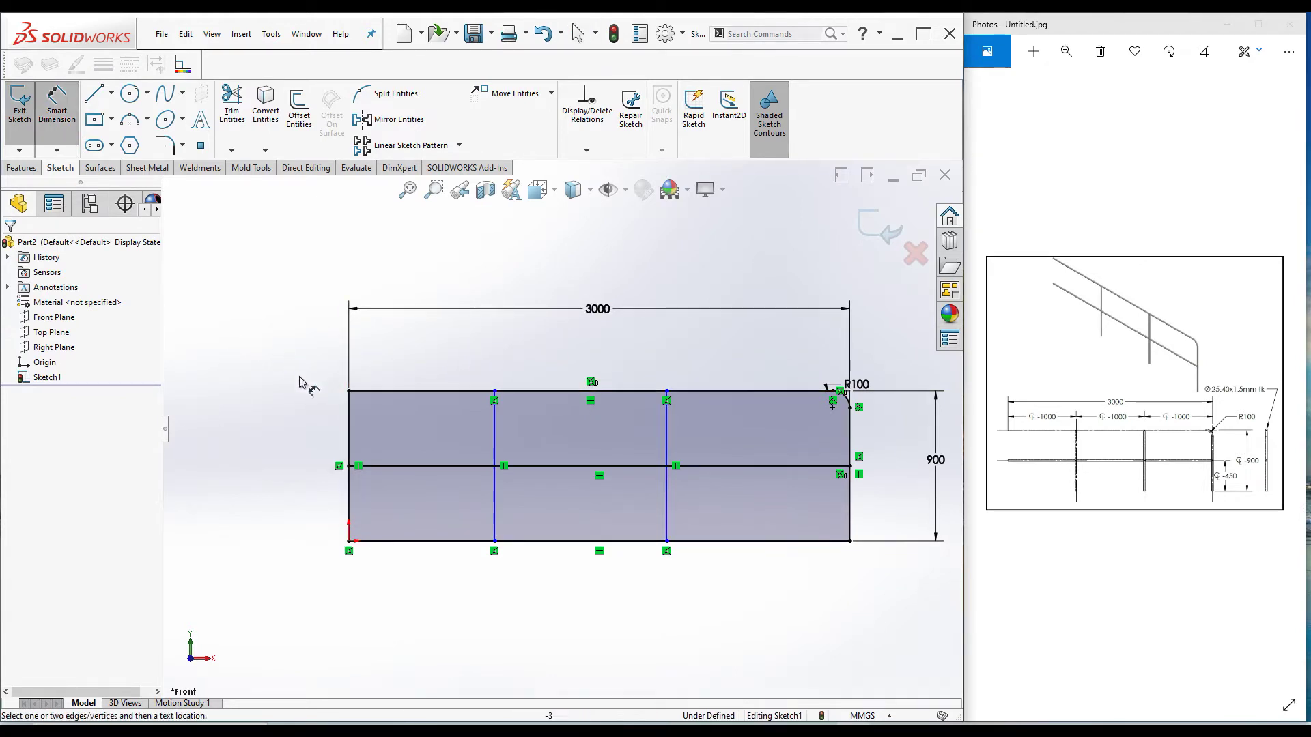
Dimension the first post 1000 mm from the rectangle's left edge
click(350, 429)
click(495, 430)
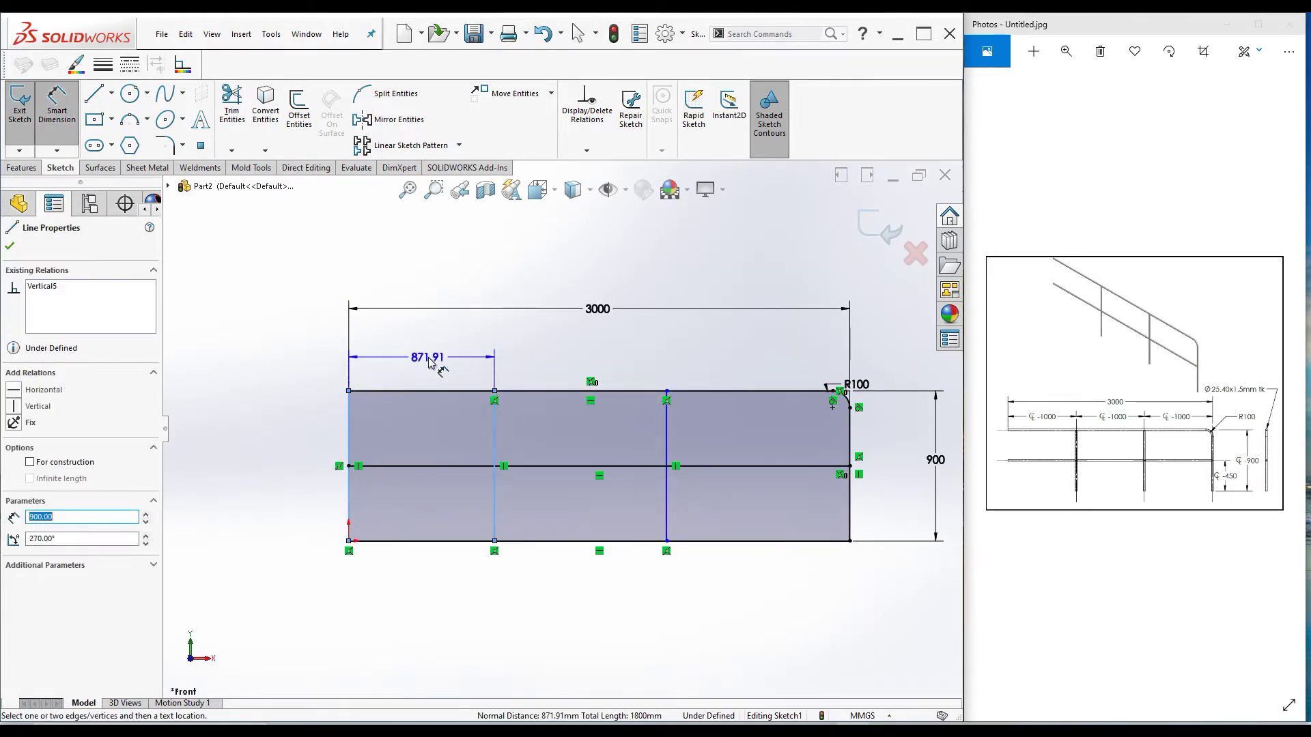
click(429, 361)
text(1000)
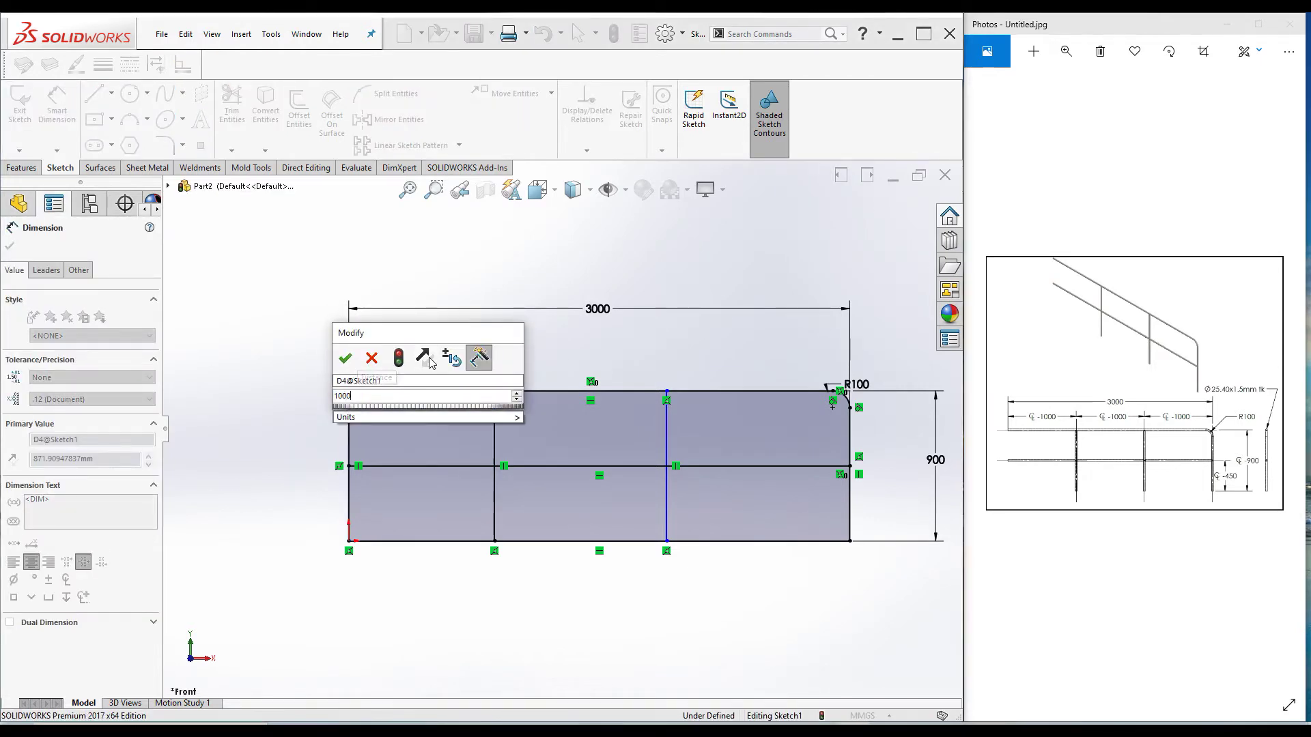
key(Return)
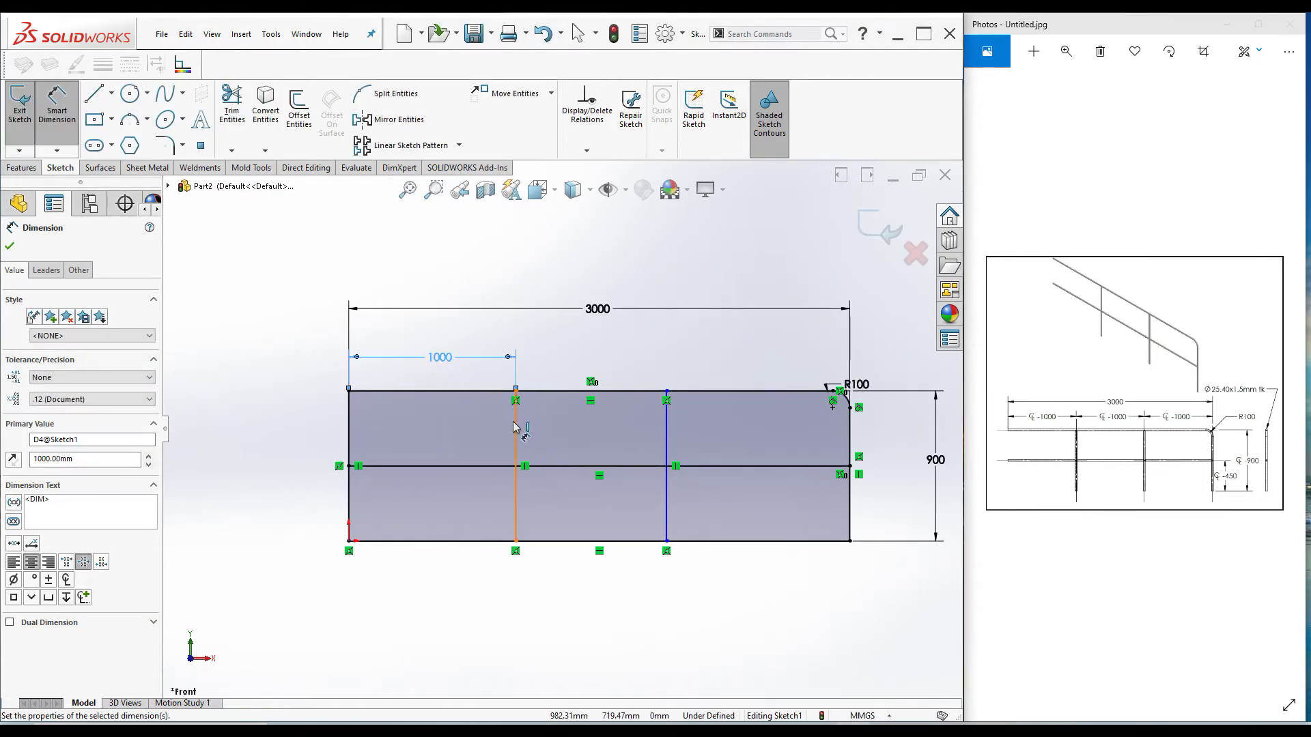
Link the spacing between the two posts to the 1000 dimension by equation, discarding the redundant last spacing
click(515, 427)
click(666, 426)
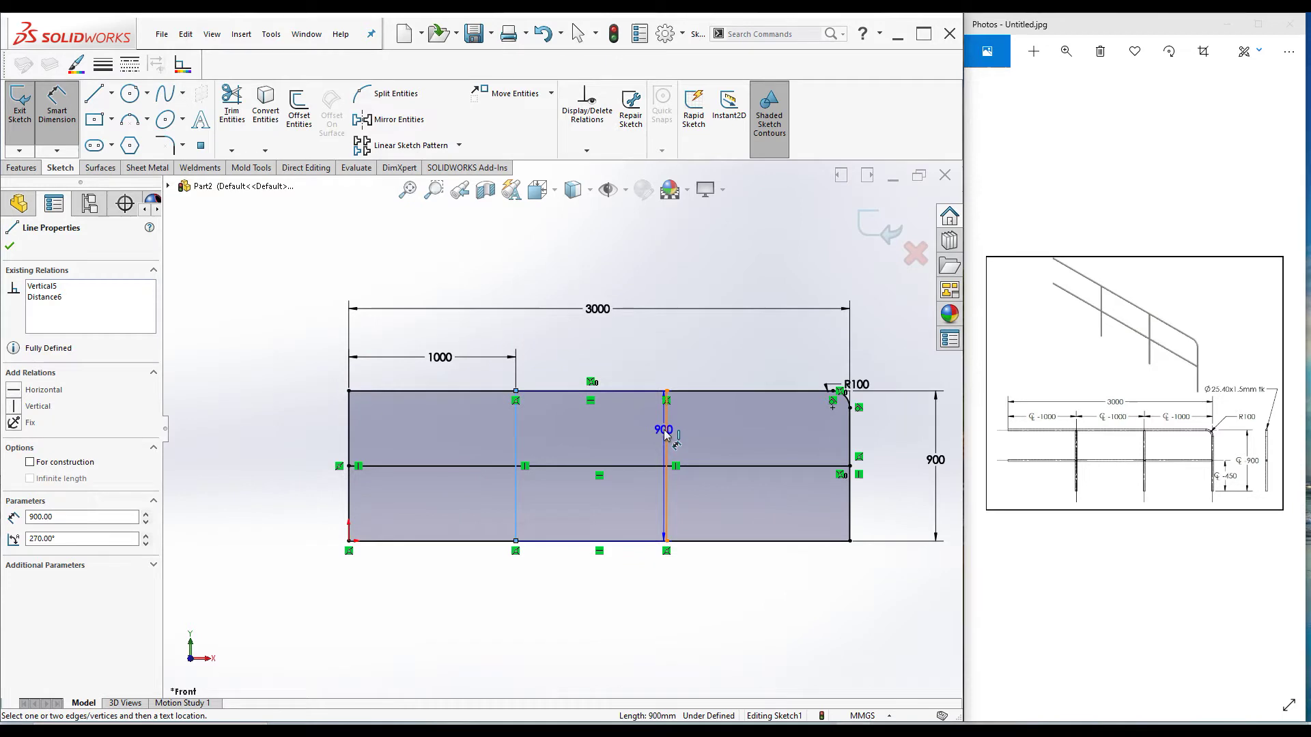
click(595, 363)
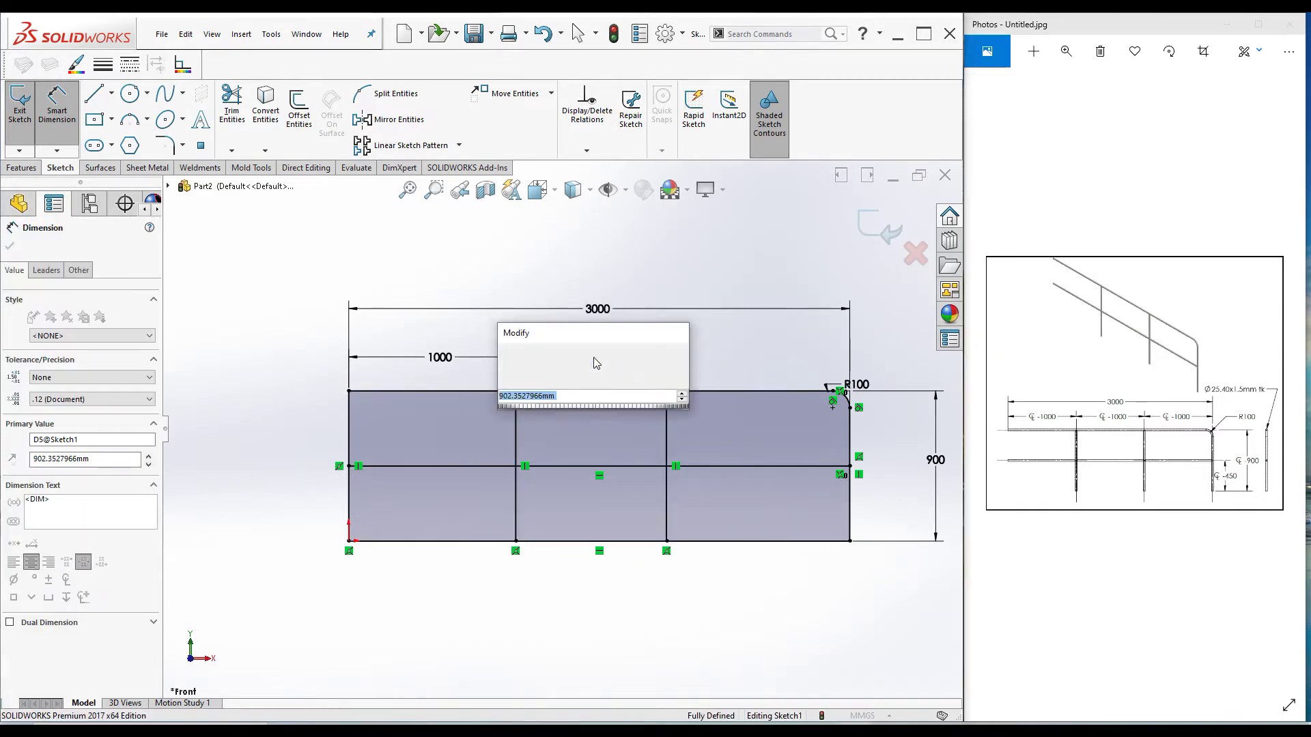
text(=)
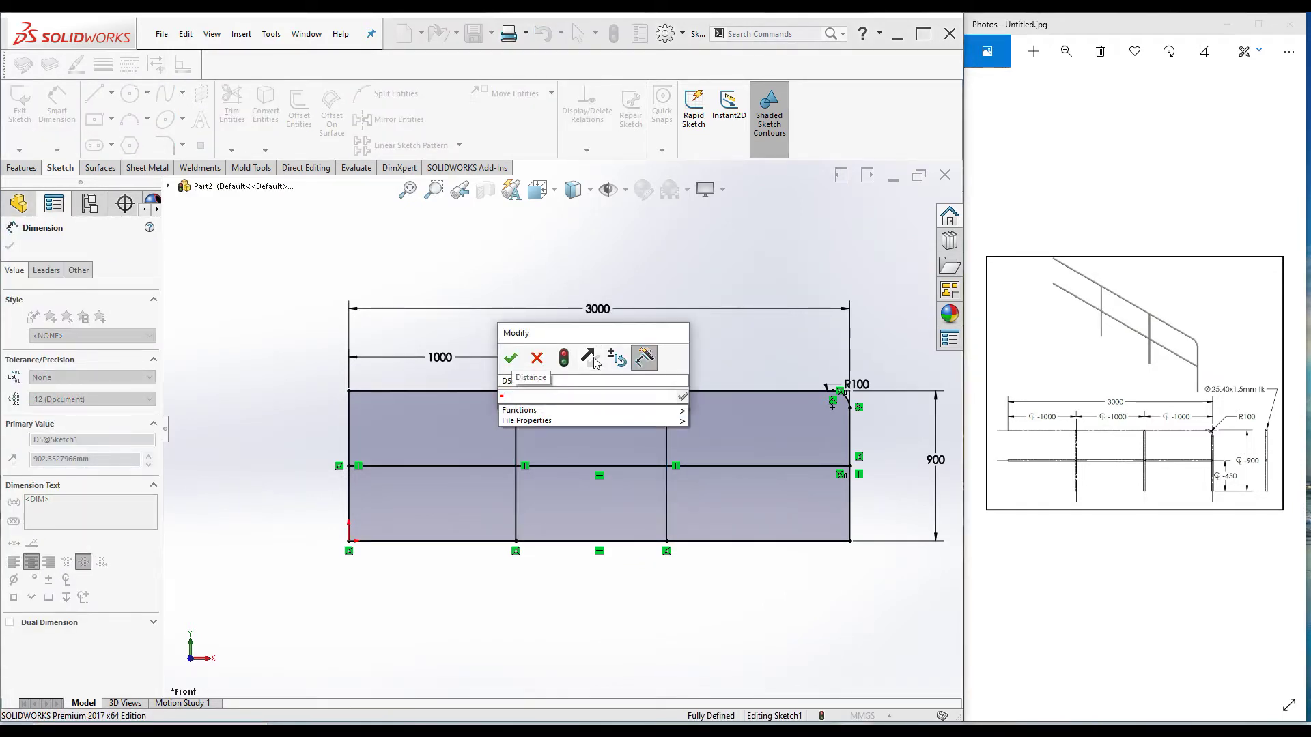
click(441, 359)
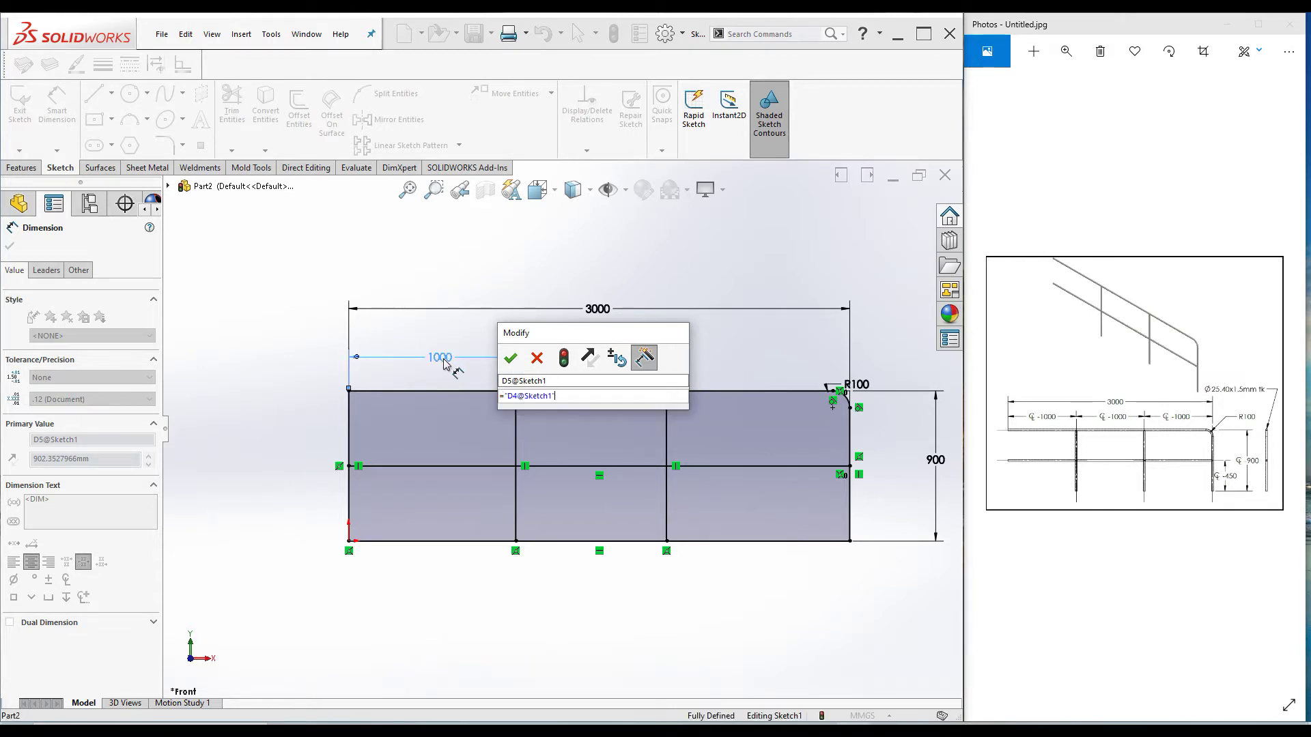
click(511, 360)
click(683, 439)
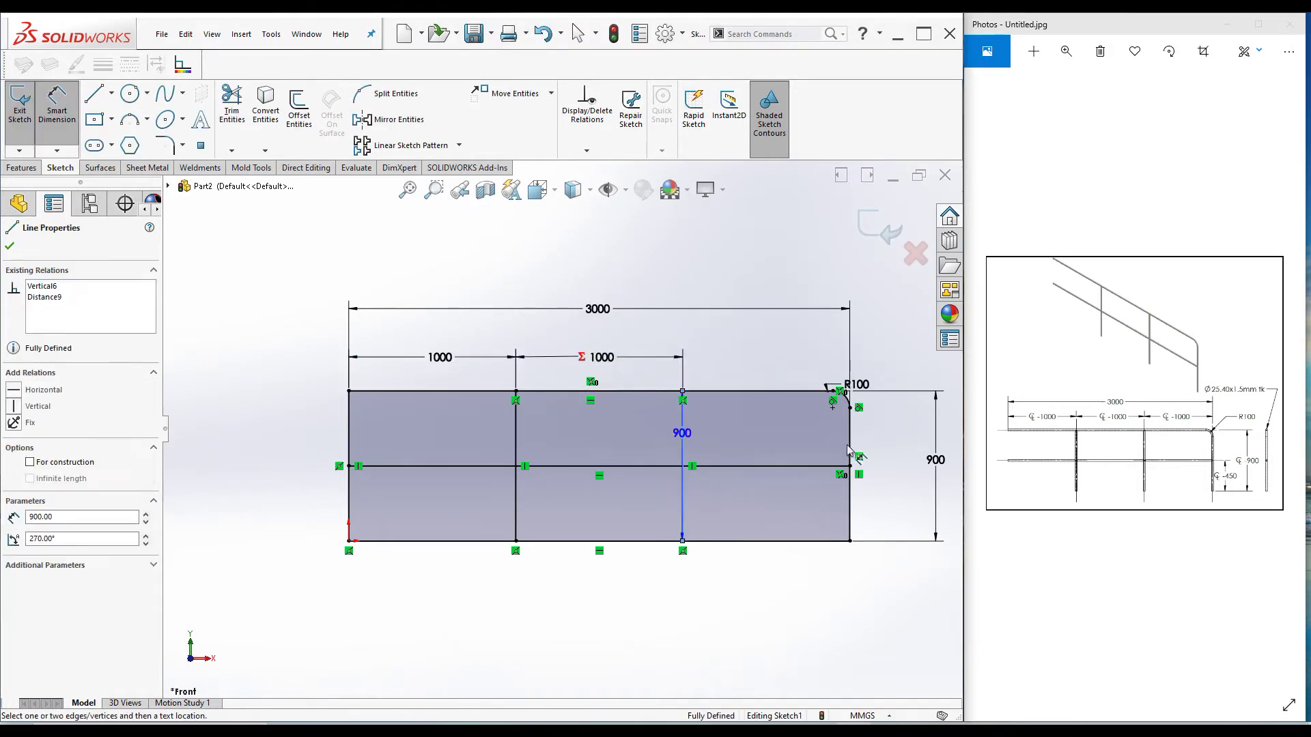
click(851, 442)
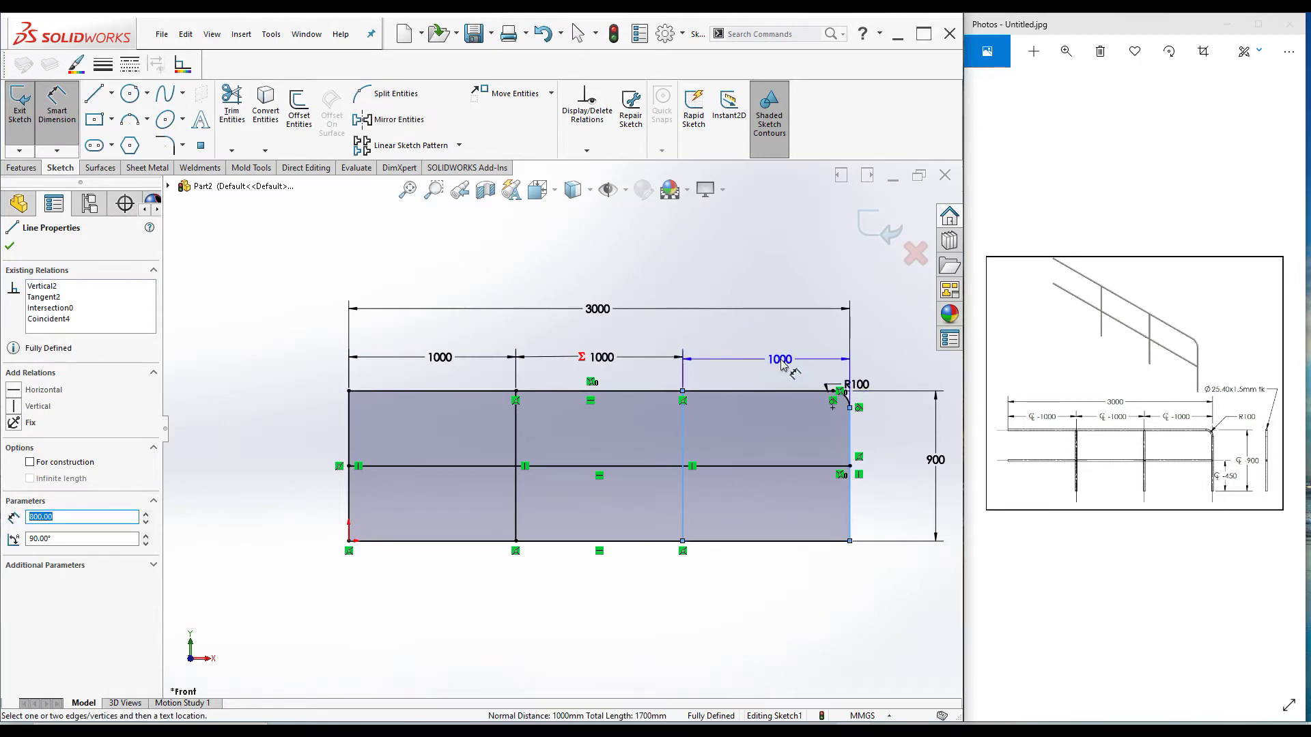
click(784, 365)
click(486, 438)
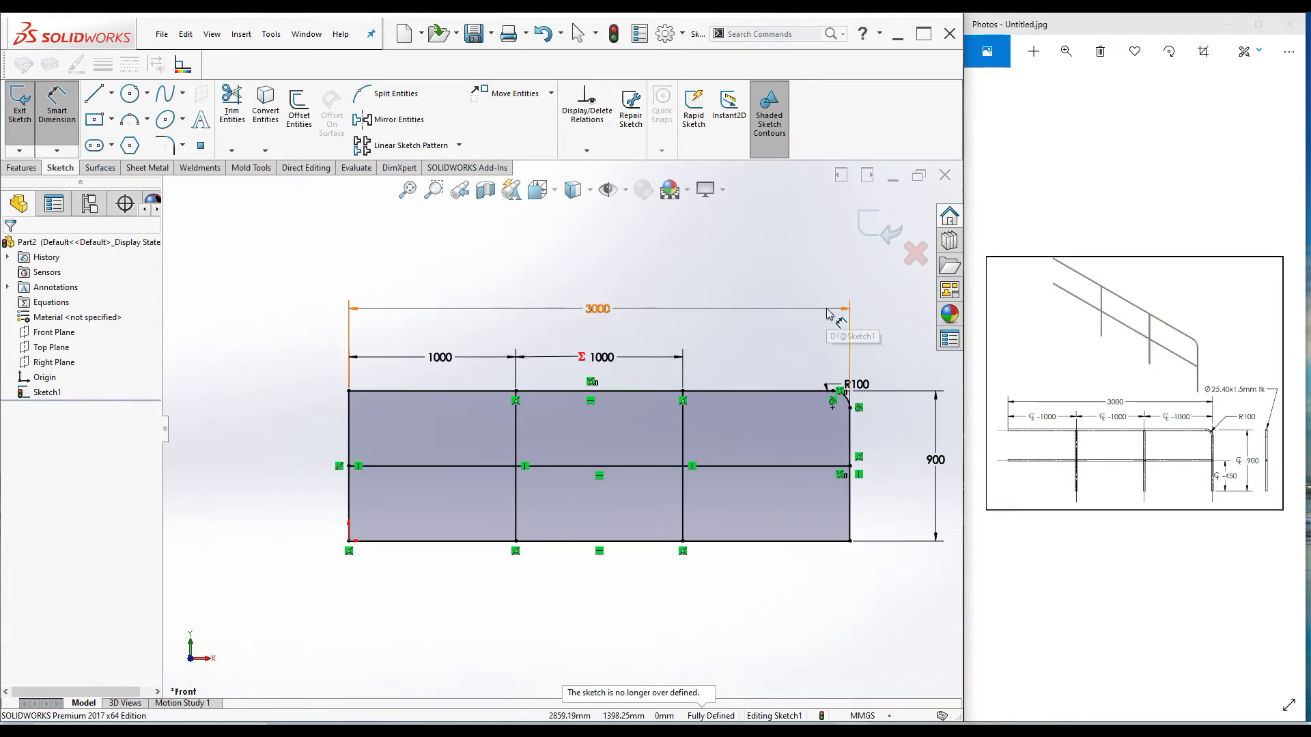
Exit the sketch and view the handrail outline isometrically
click(871, 234)
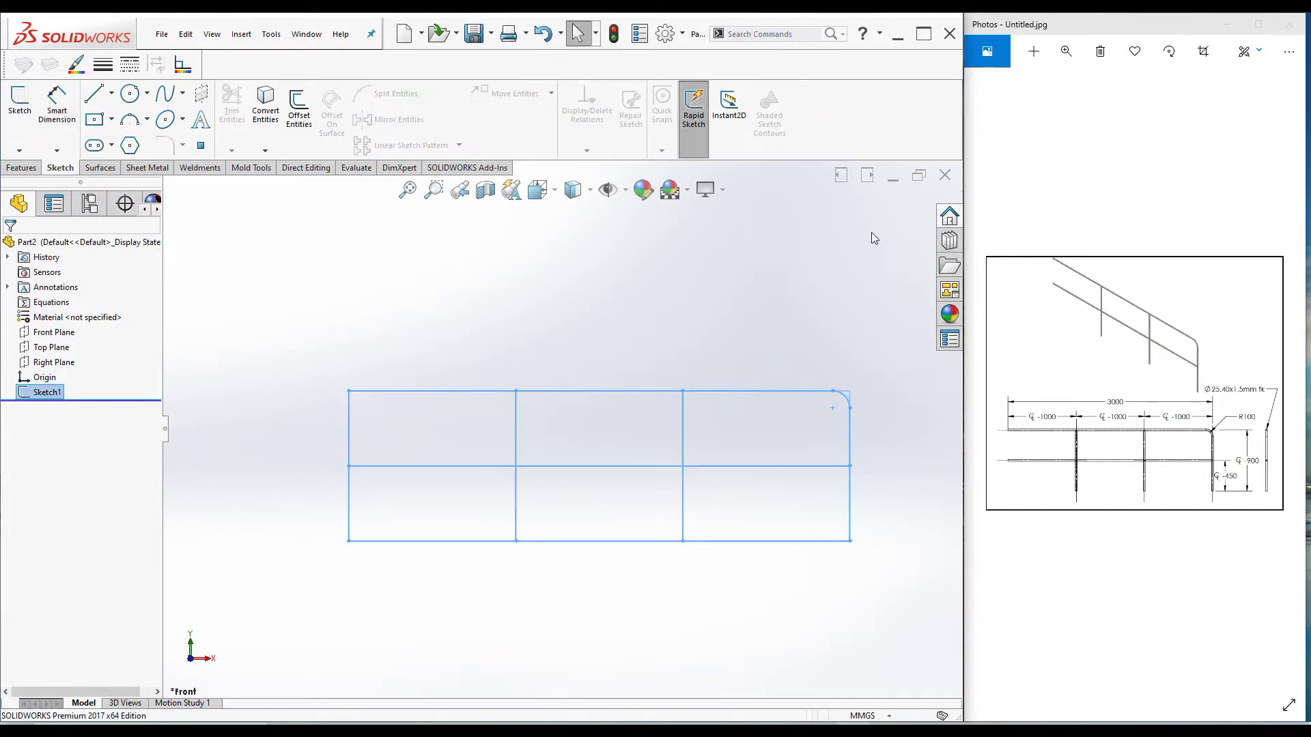
key(ctrl+7)
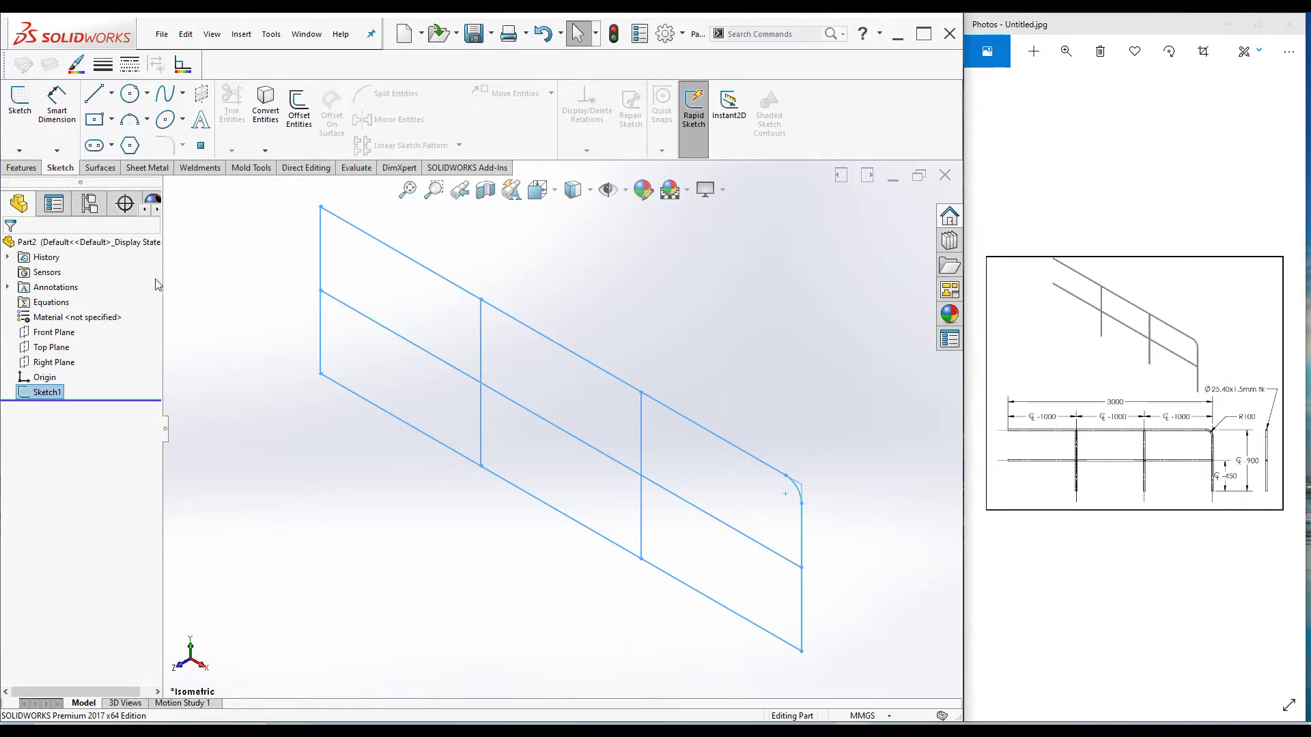
Bring up the Weldments tools in the CommandManager
click(20, 169)
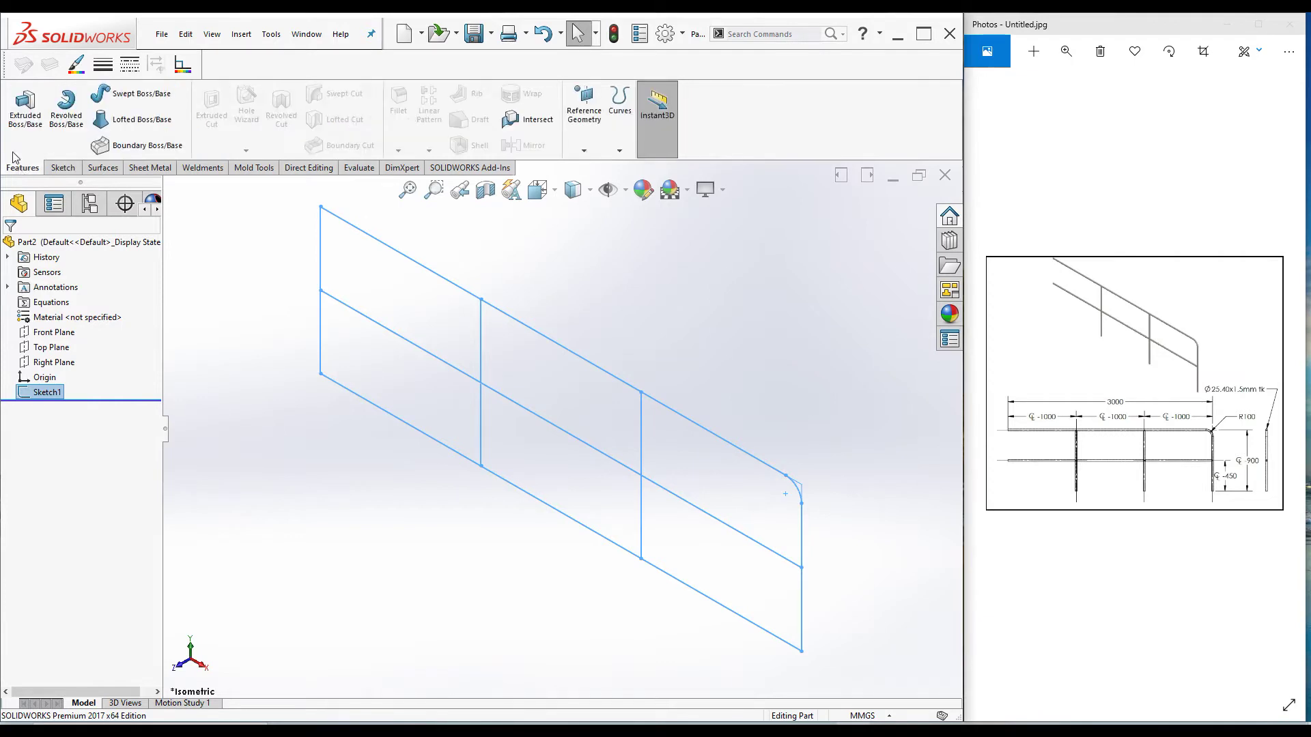
click(203, 168)
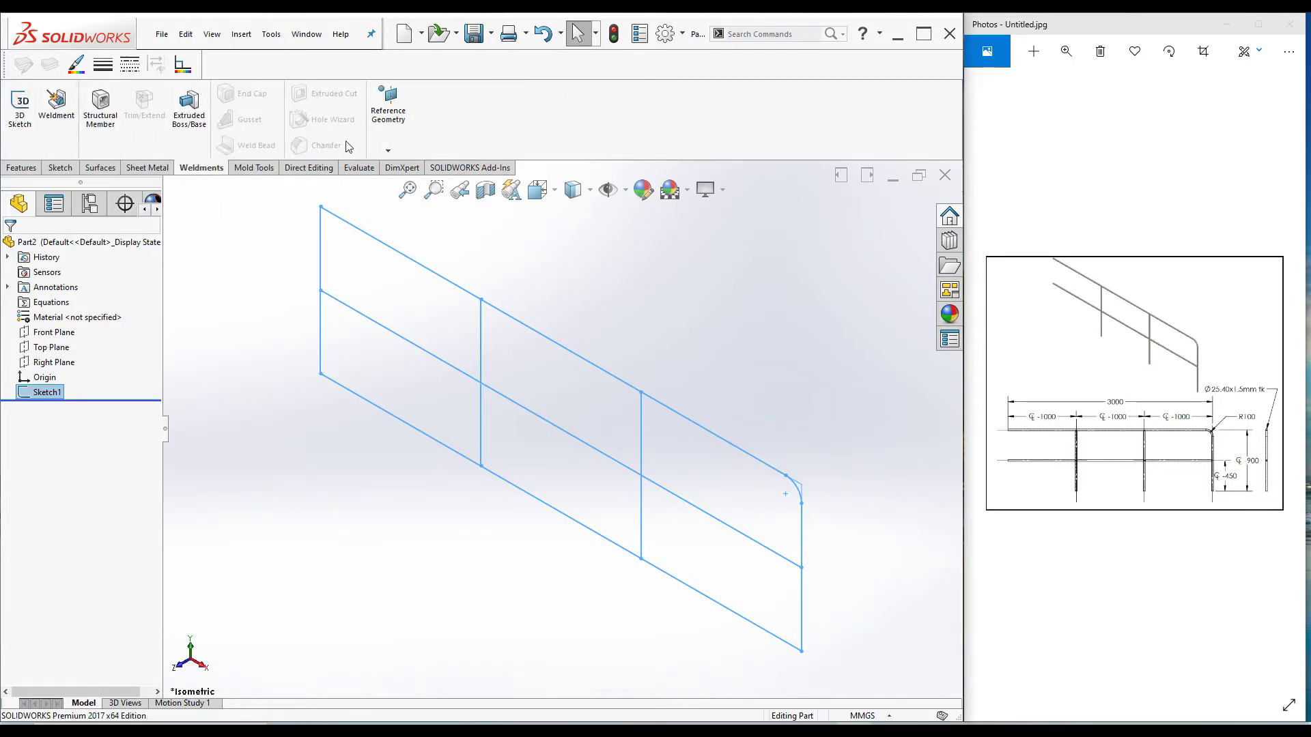
right_click(257, 171)
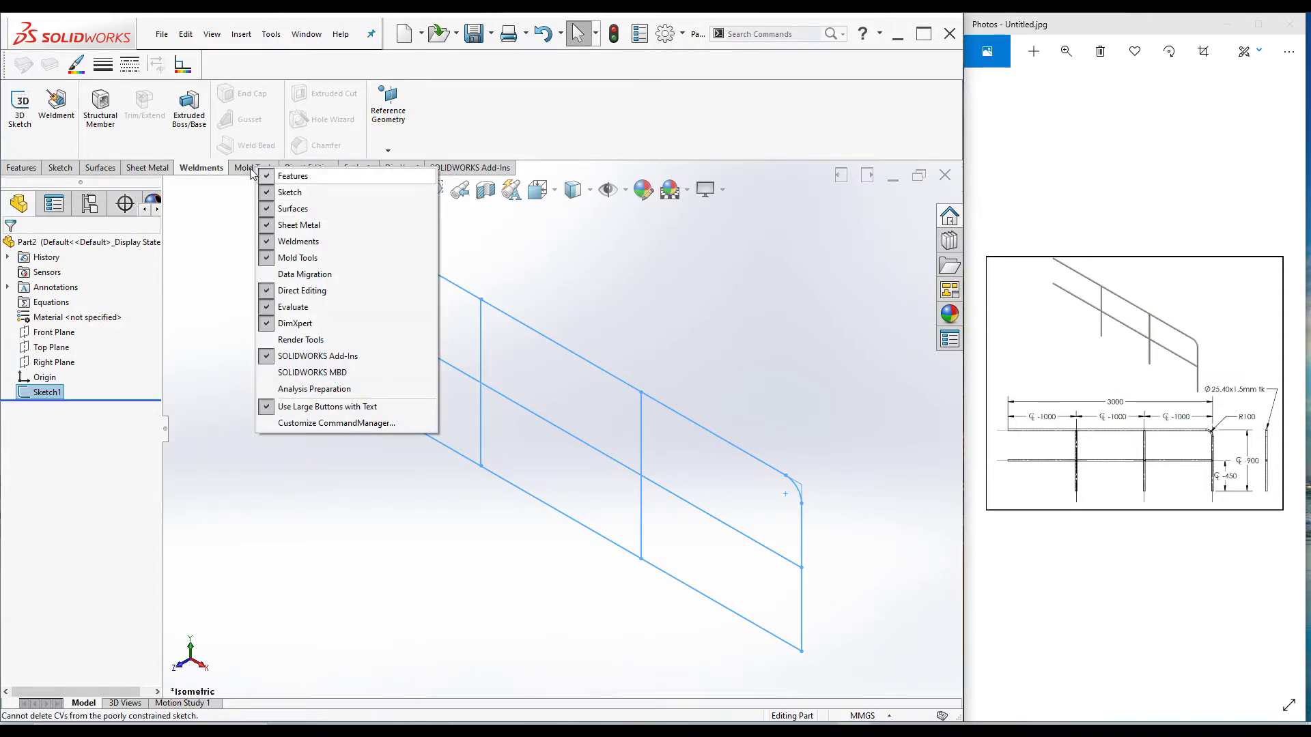
right_click(241, 166)
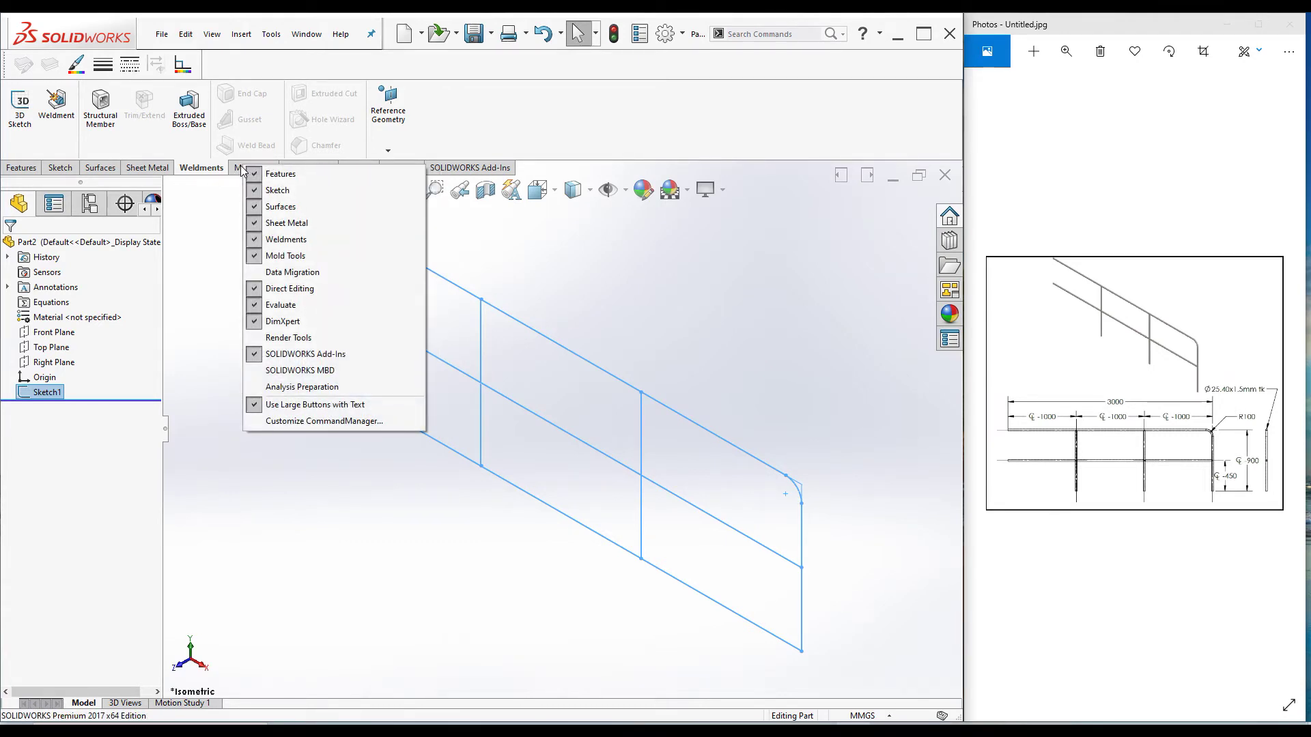
click(256, 242)
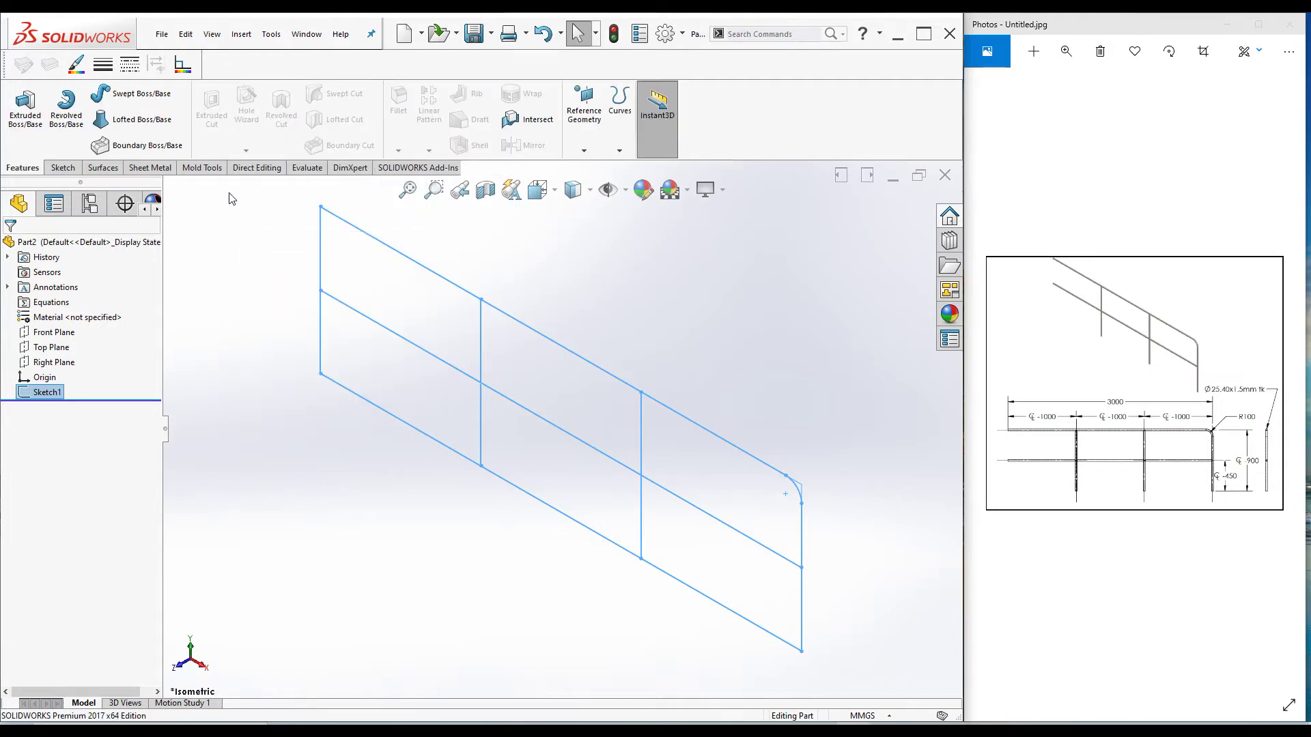
right_click(210, 169)
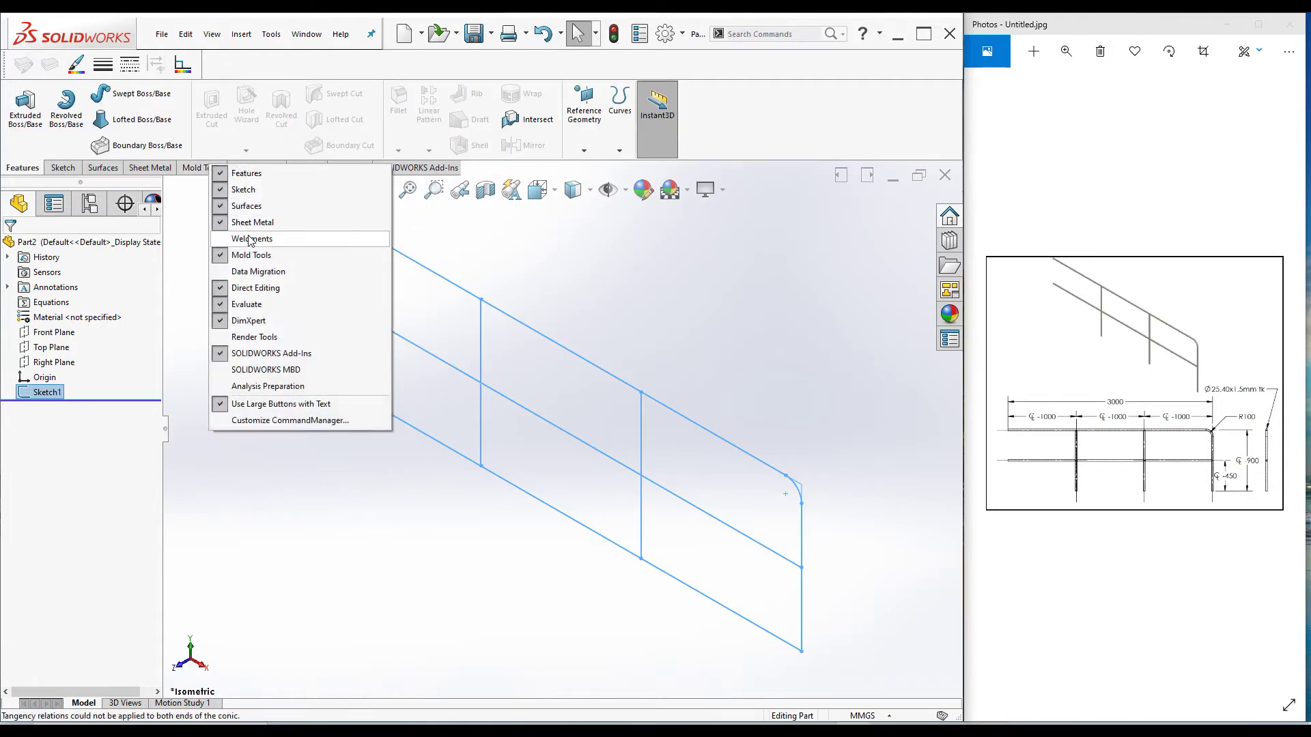
click(250, 239)
click(203, 168)
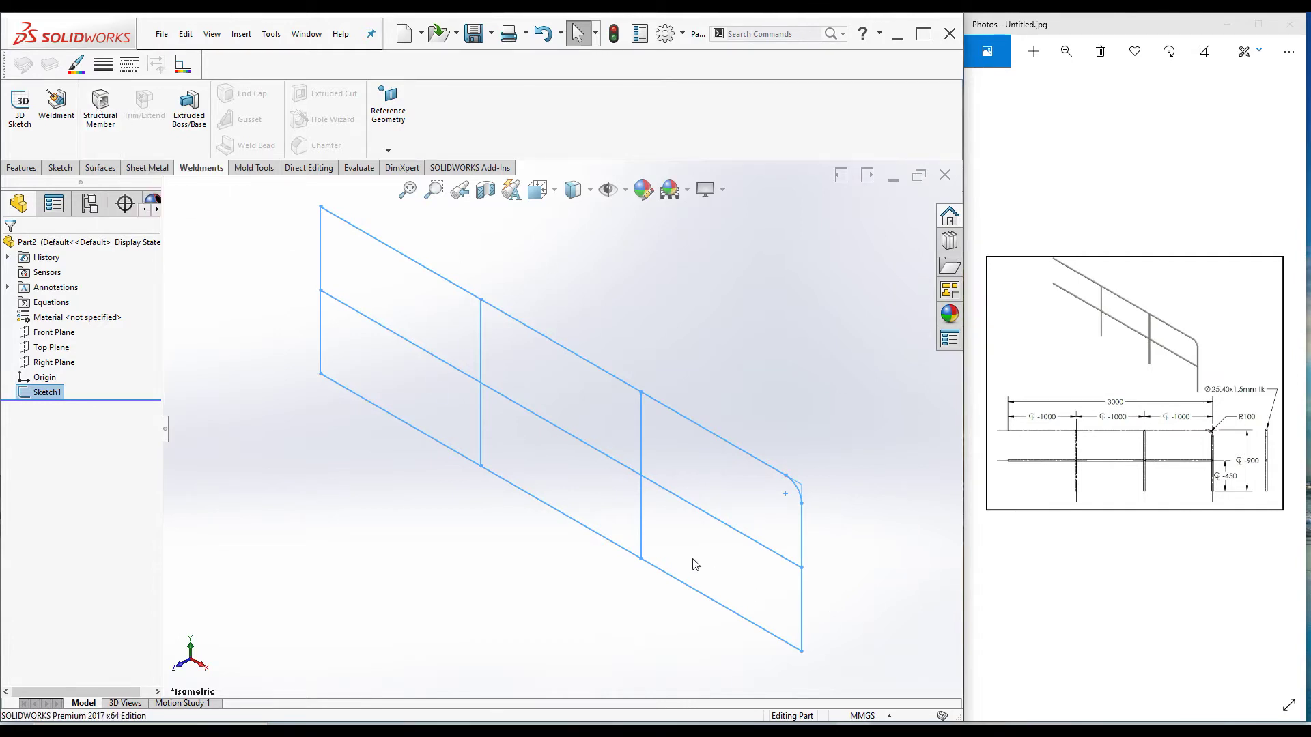
click(95, 115)
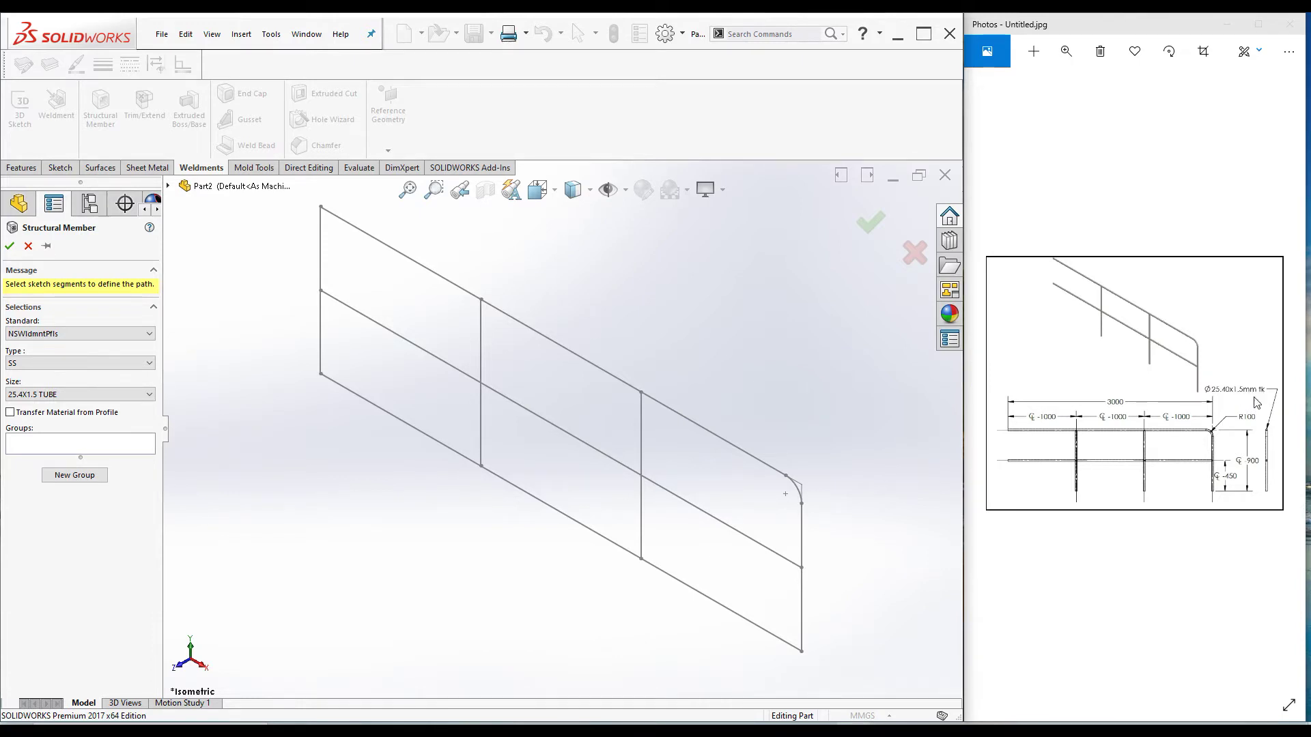
Set the profile standard to iso with pipe type, leaving the size unchosen
click(30, 334)
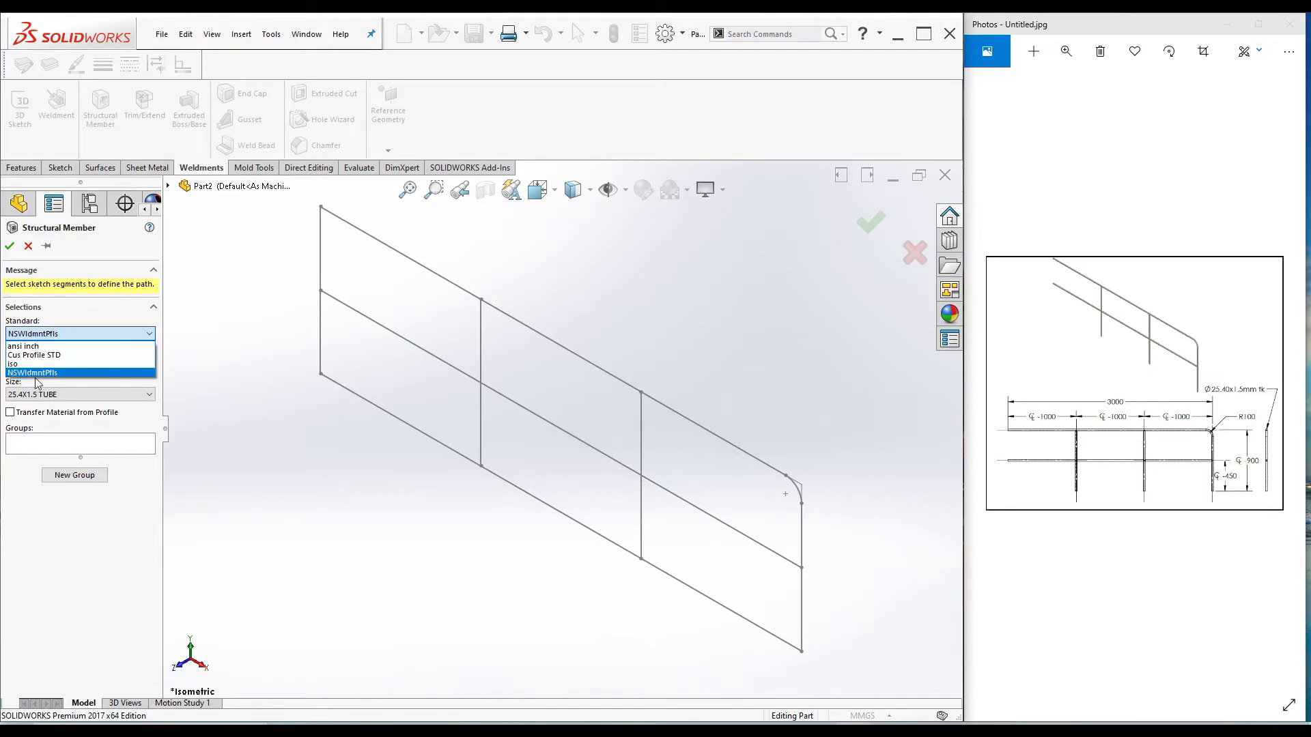
click(36, 365)
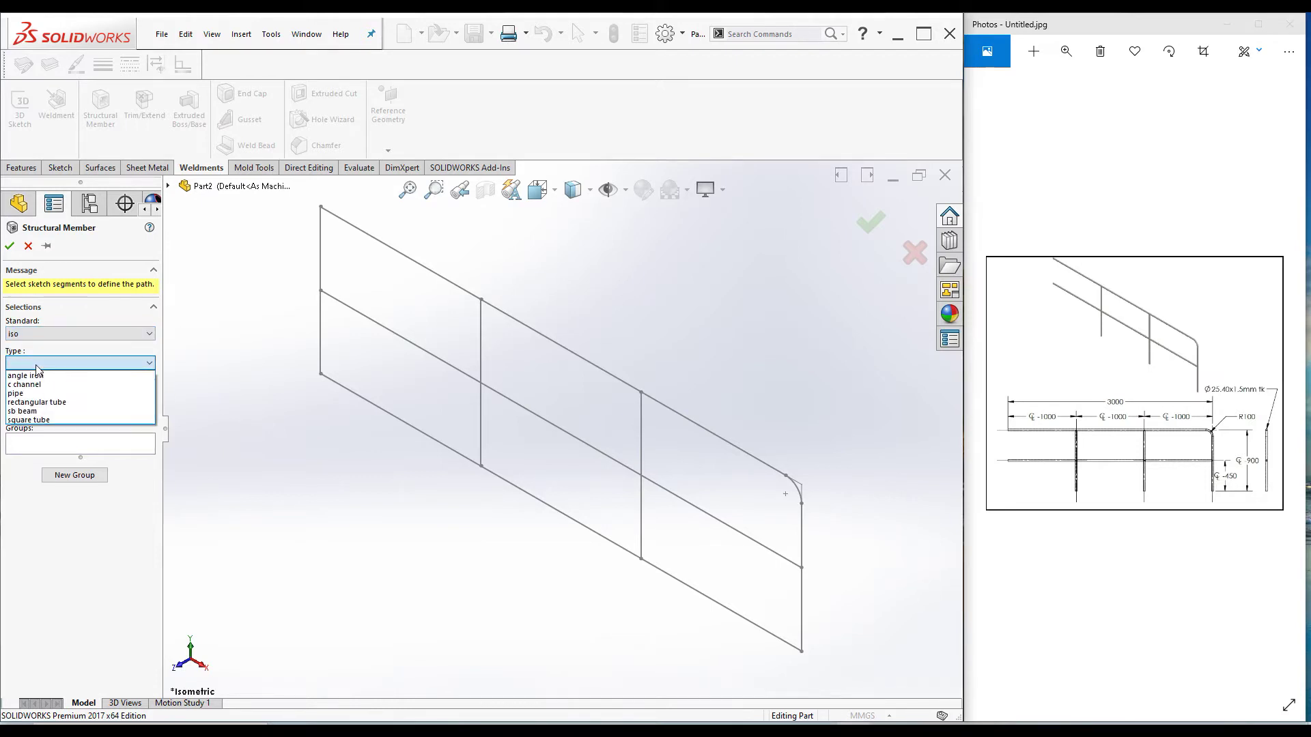
click(31, 393)
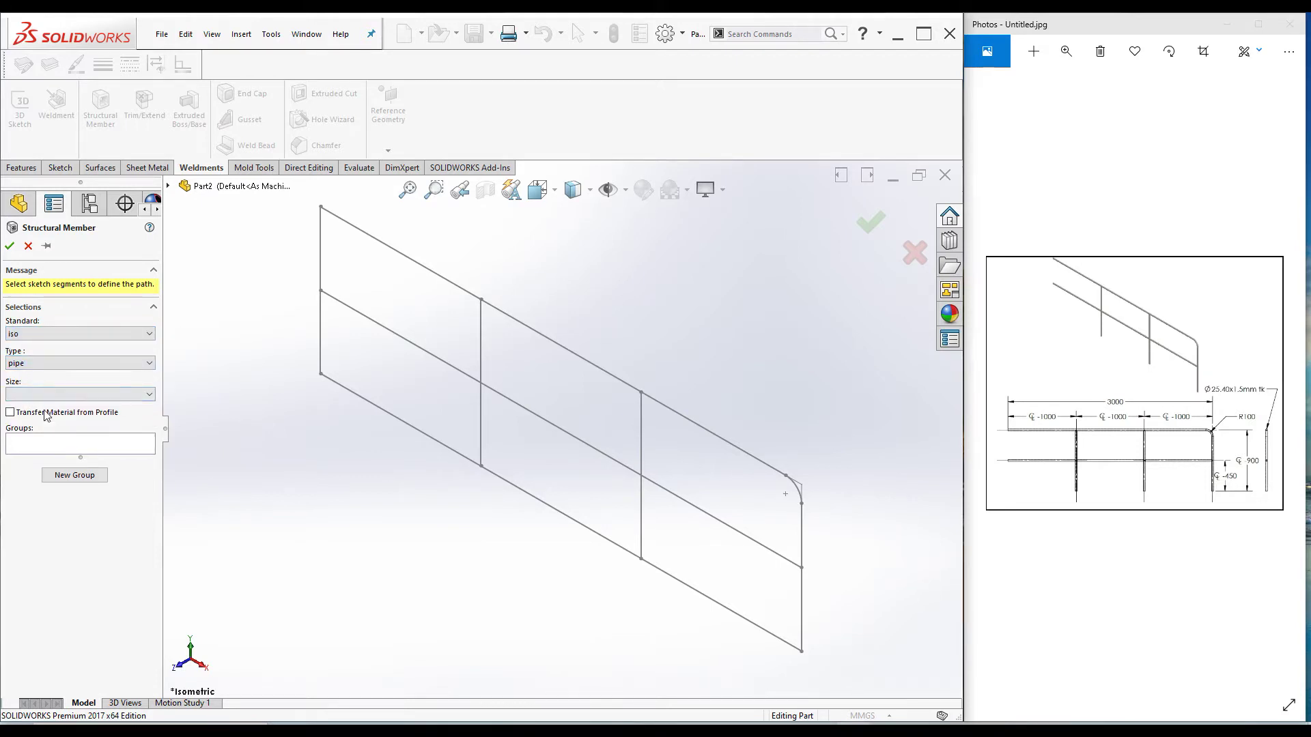
click(48, 395)
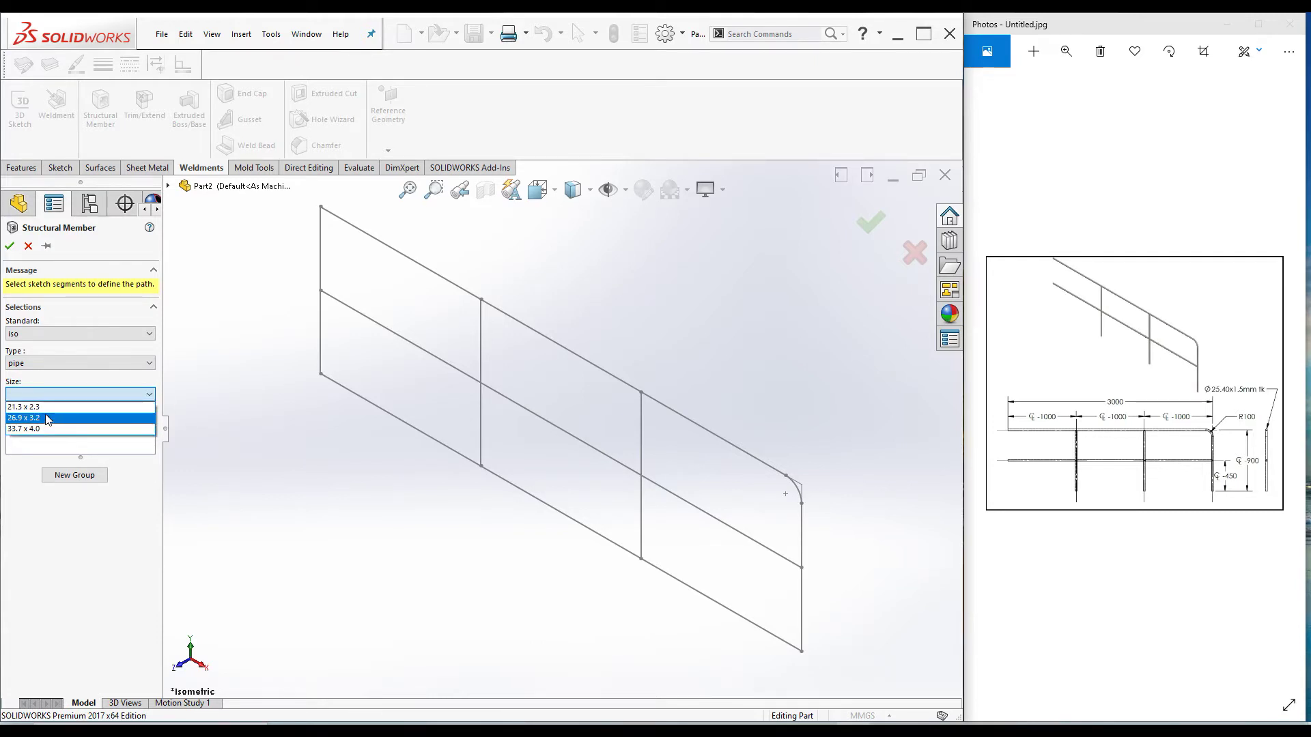
click(54, 336)
Switch the standard to ansi inch with pipe type, still without choosing a size
click(54, 332)
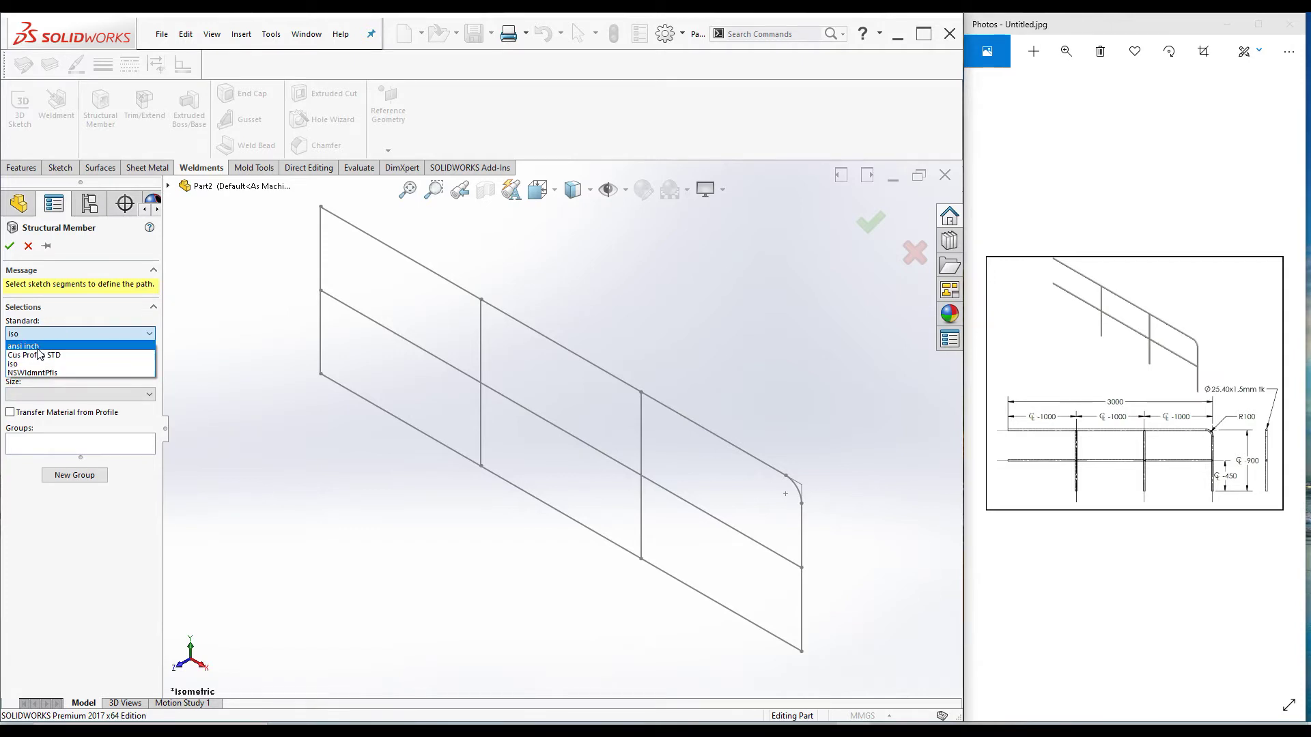
click(38, 347)
click(40, 362)
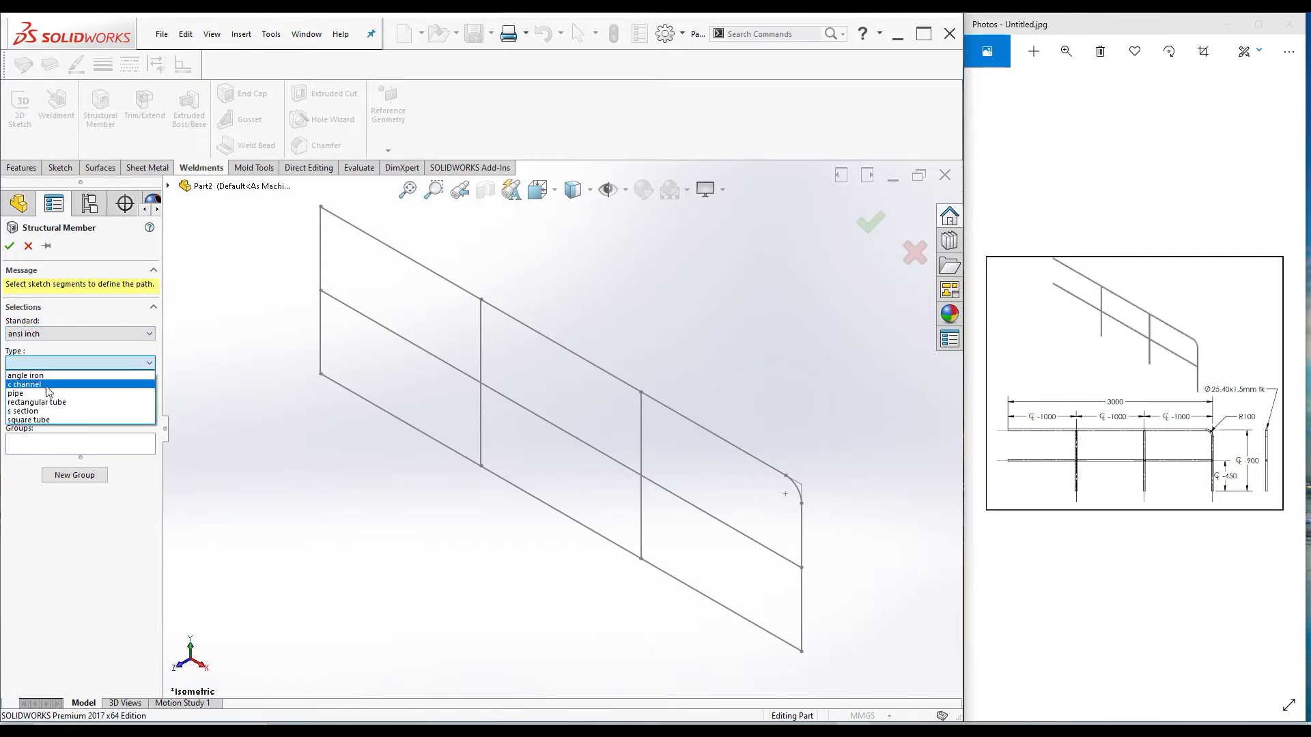
click(41, 394)
click(45, 394)
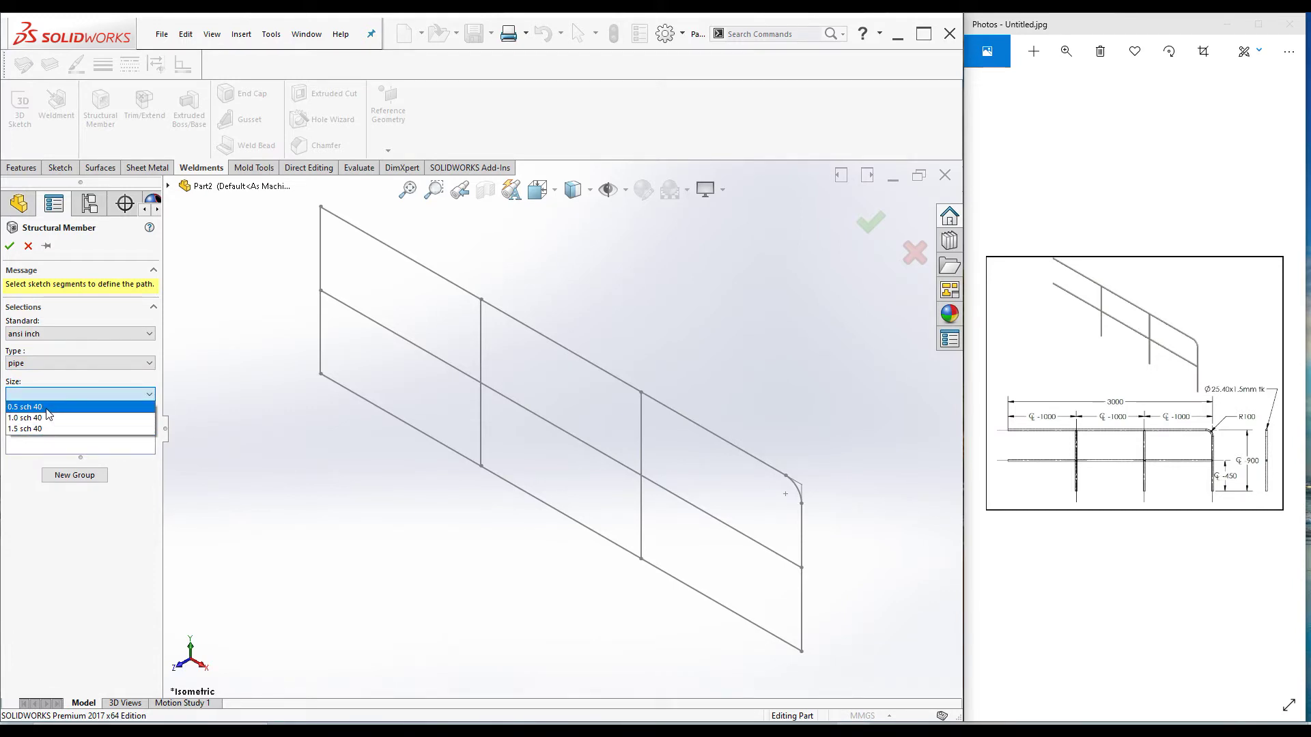
click(81, 343)
Set the profile to NSWldmntPfls standard, SS type, 25.4X1.5 TUBE size
click(76, 335)
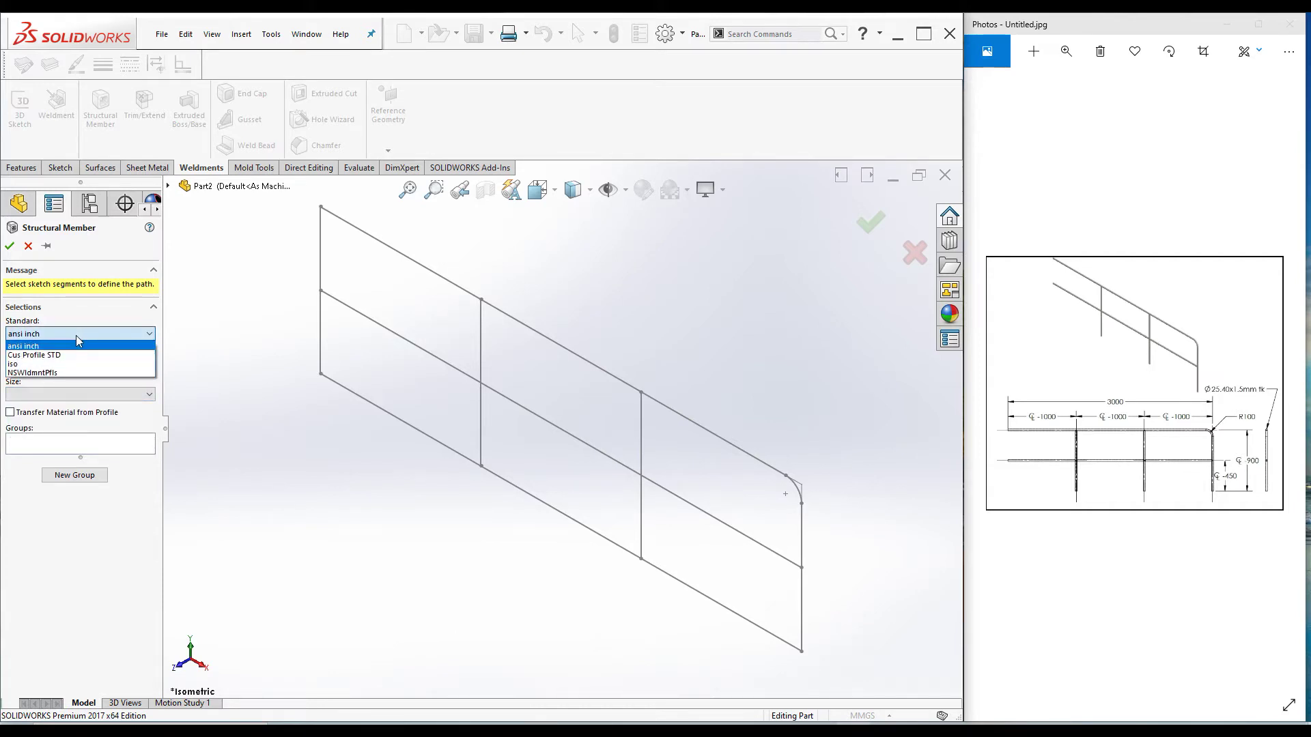
click(60, 373)
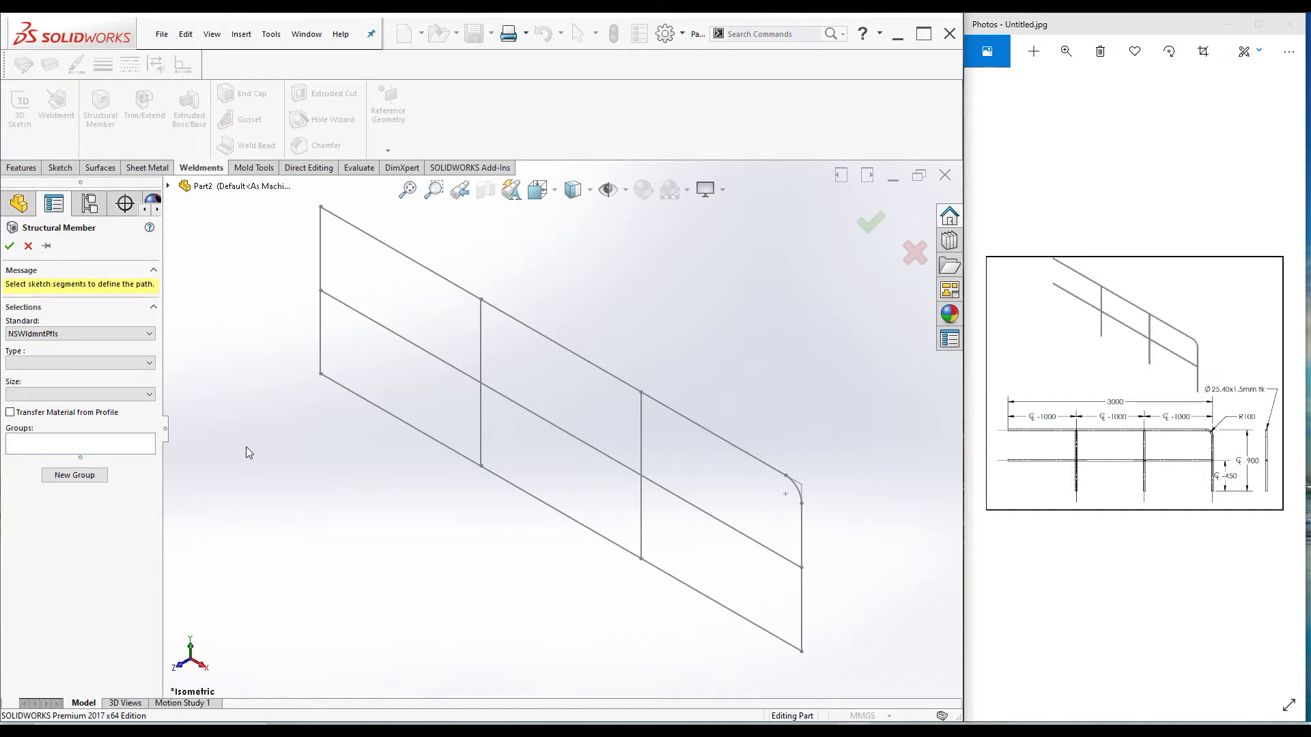
click(38, 362)
click(38, 376)
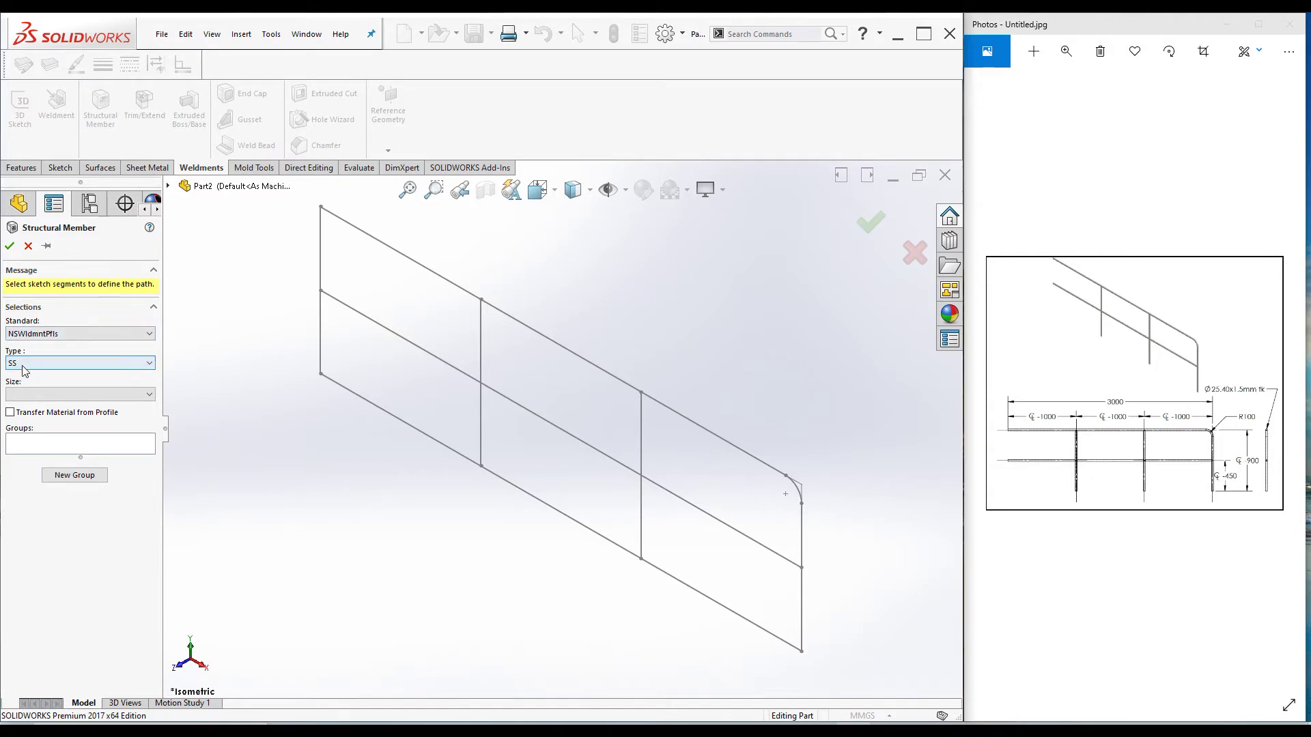
click(40, 396)
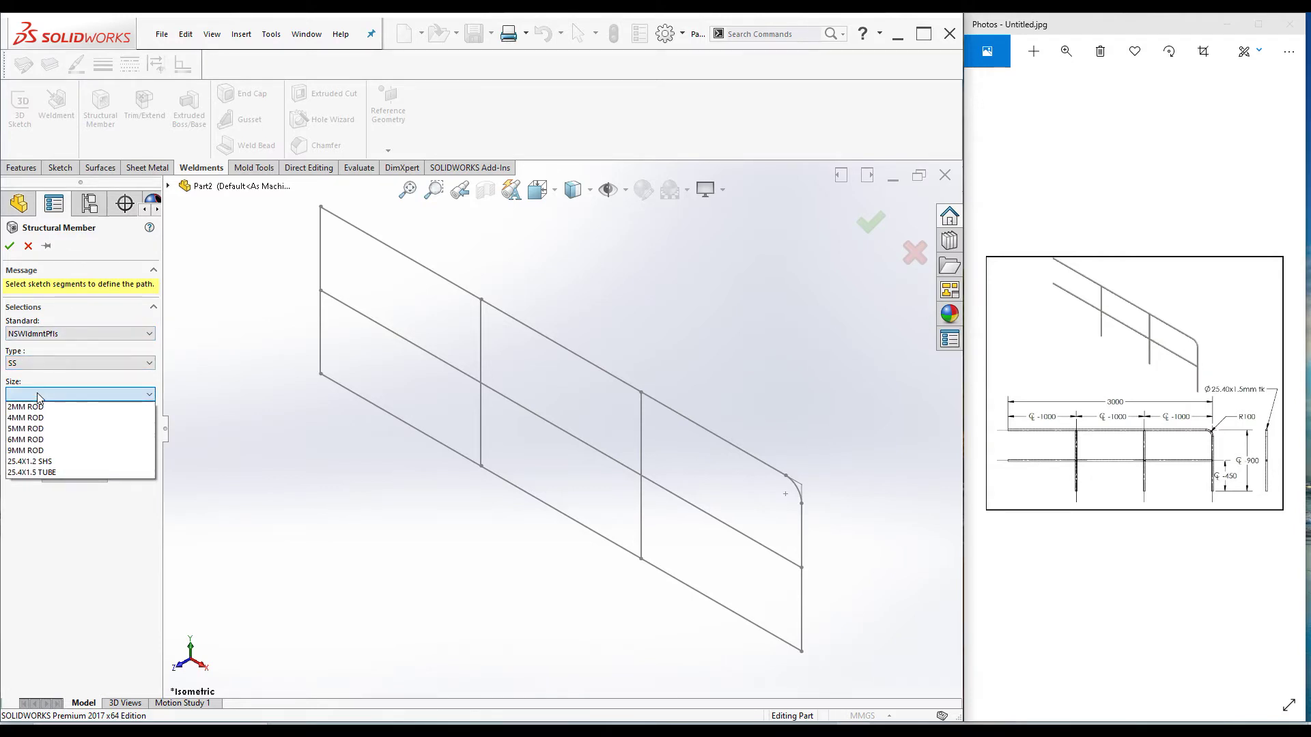
click(47, 469)
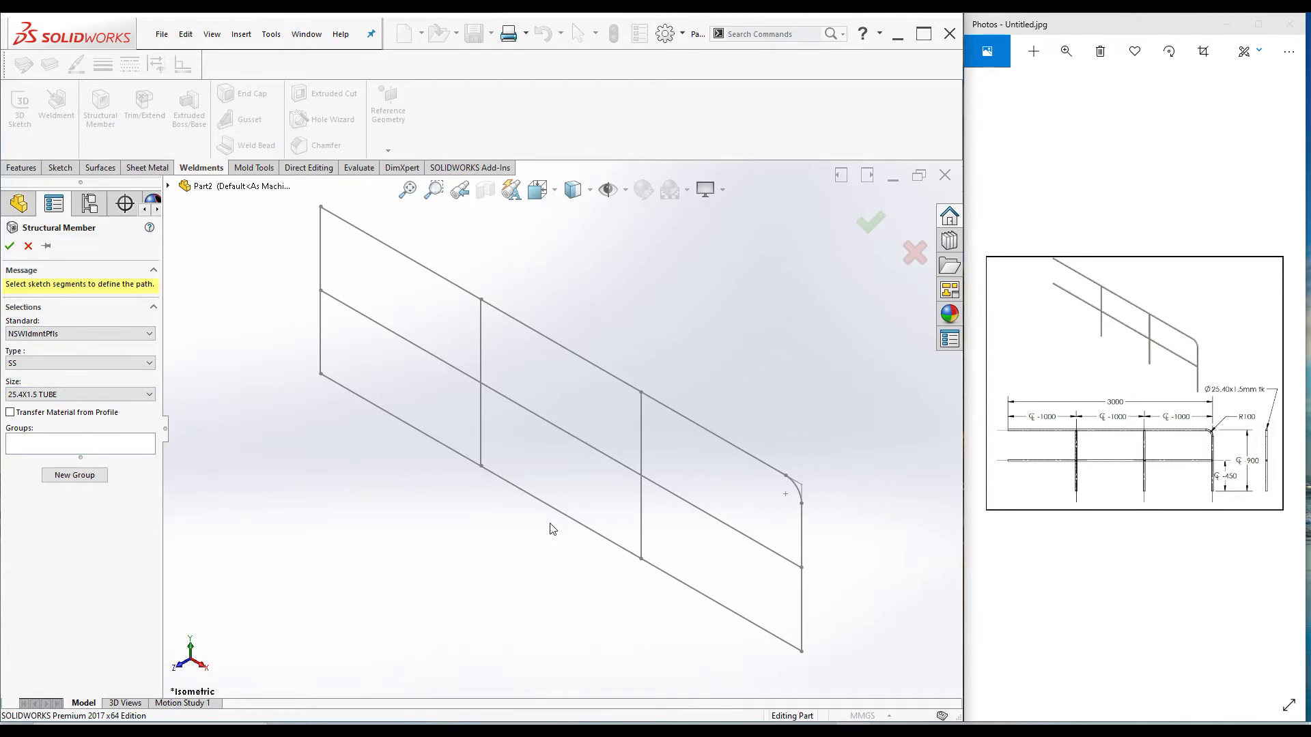
Add the middle horizontal rail line as Group1's path, previewing a 25.4X1.5 tube
click(393, 334)
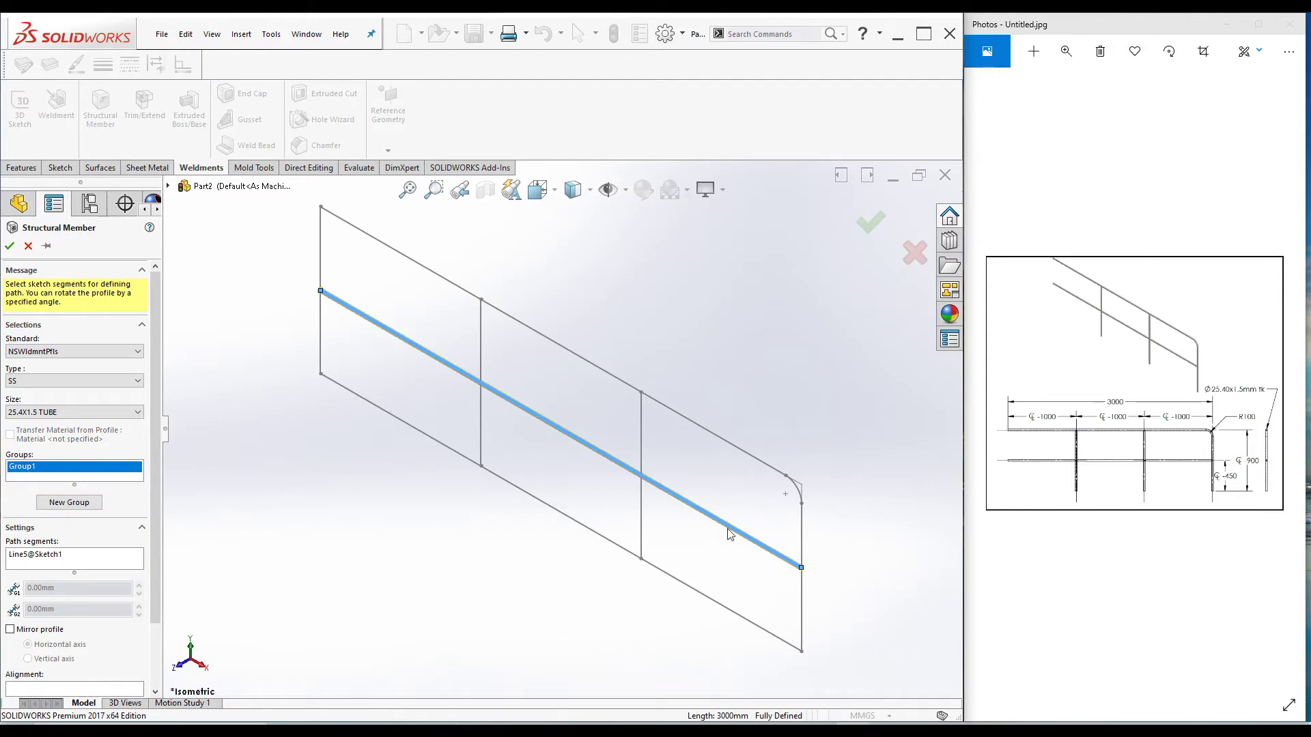
scroll(354, 309, down, 8)
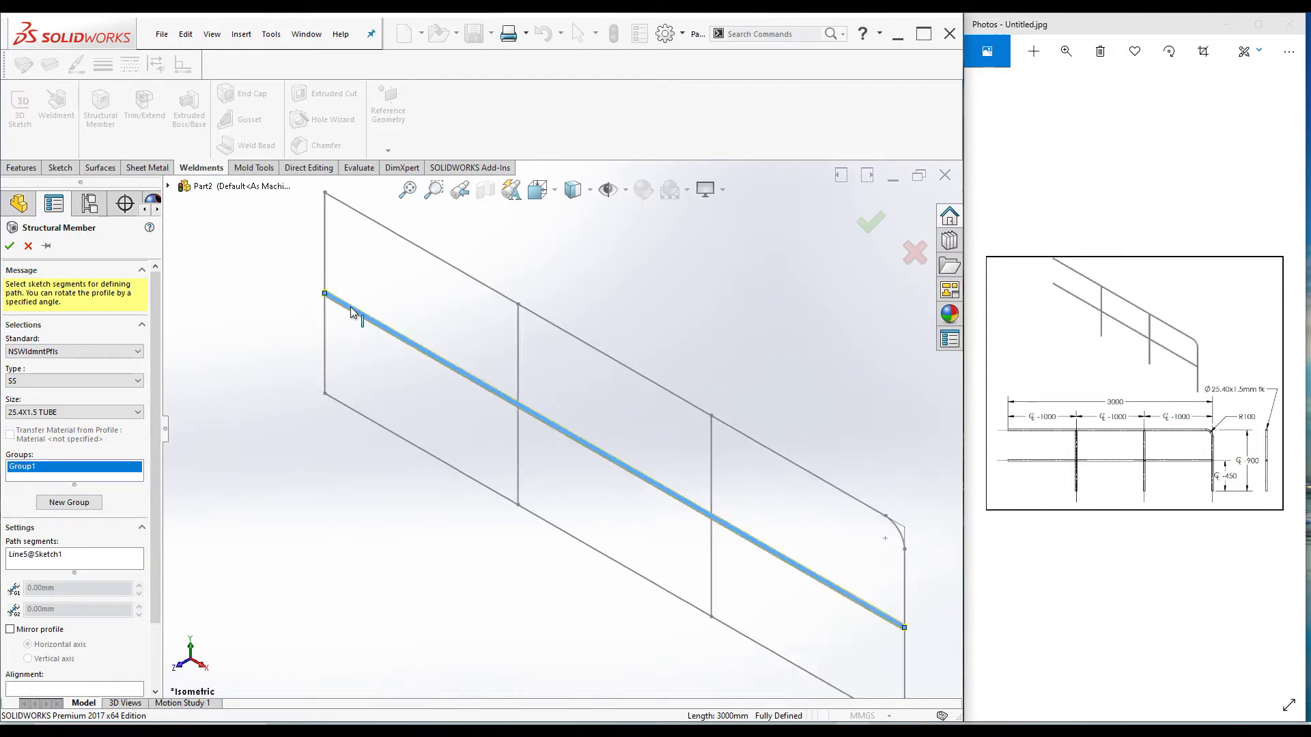
scroll(321, 417, down, 4)
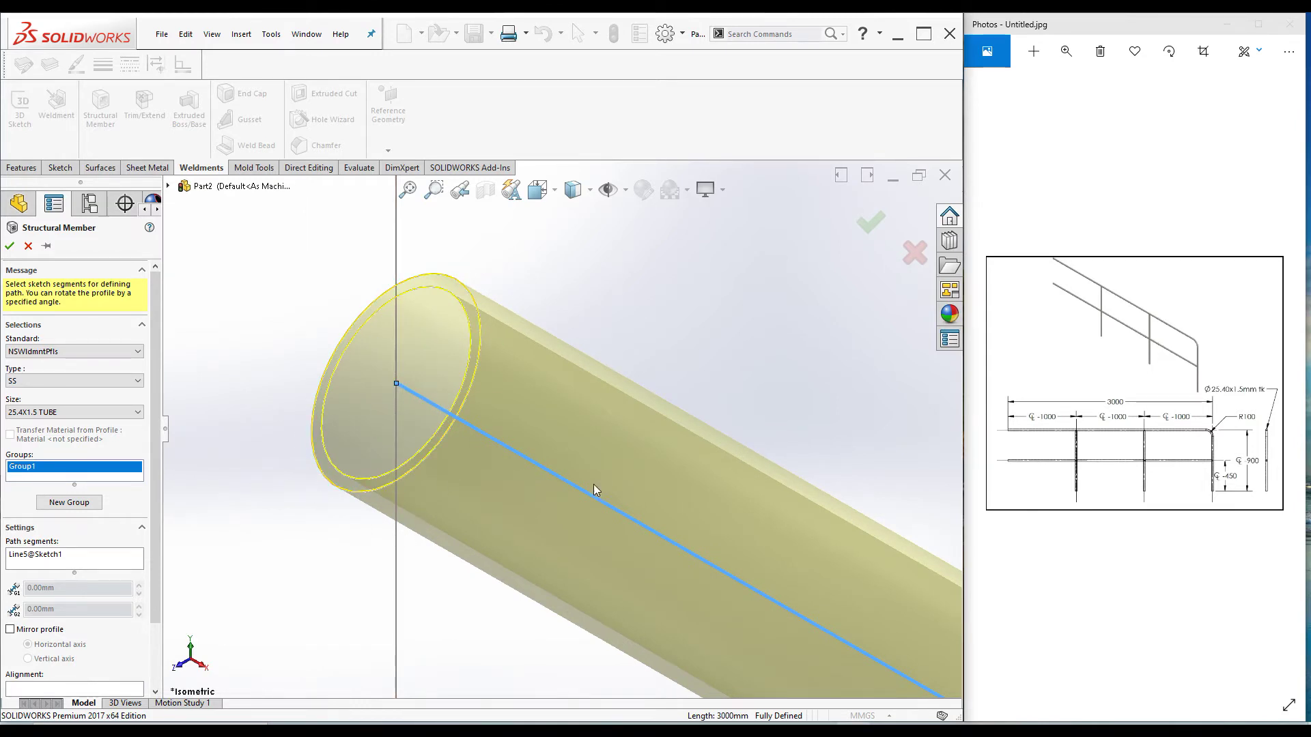
scroll(505, 456, up, 8)
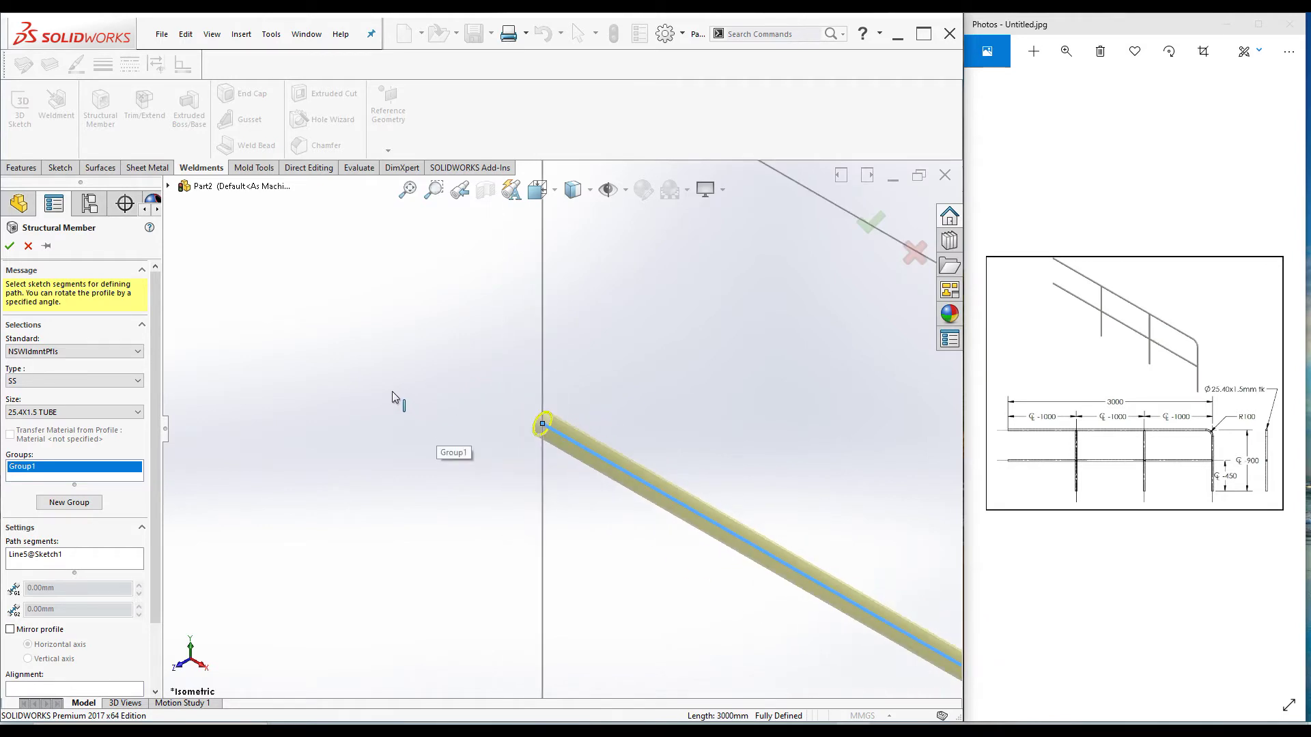
scroll(755, 554, down, 3)
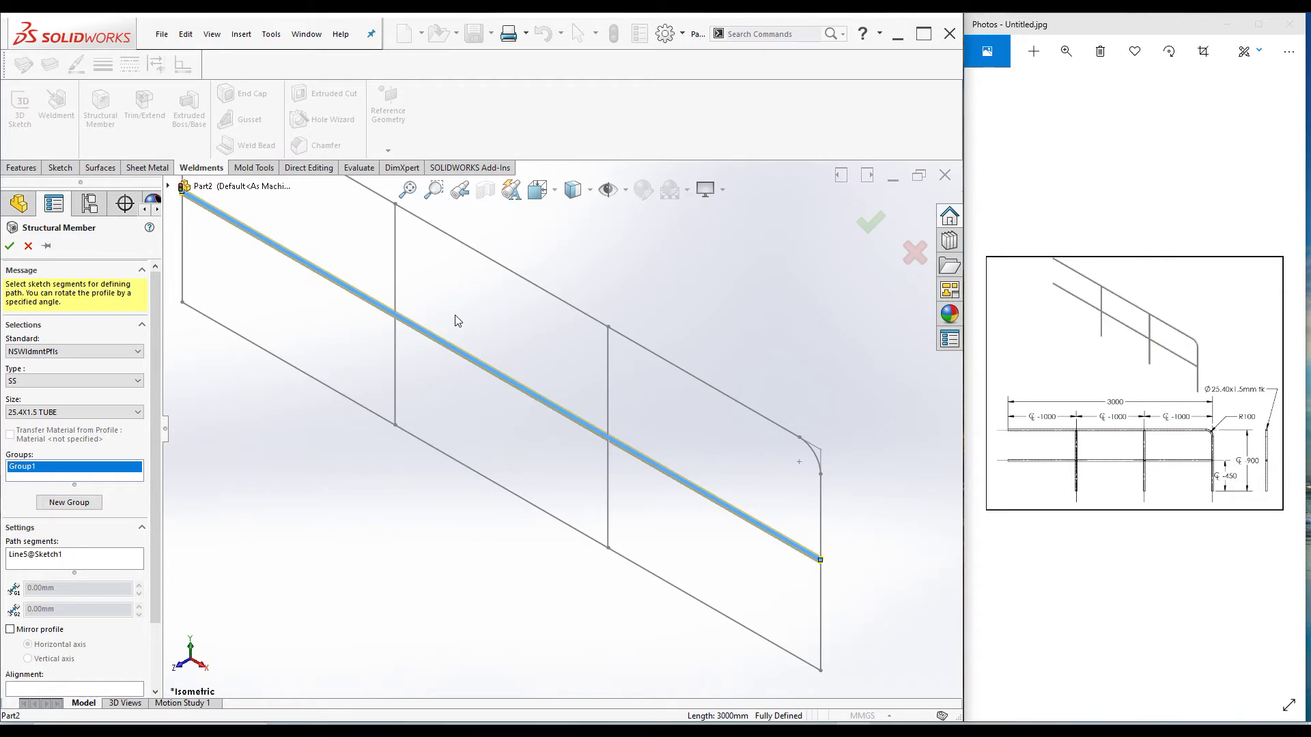
Create Group2 and add the two intermediate vertical post lines, Line6 and Line7
click(81, 503)
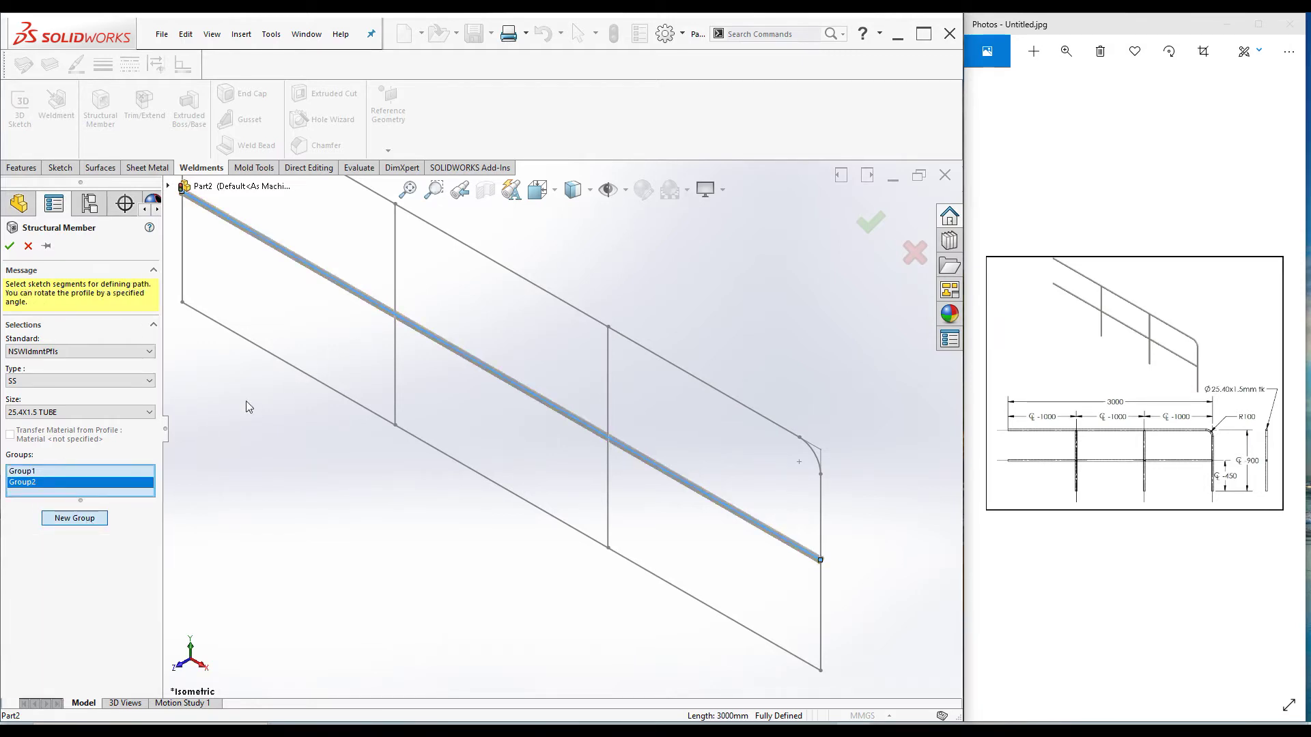
click(14, 471)
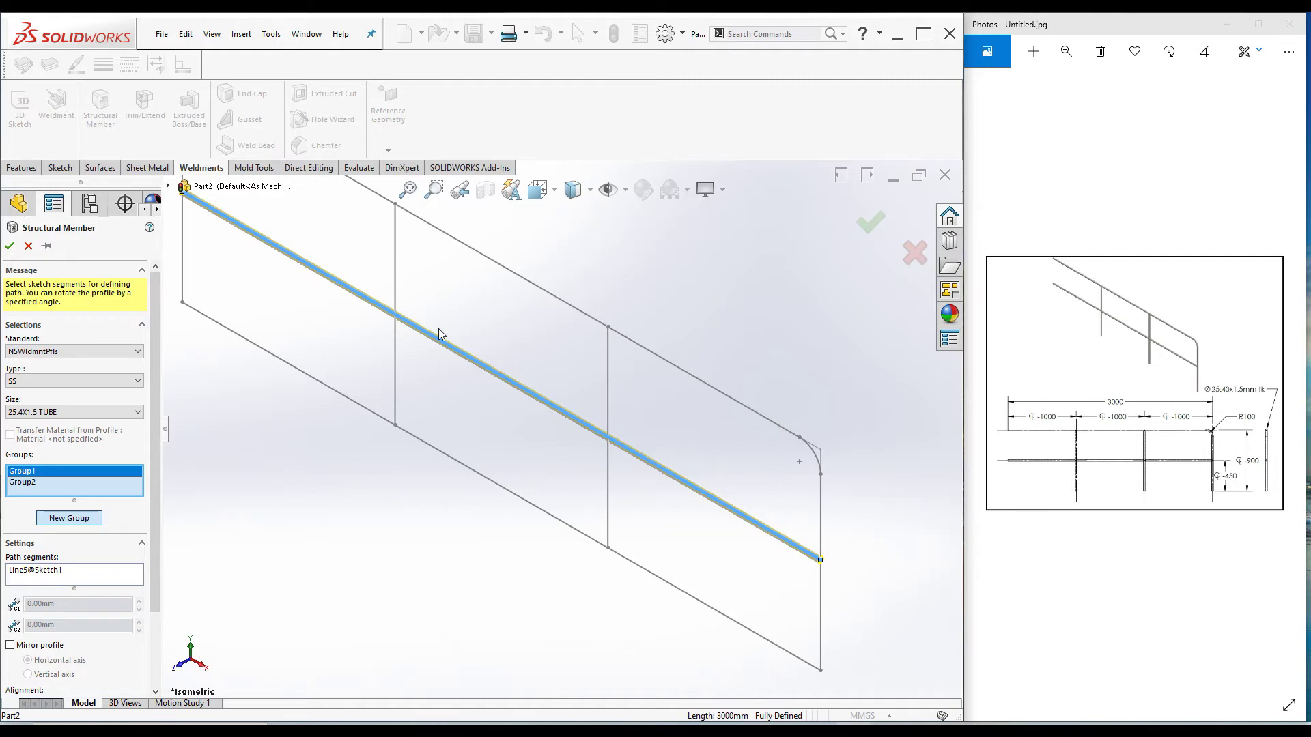
click(23, 484)
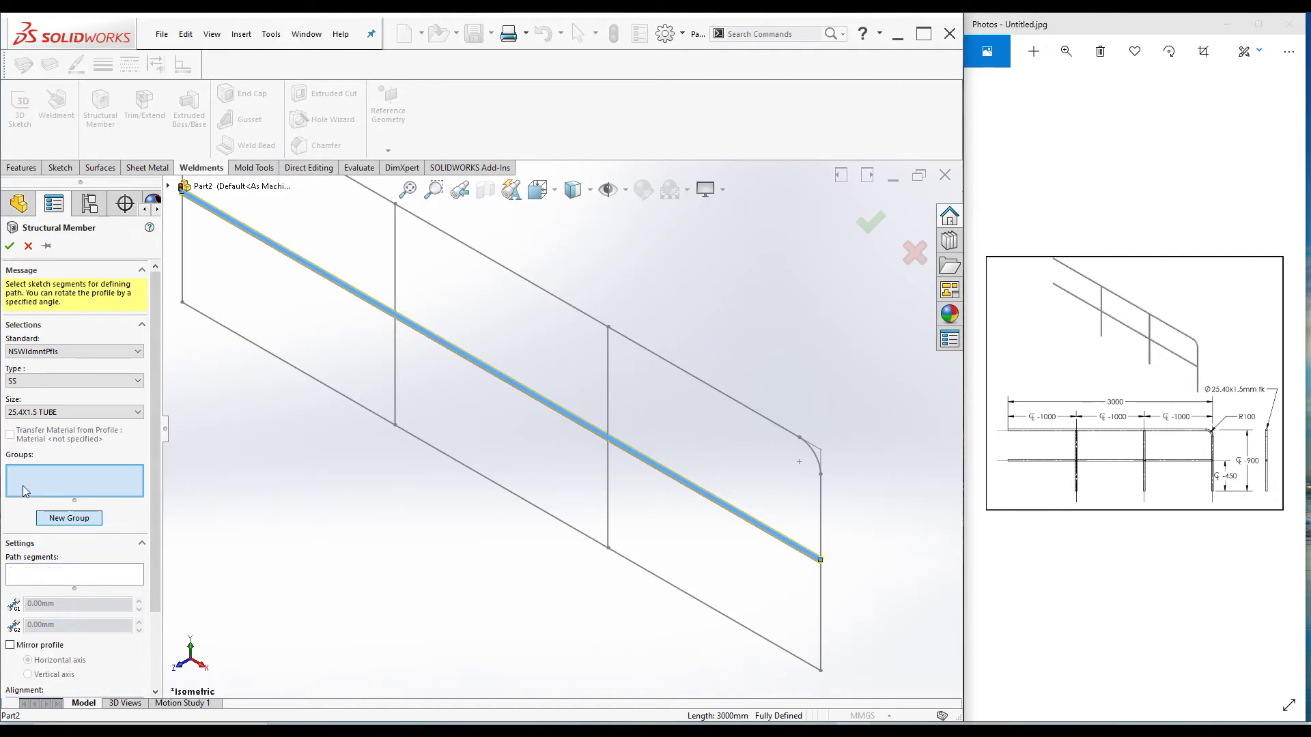
click(396, 263)
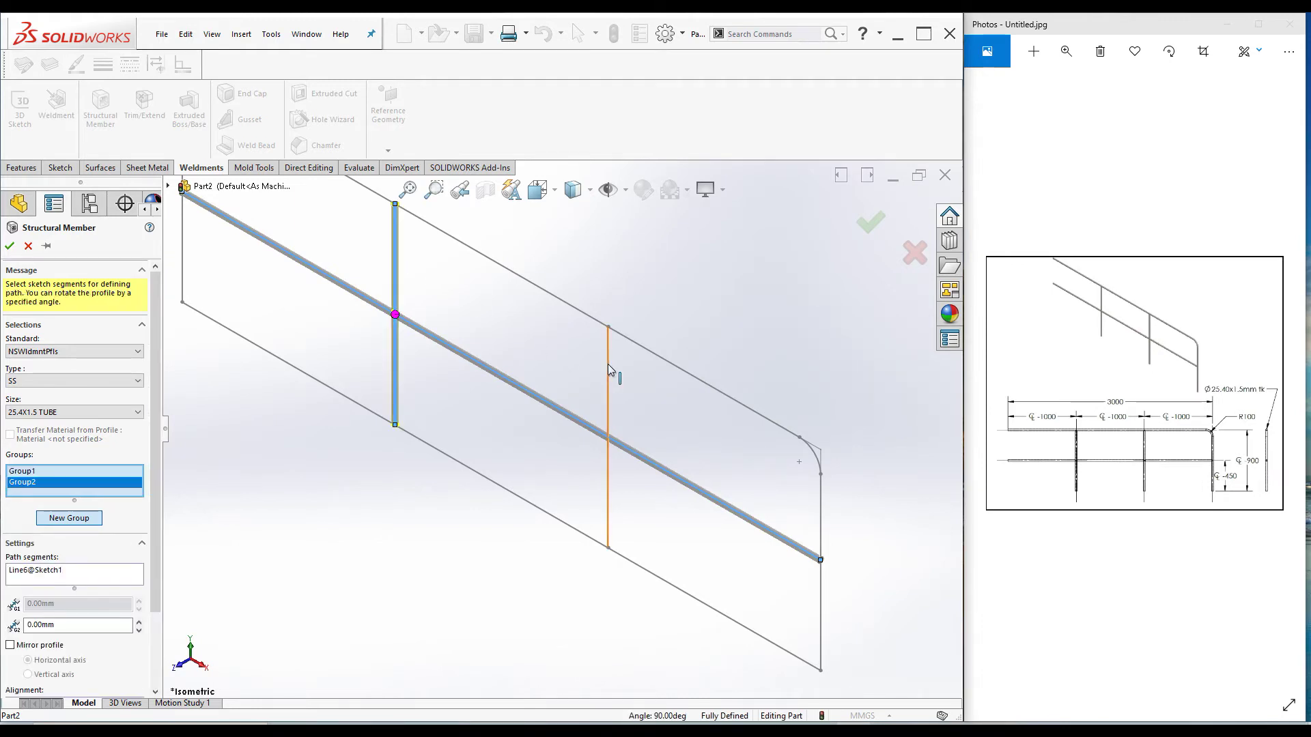
click(607, 363)
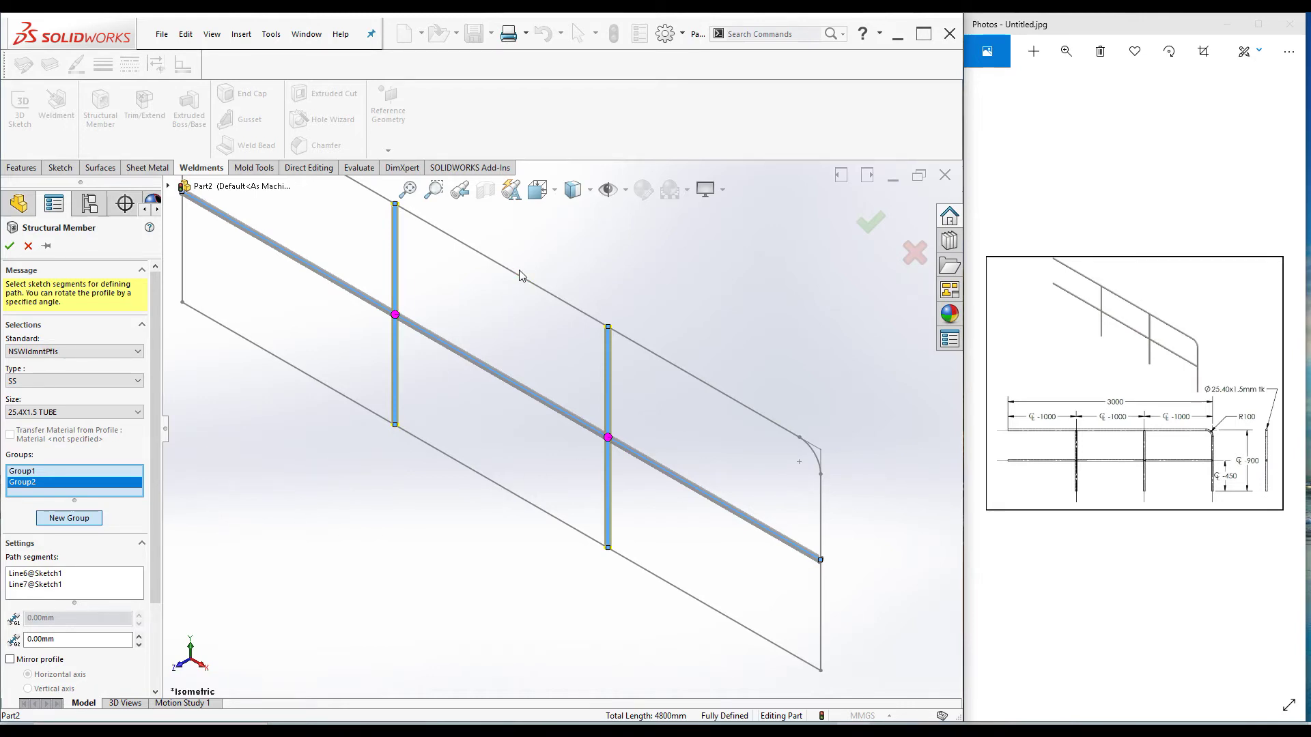
Build Group3 from the top rail line, R100 corner arc and end post, and create the tube members
click(41, 521)
key(f)
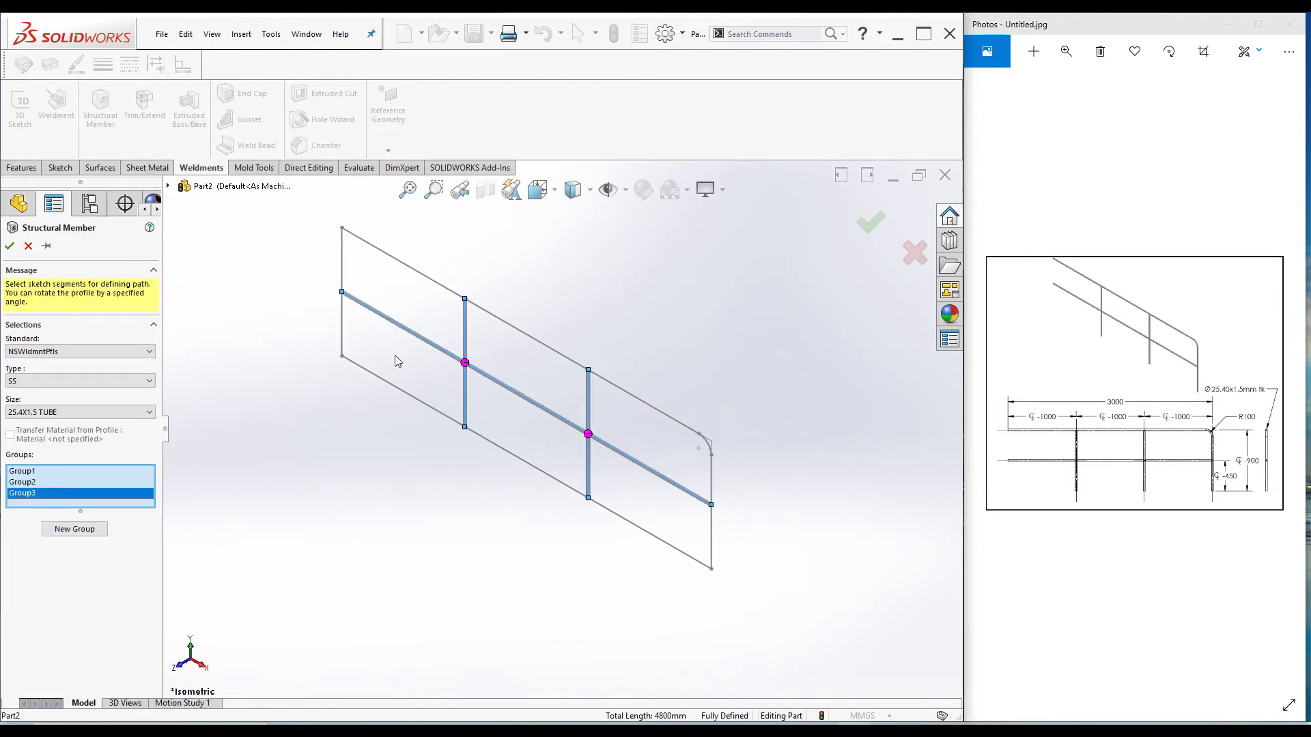
click(482, 307)
scroll(690, 450, down, 5)
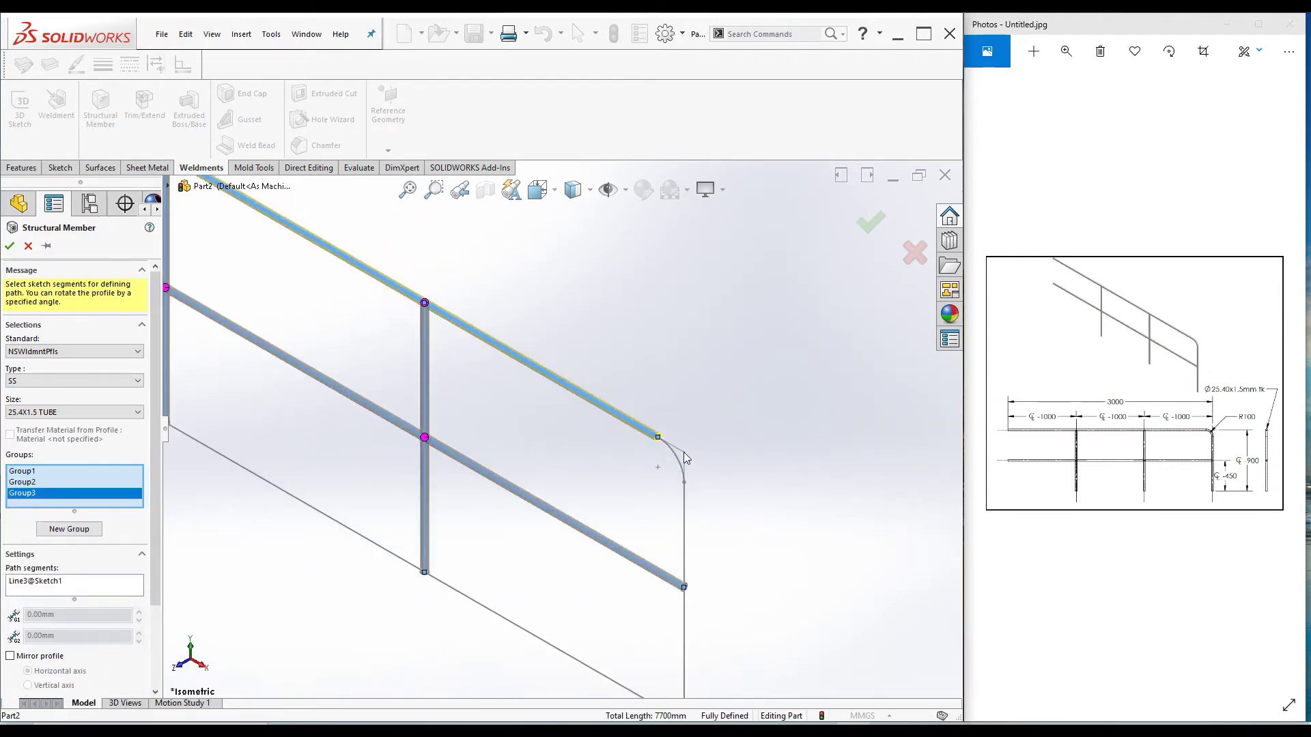
click(678, 453)
click(686, 530)
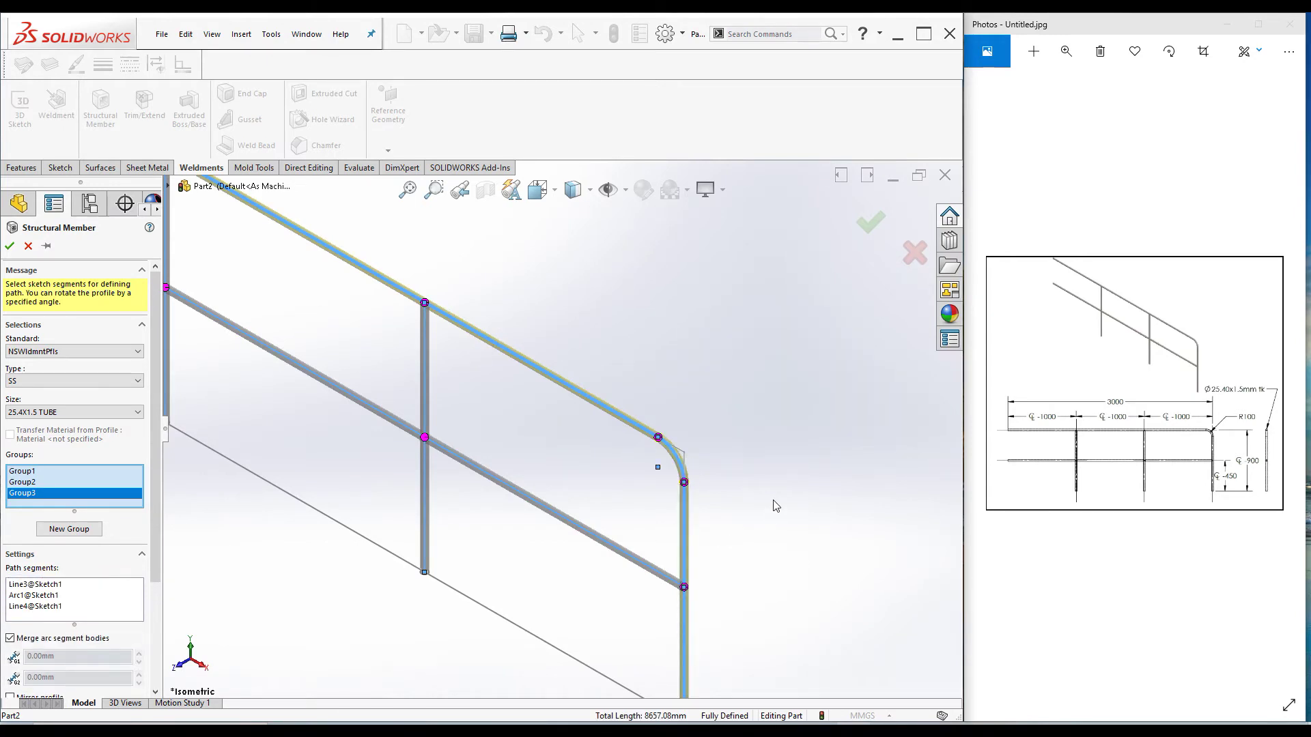
scroll(777, 505, up, 4)
scroll(396, 329, down, 3)
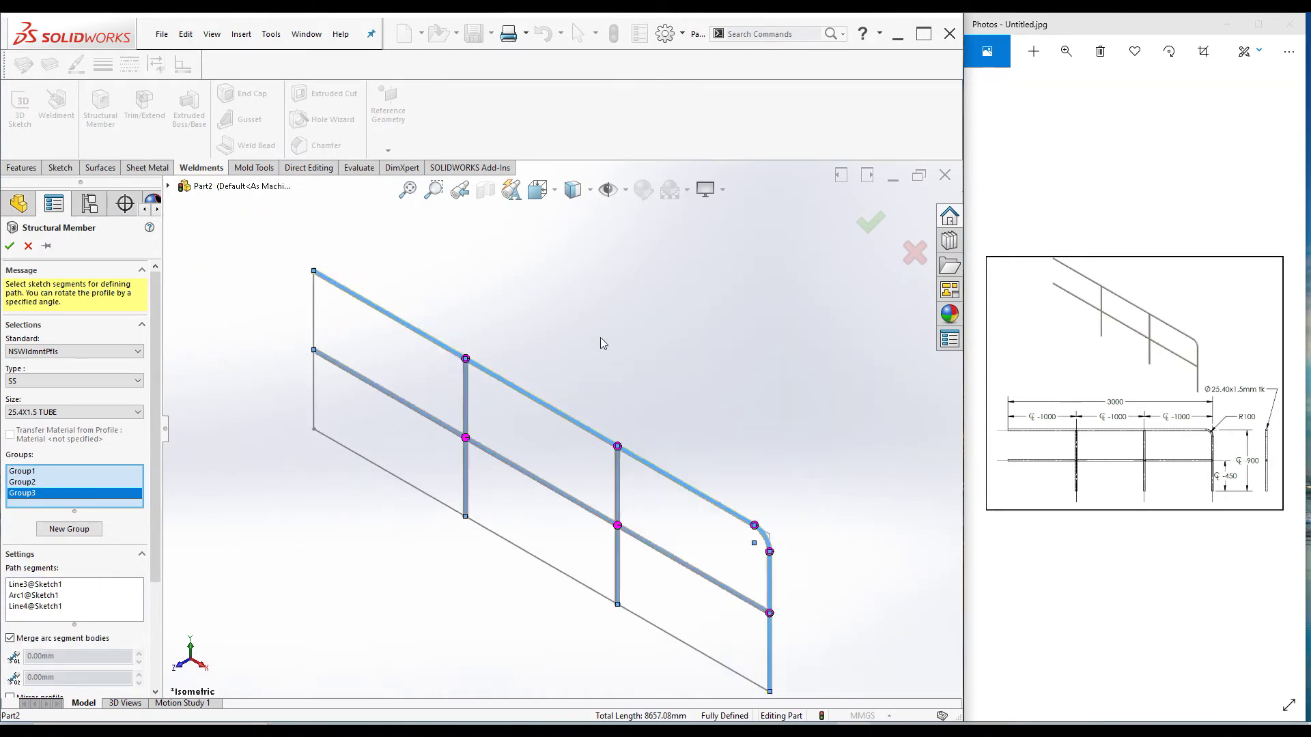
scroll(662, 536, up, 2)
scroll(594, 444, down, 2)
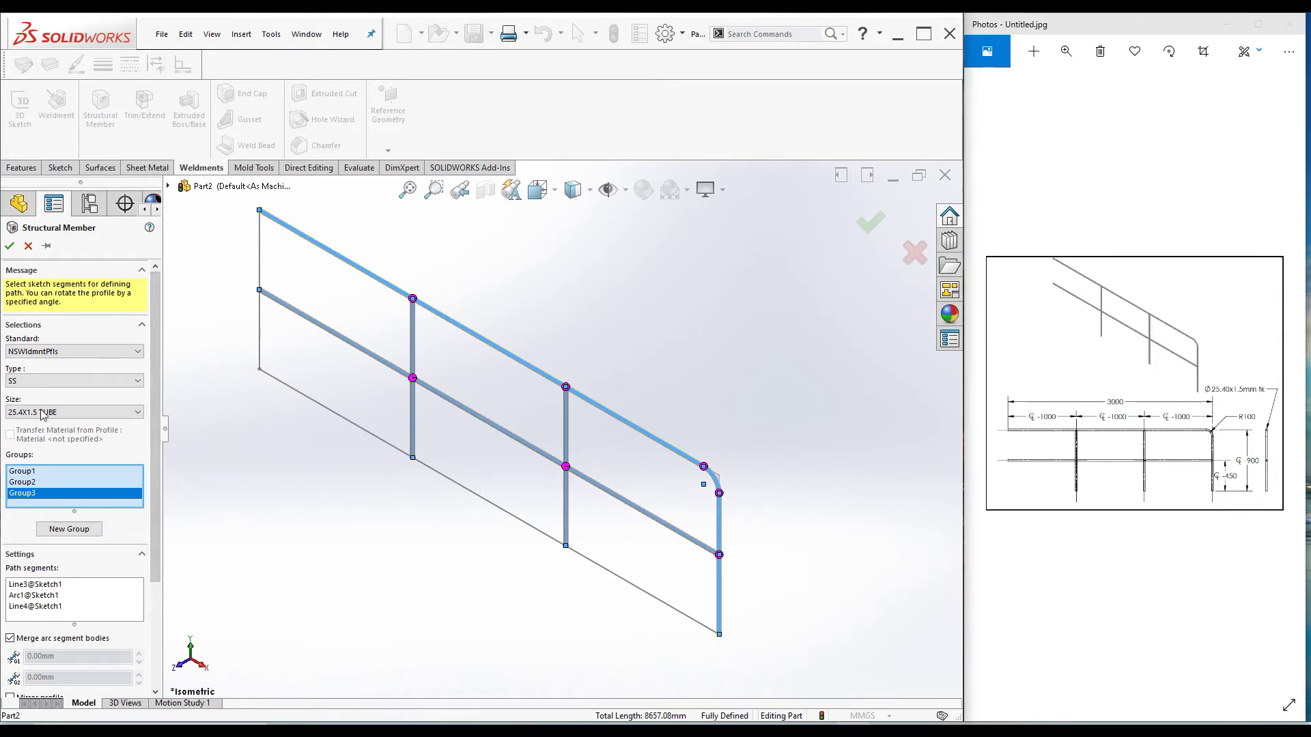
click(10, 246)
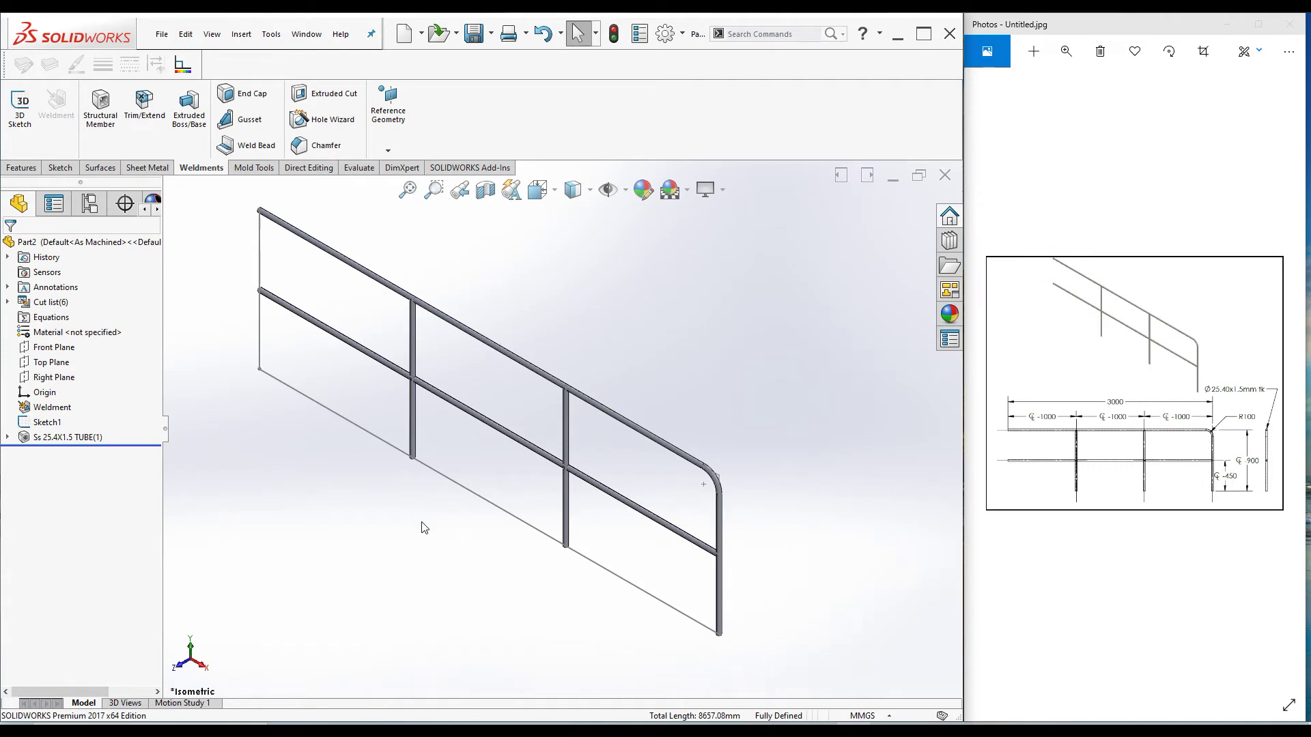
Inspect the four cut-list items: middle rail, upper posts, lower posts and top rail
key(f)
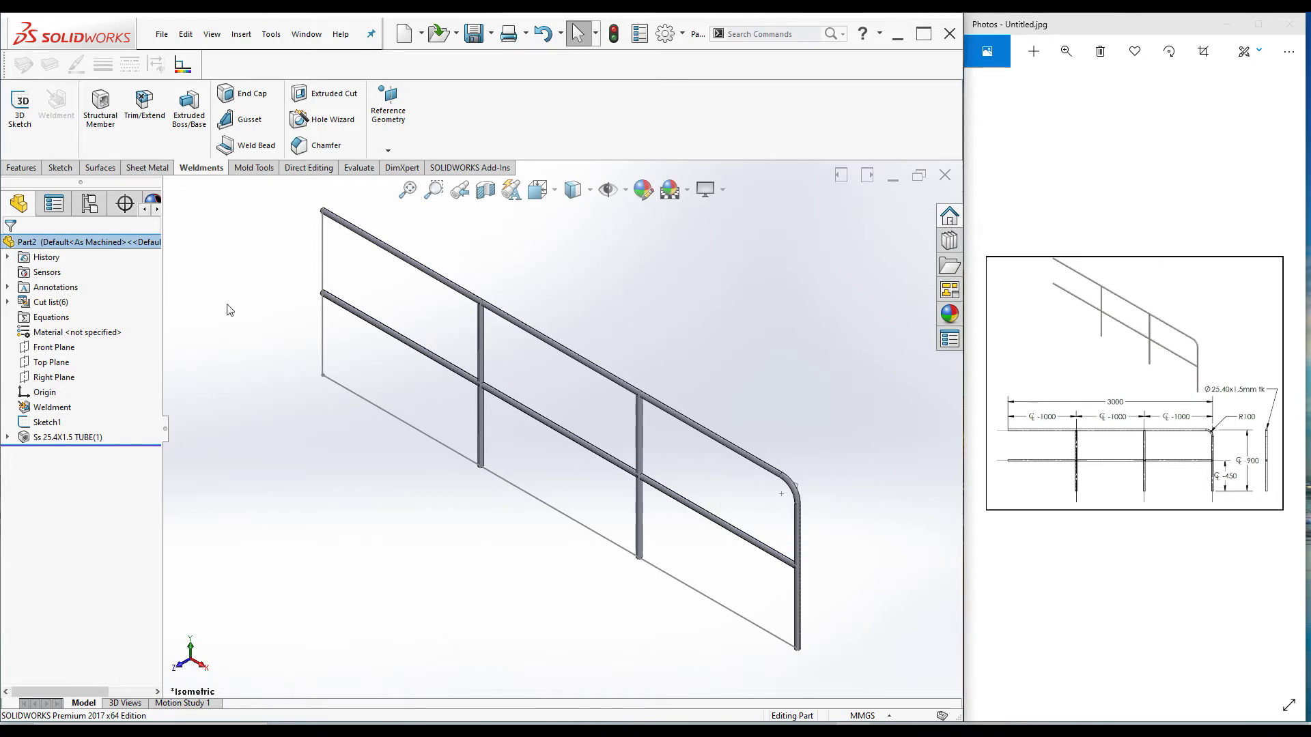
click(7, 302)
click(58, 303)
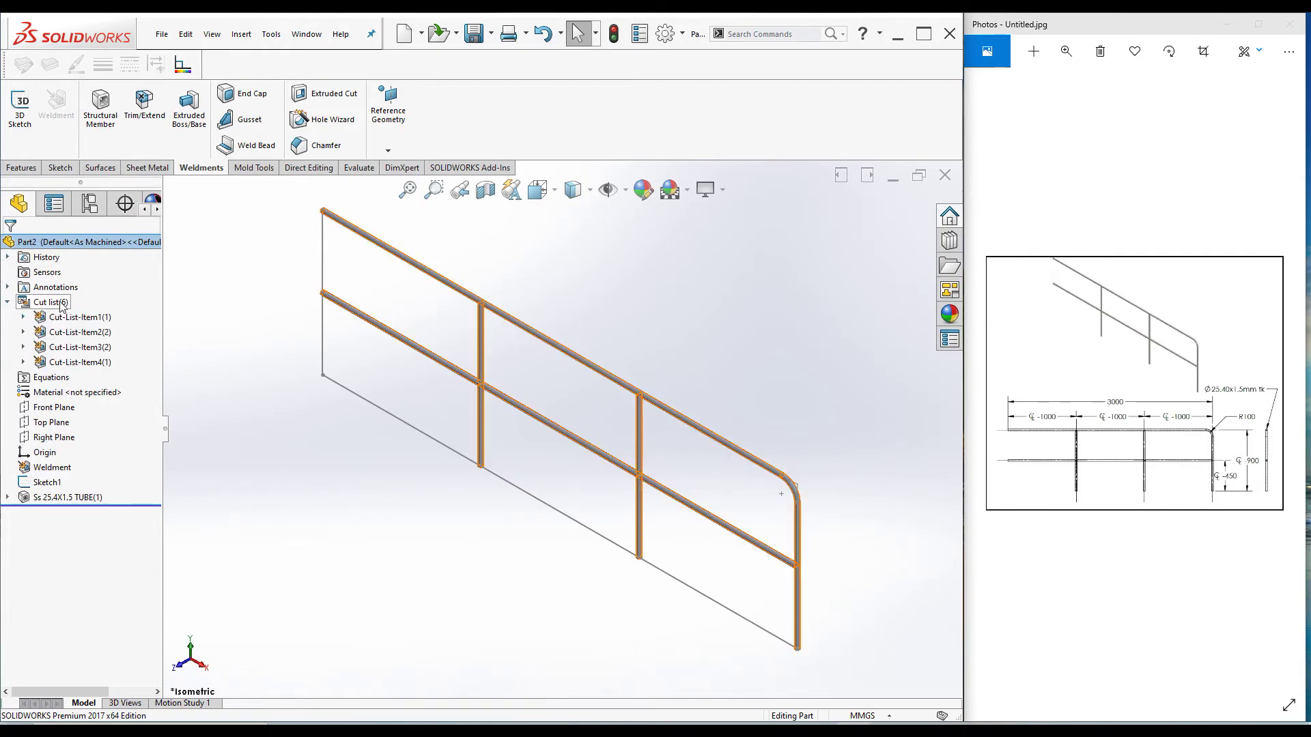
click(70, 318)
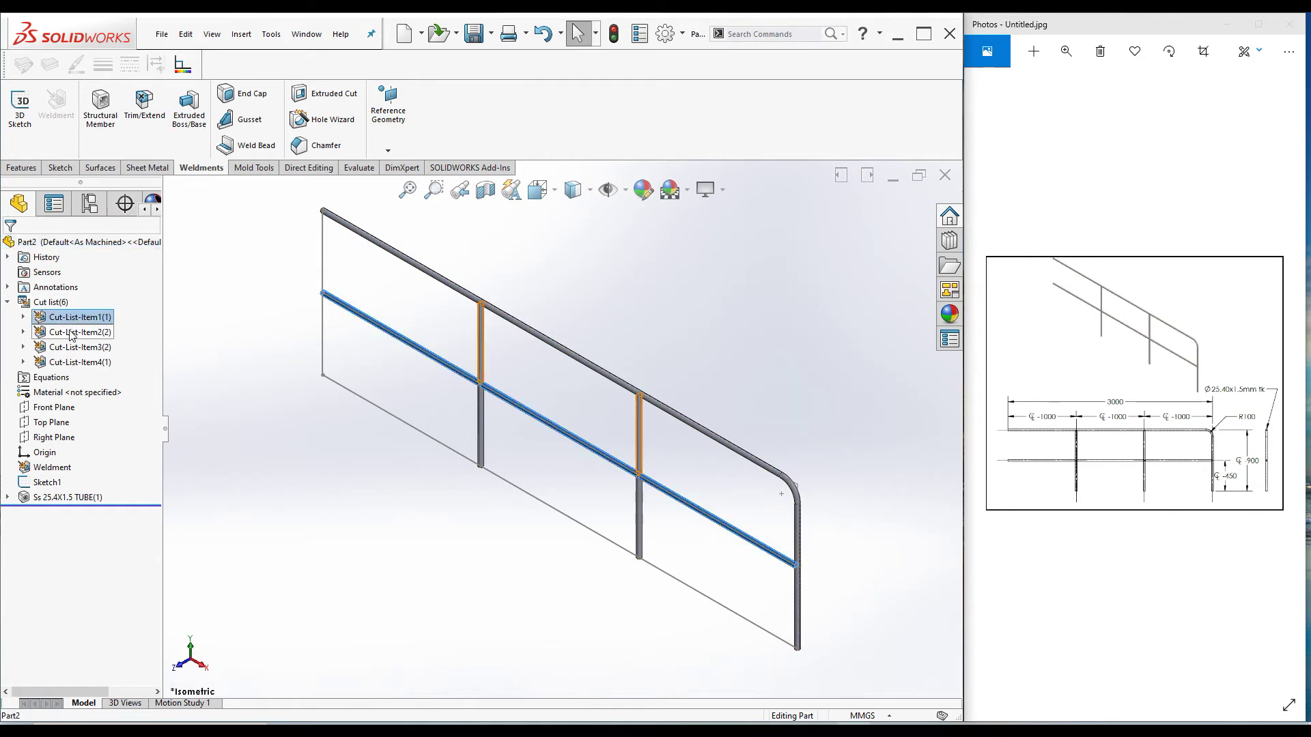
click(71, 333)
click(74, 364)
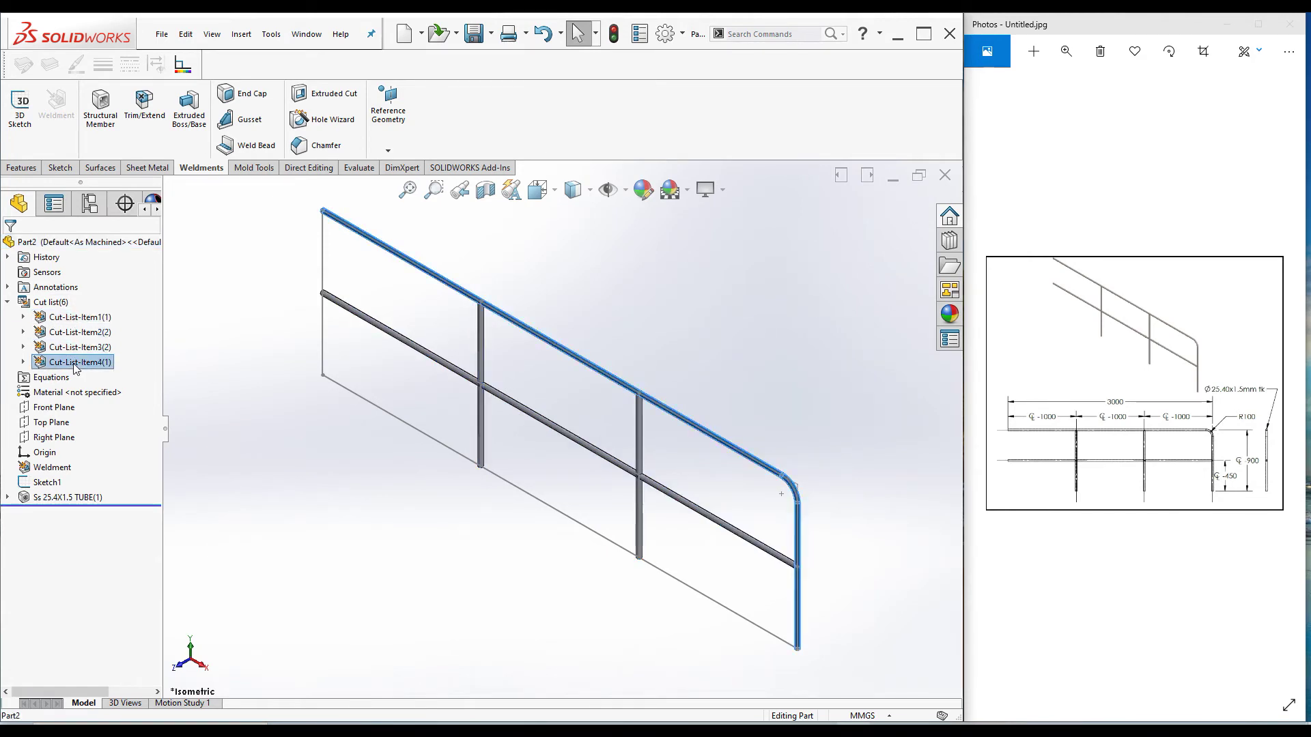
click(71, 317)
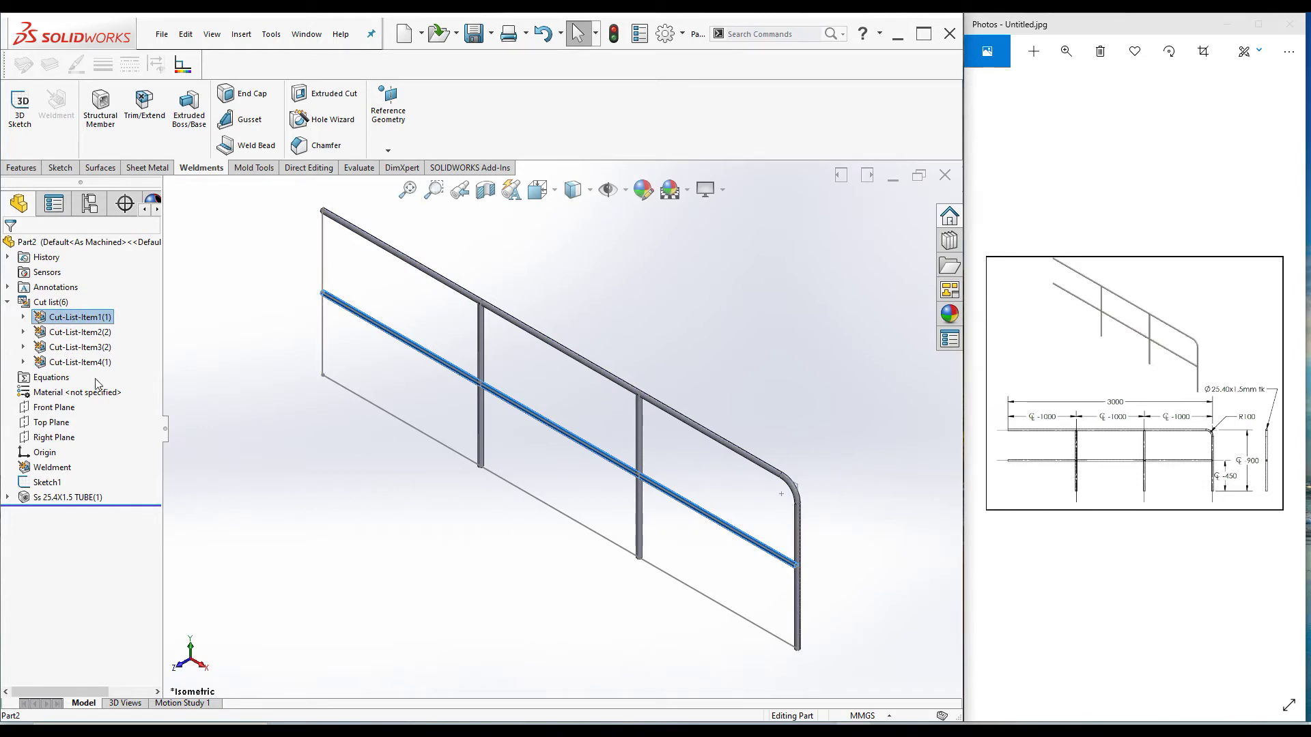
click(75, 333)
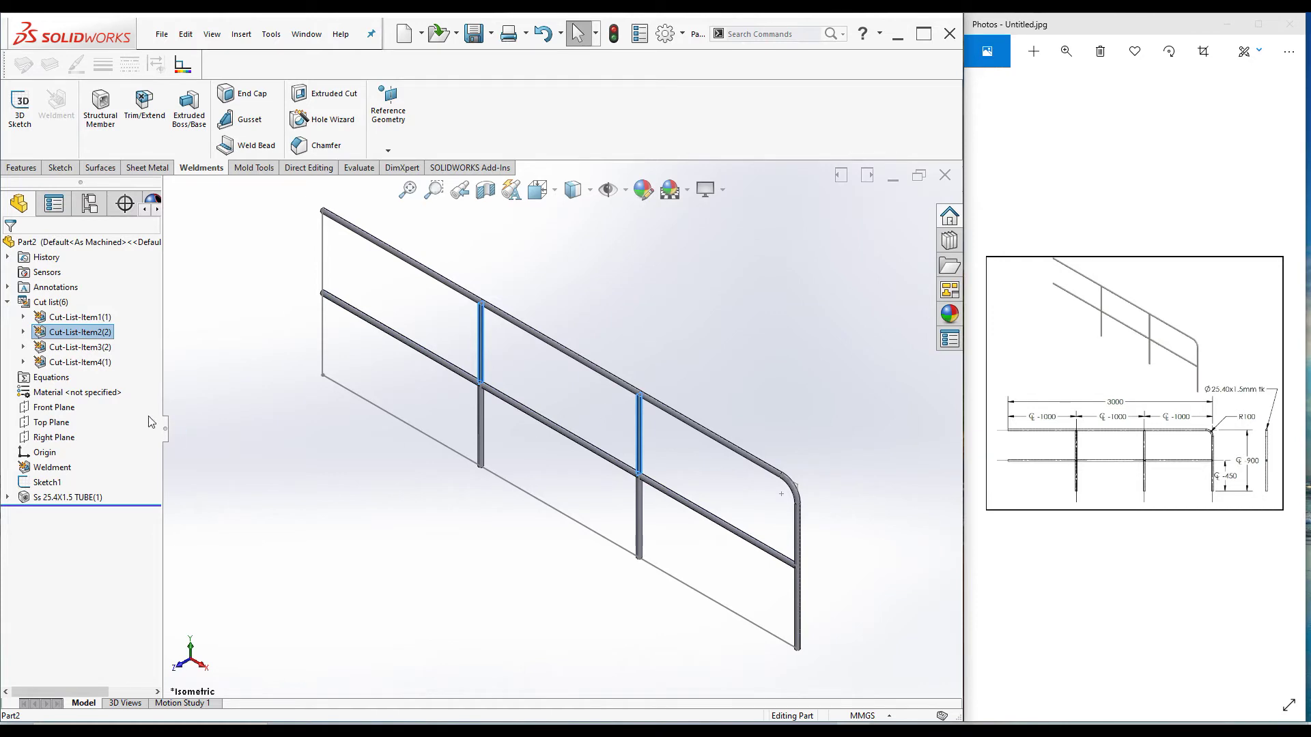
click(88, 349)
click(85, 363)
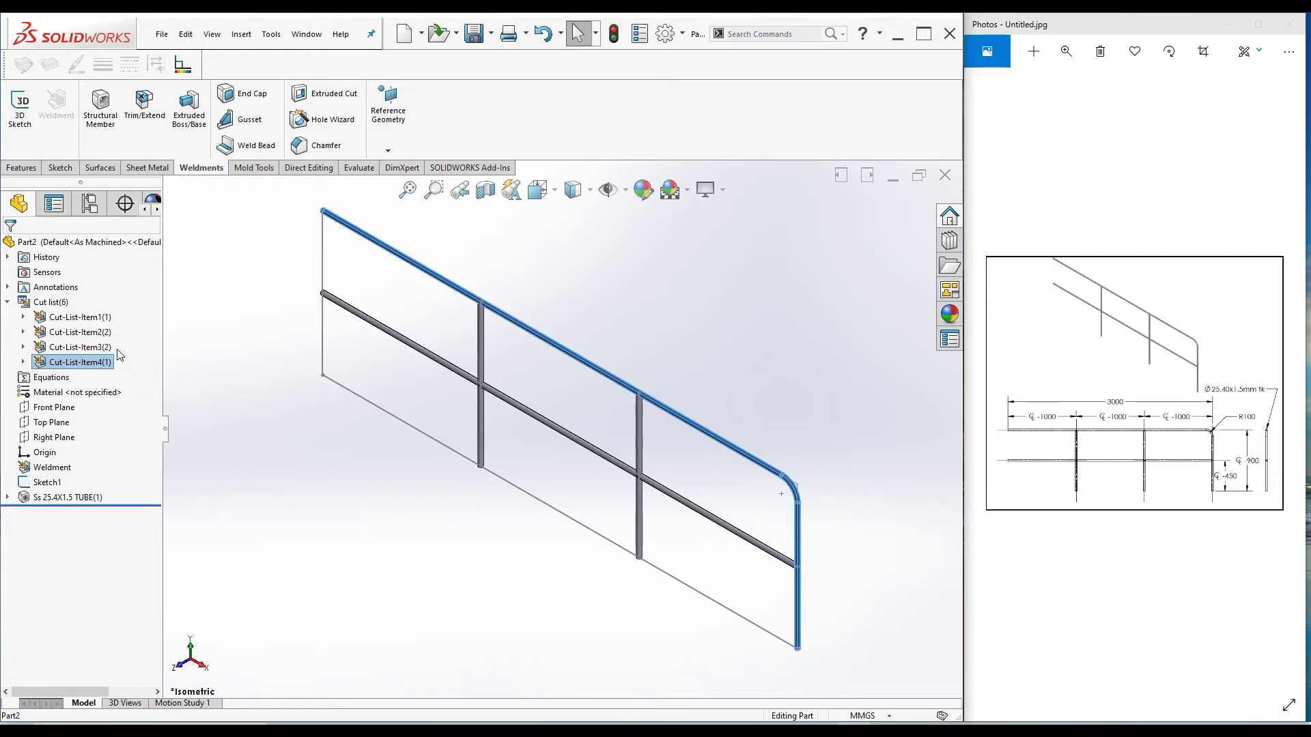
click(89, 334)
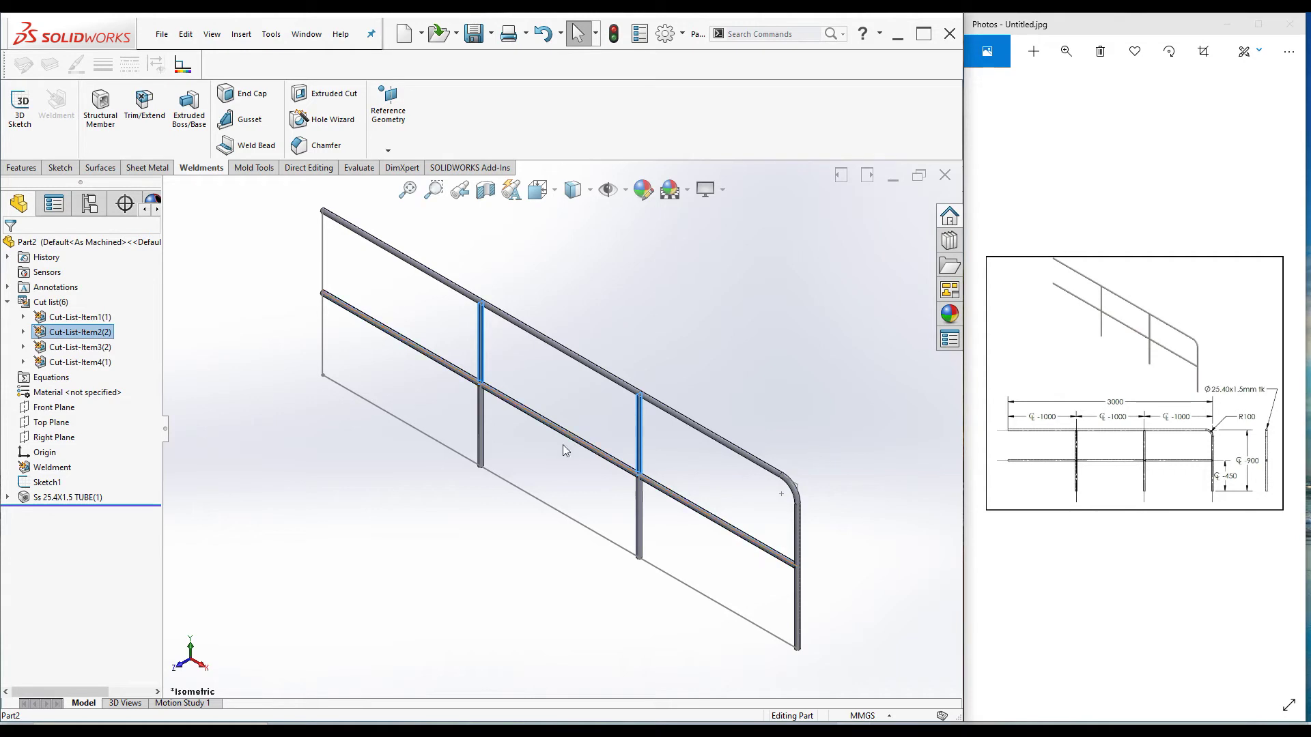
click(24, 498)
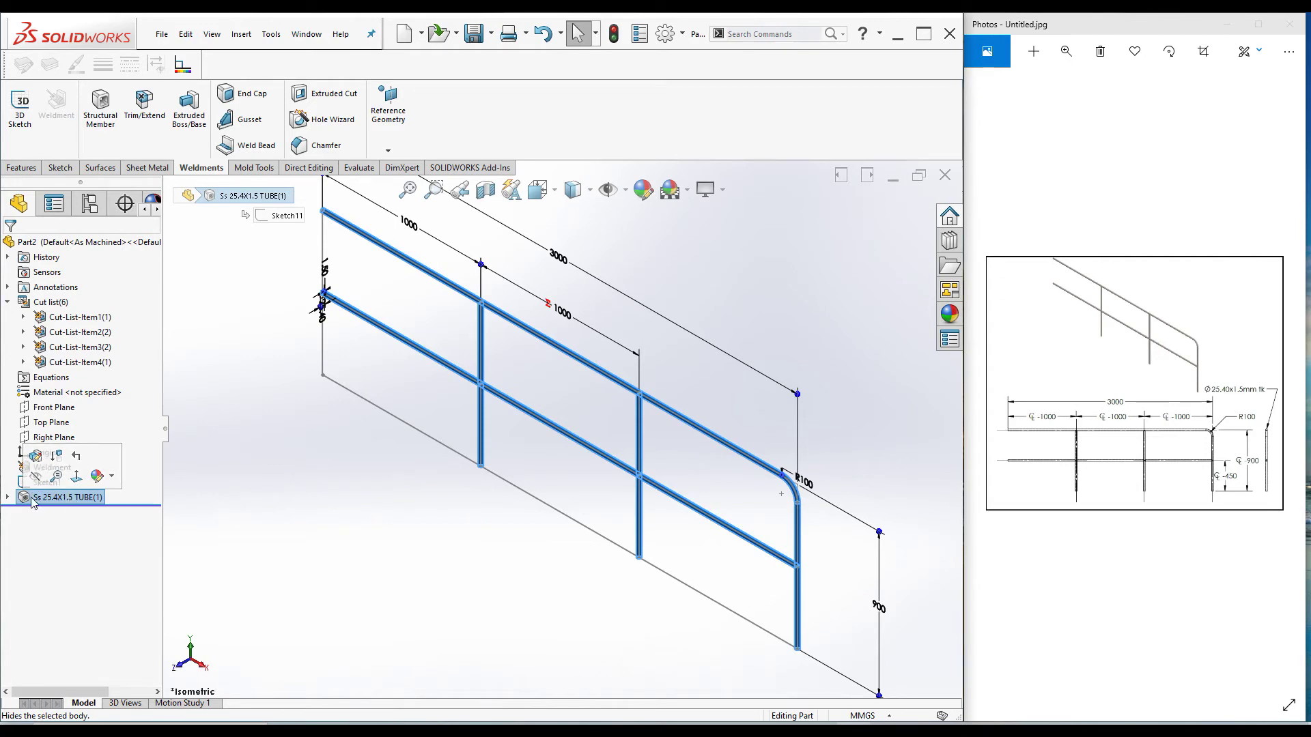
At the first rail–post corner, set Group 1 trim order to 2 and Group 2 to 1
click(34, 457)
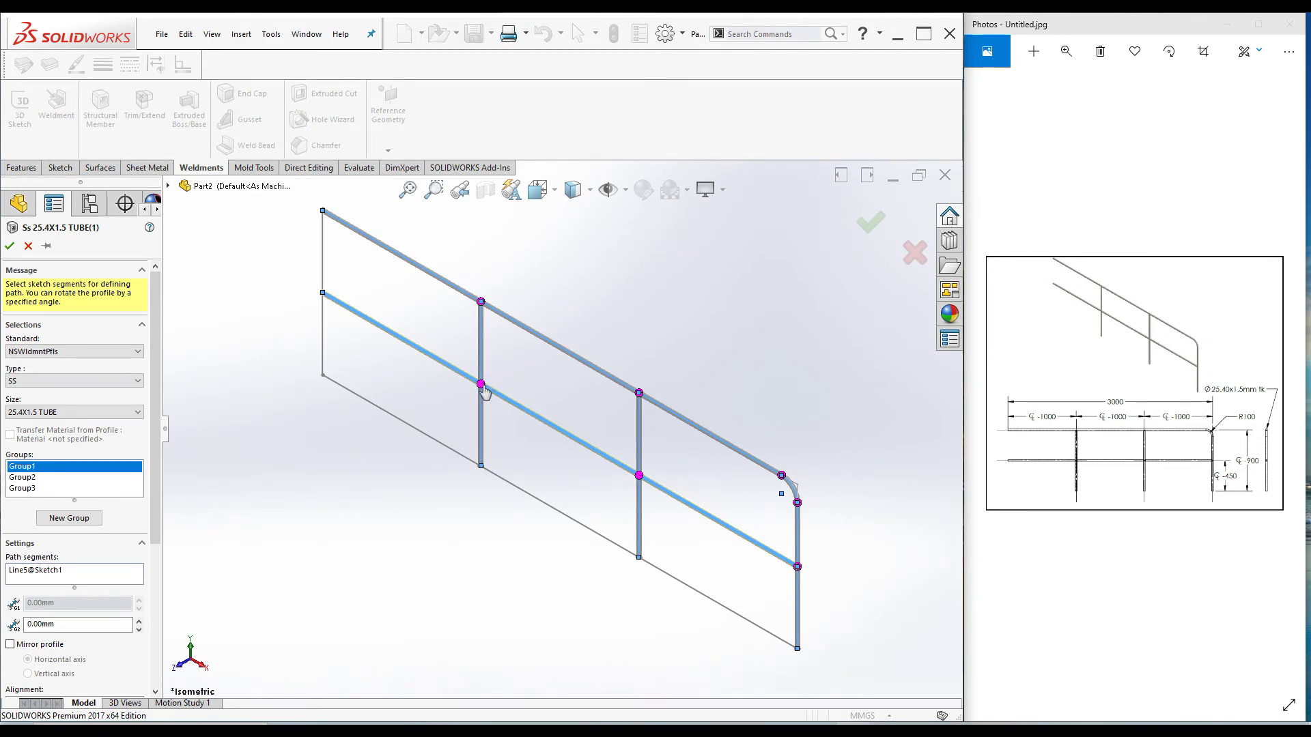
scroll(480, 387, down, 5)
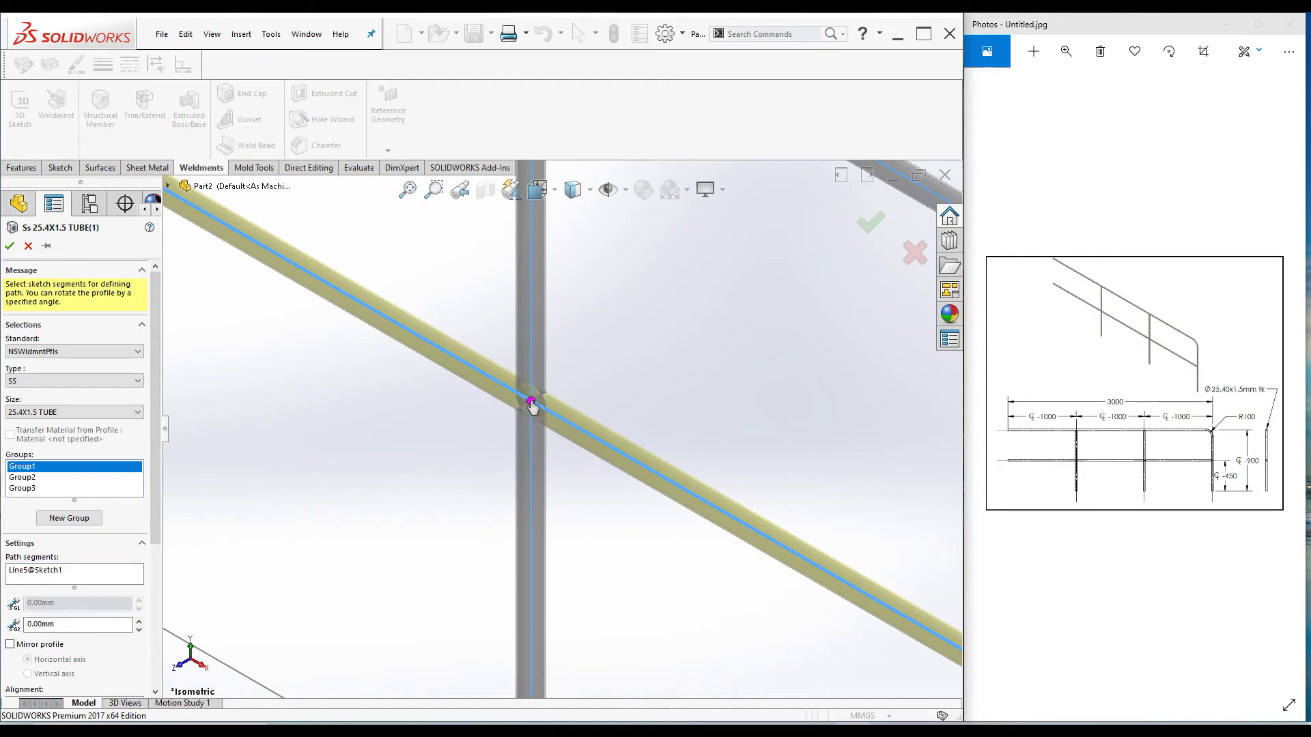
click(532, 404)
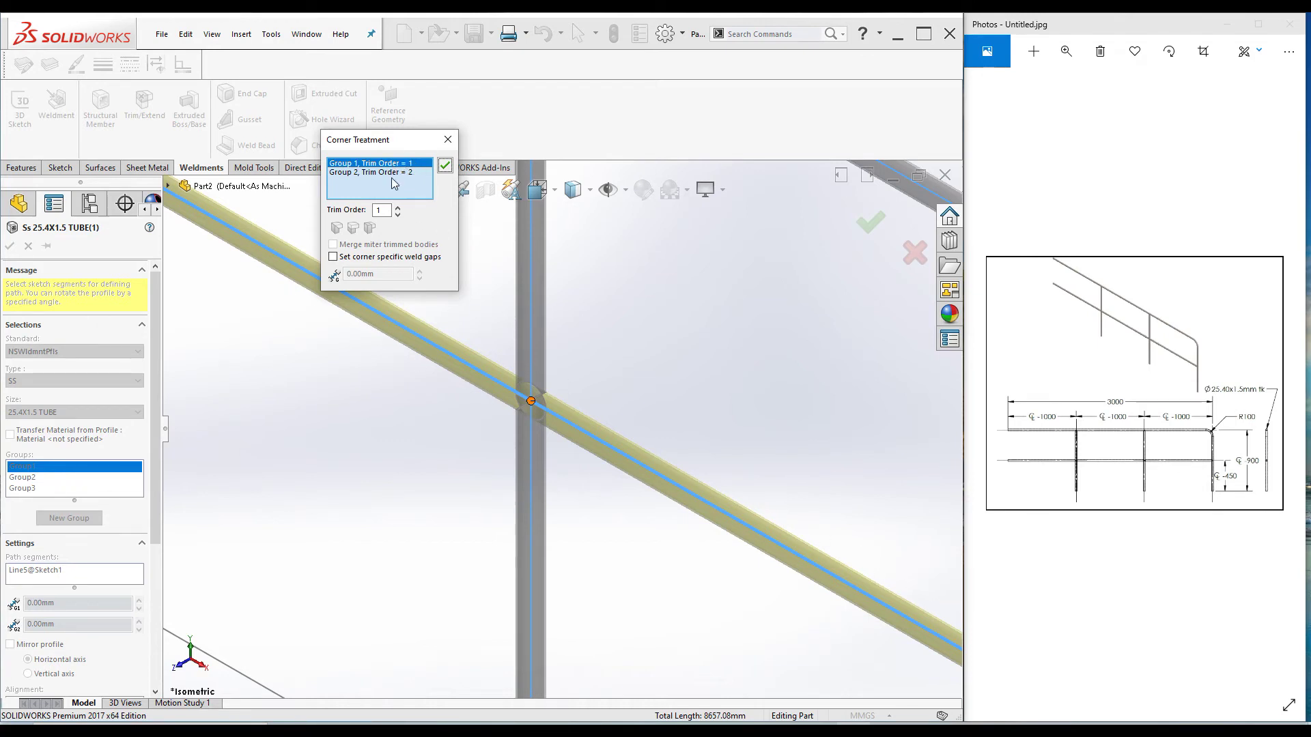
click(360, 172)
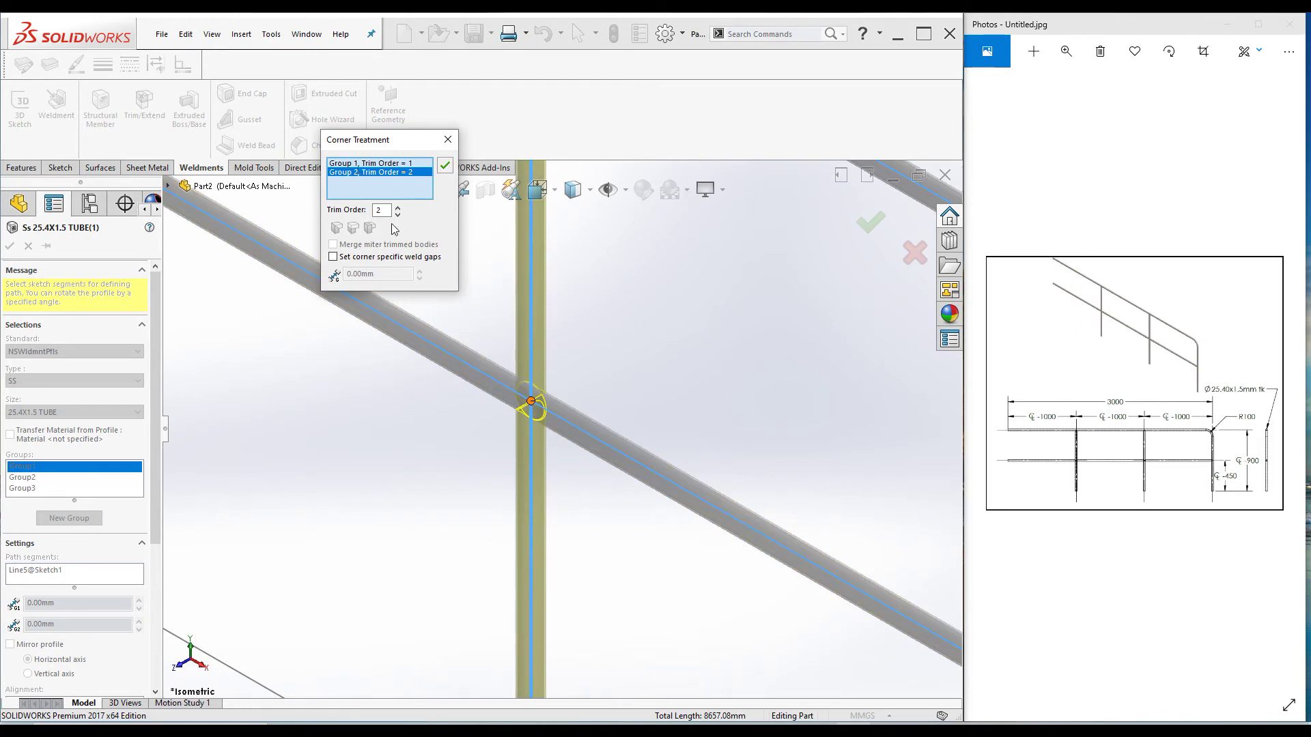
click(412, 165)
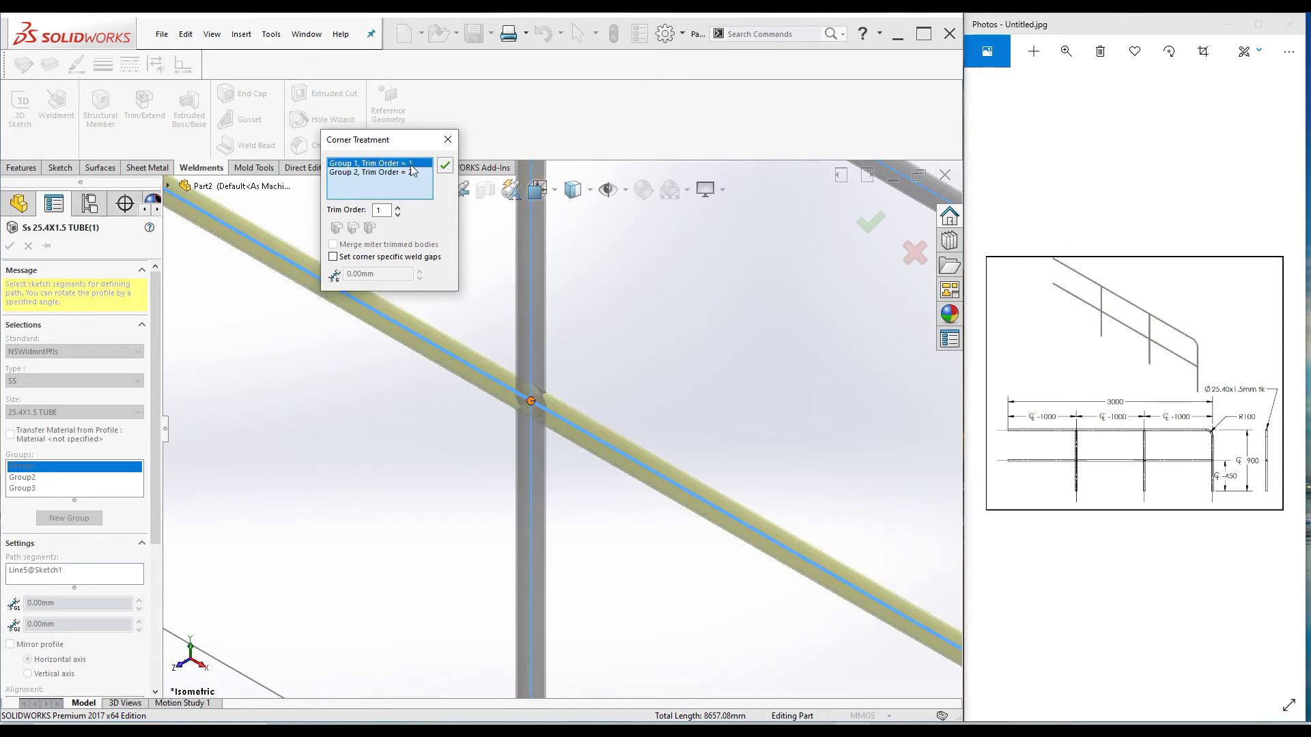
click(398, 208)
click(387, 173)
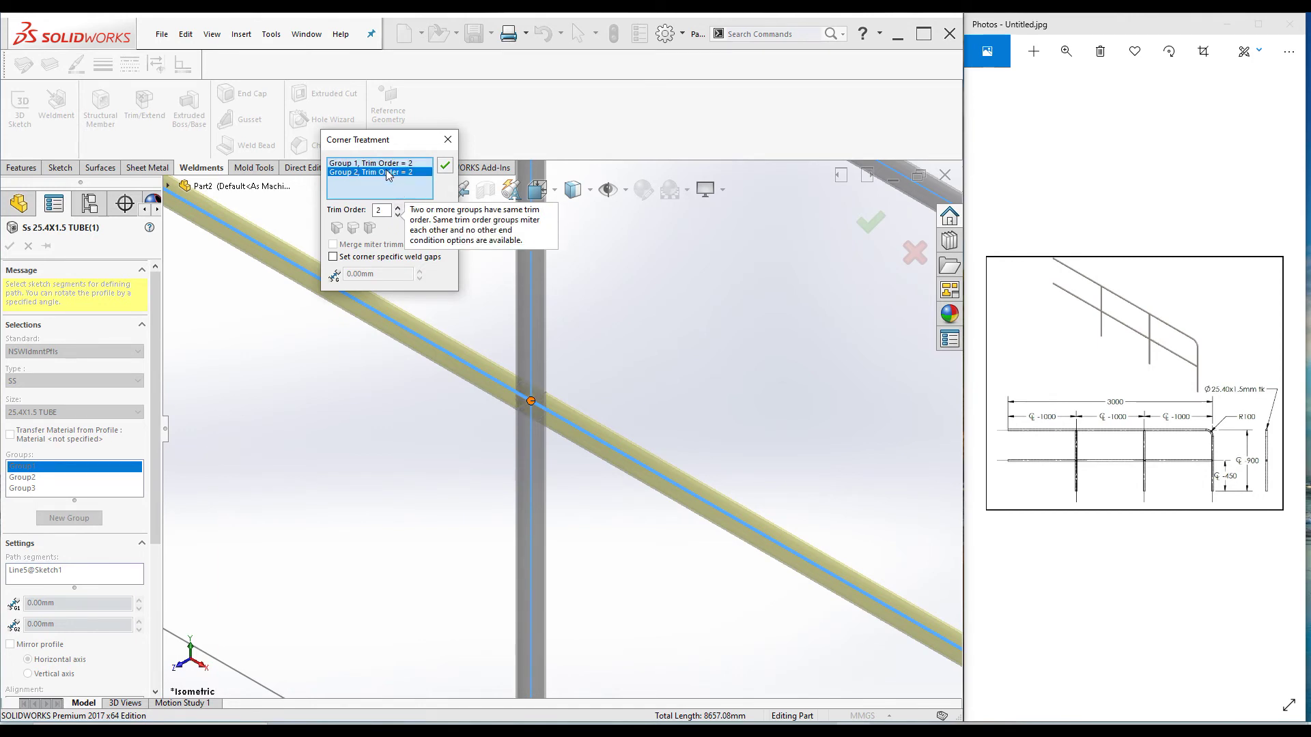
click(398, 213)
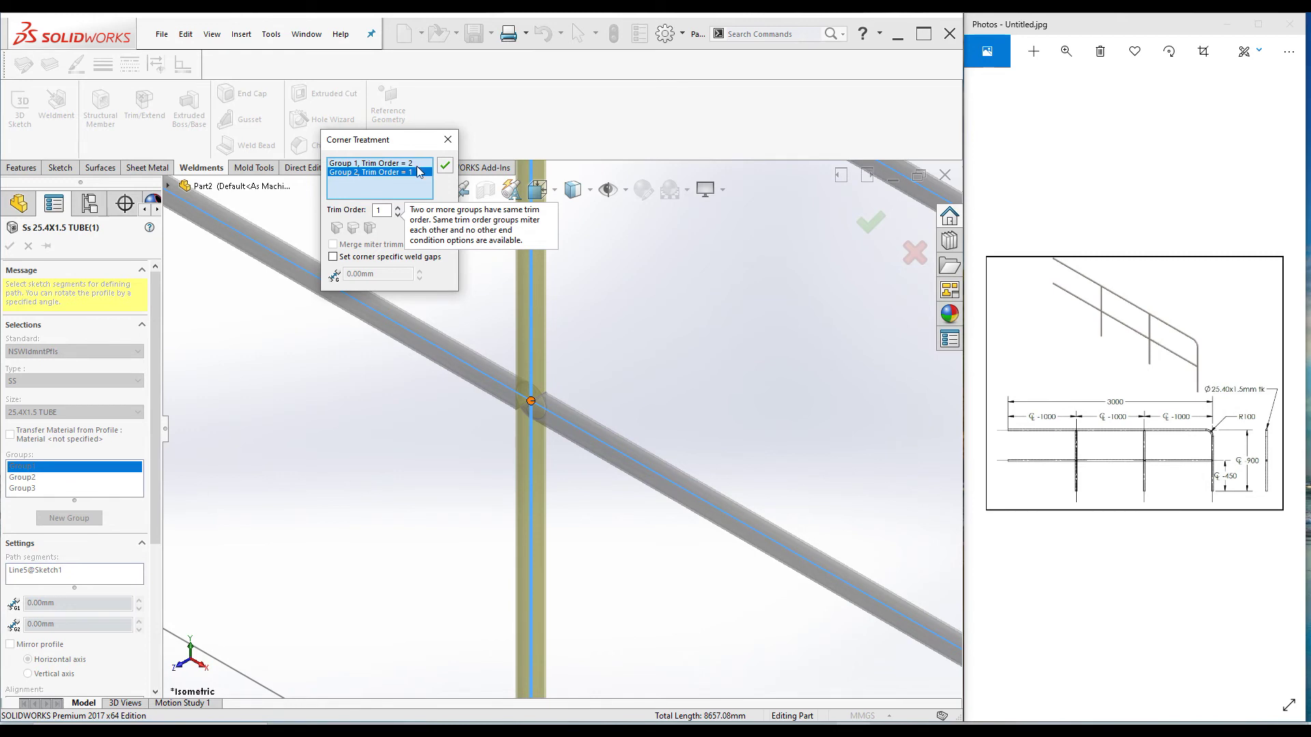
click(444, 165)
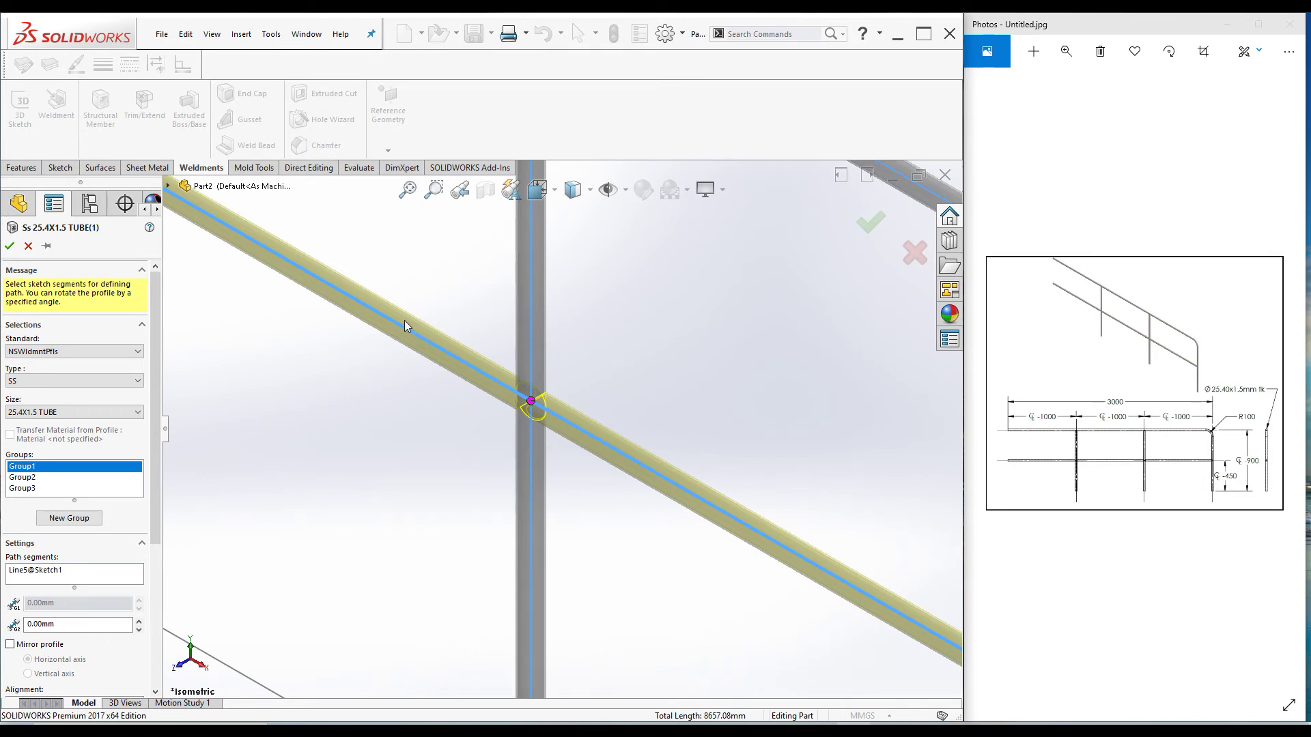
Set the second rail–post corner so both groups share trim order 2, and finish the tube member
scroll(473, 420, up, 5)
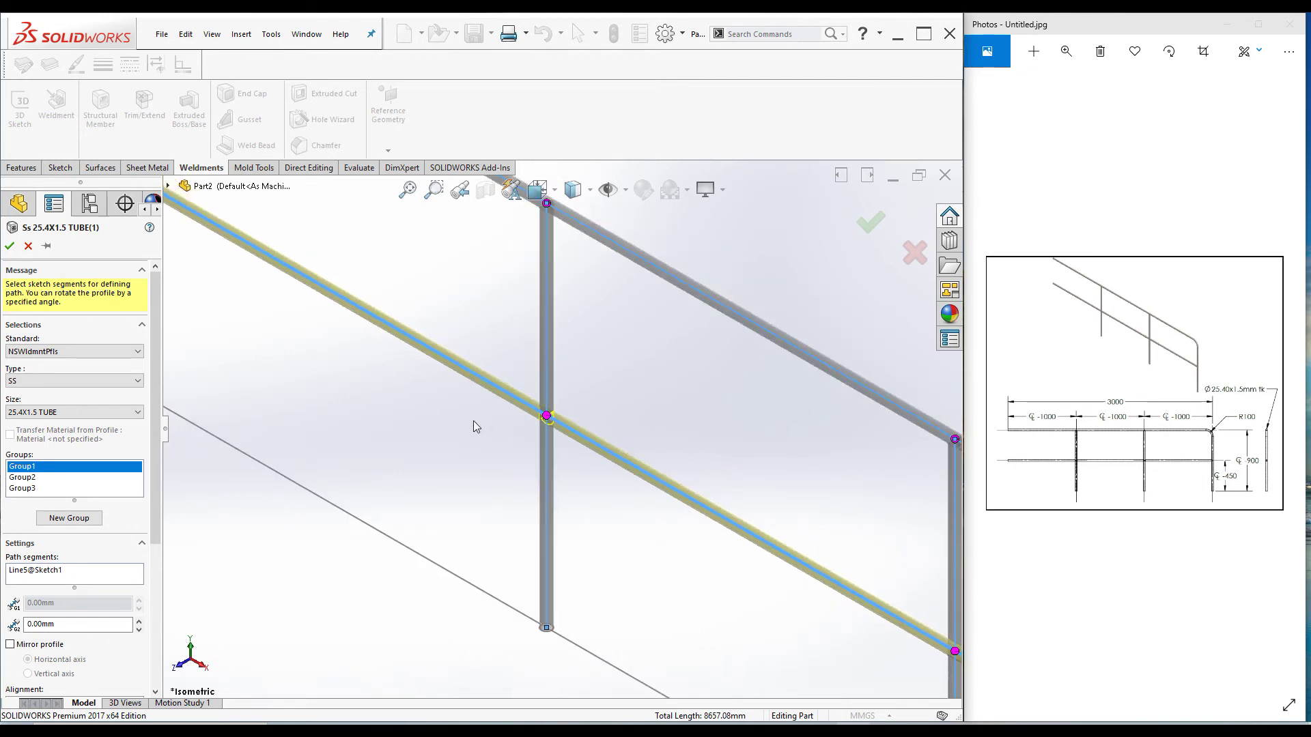
scroll(682, 491, down, 6)
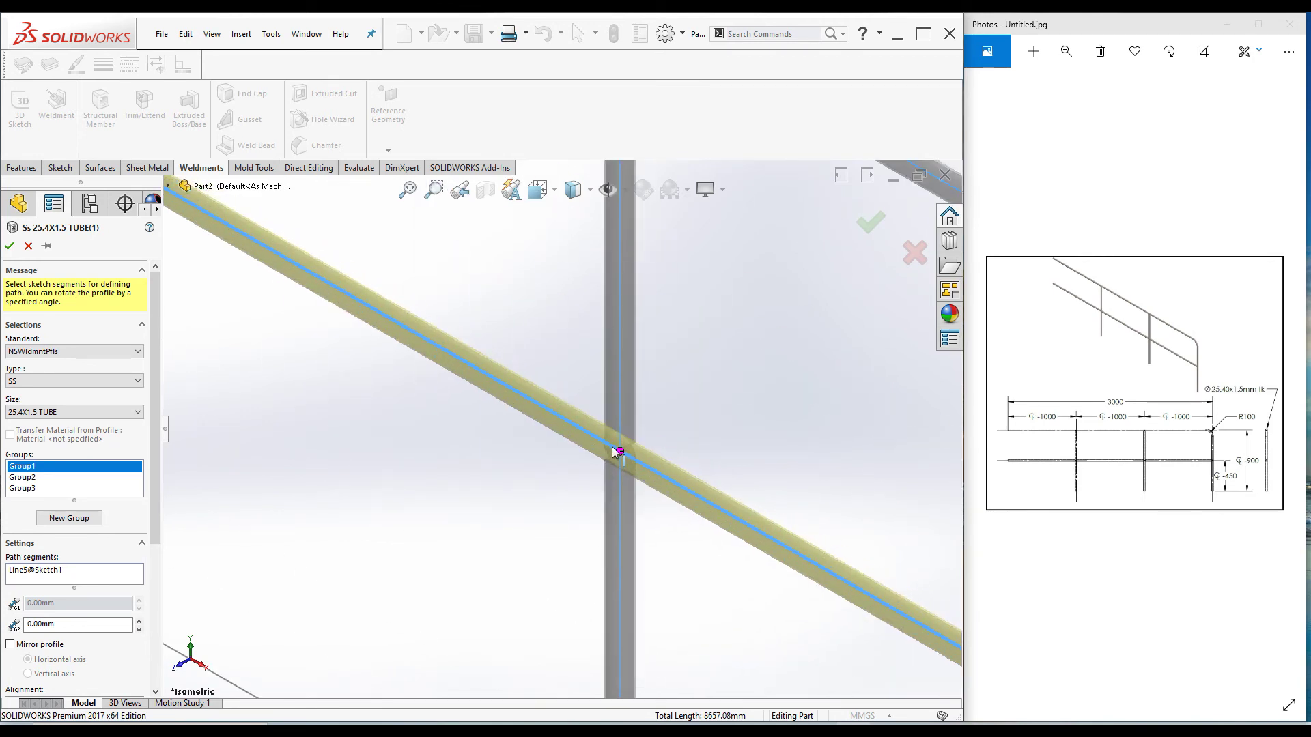
click(619, 452)
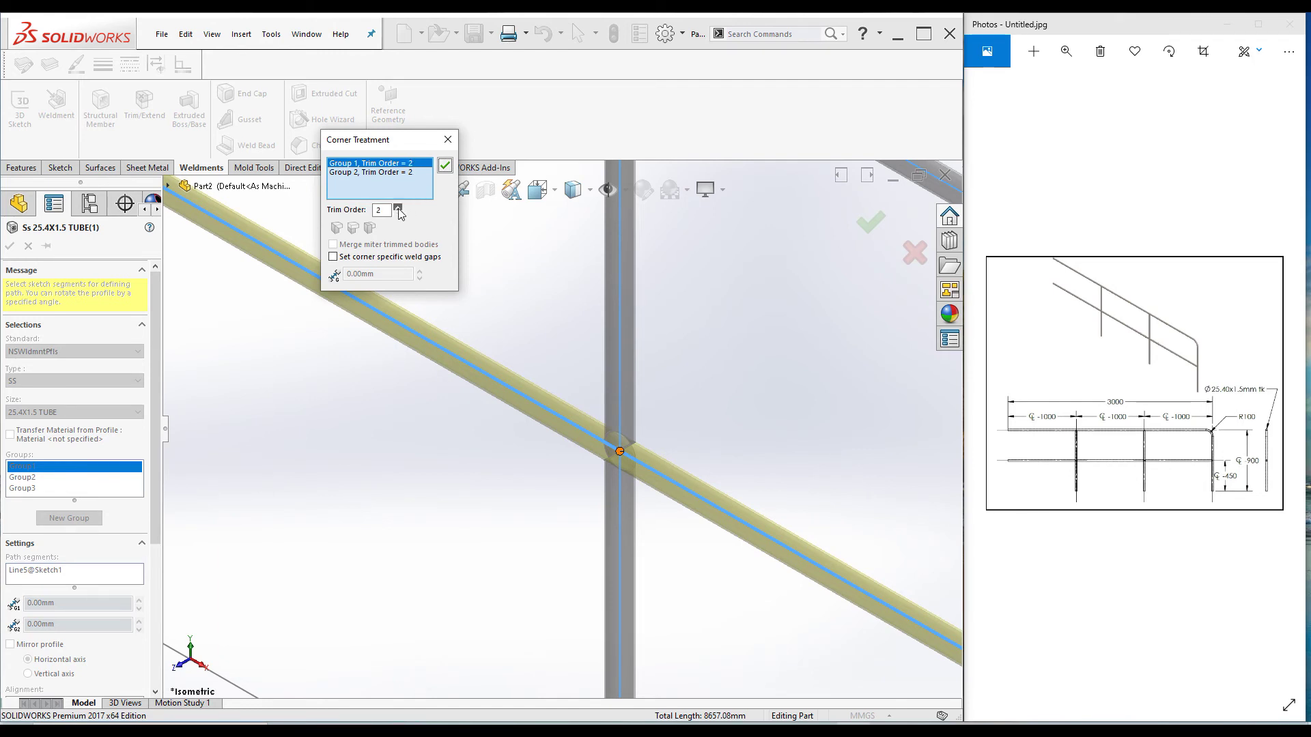
click(374, 174)
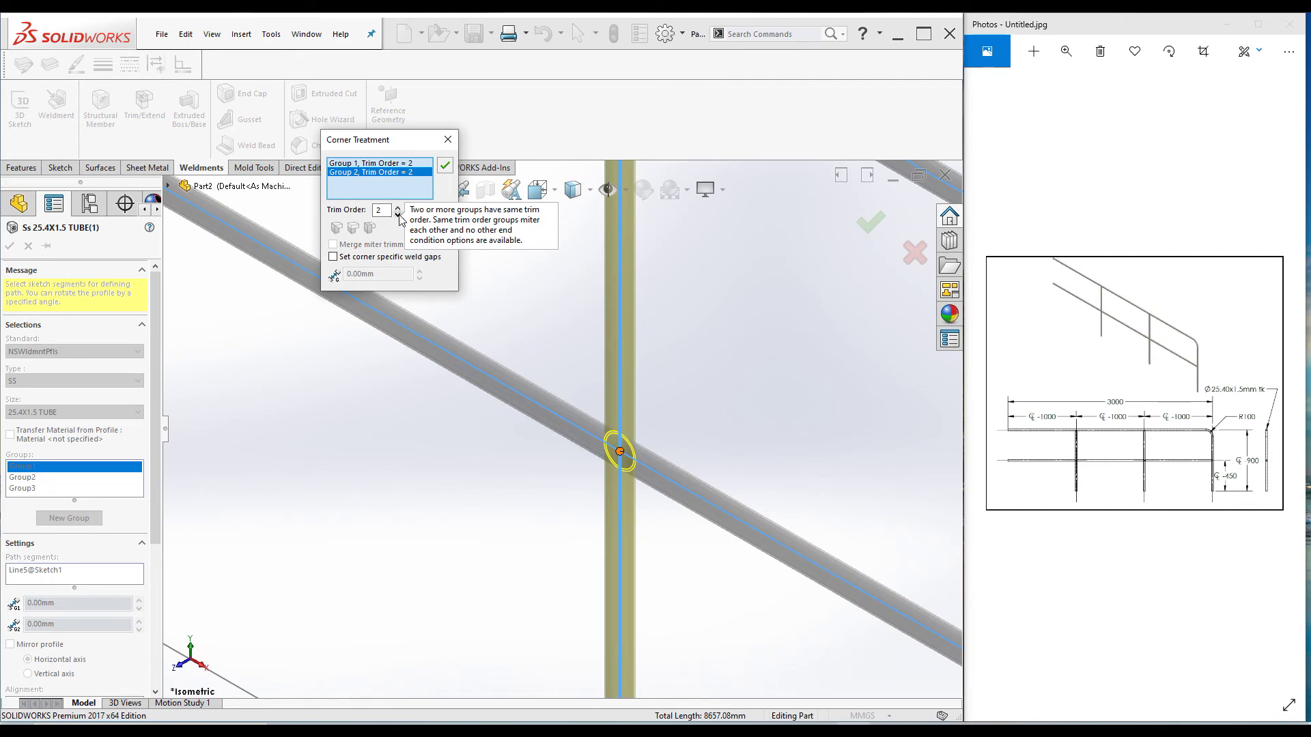
click(445, 166)
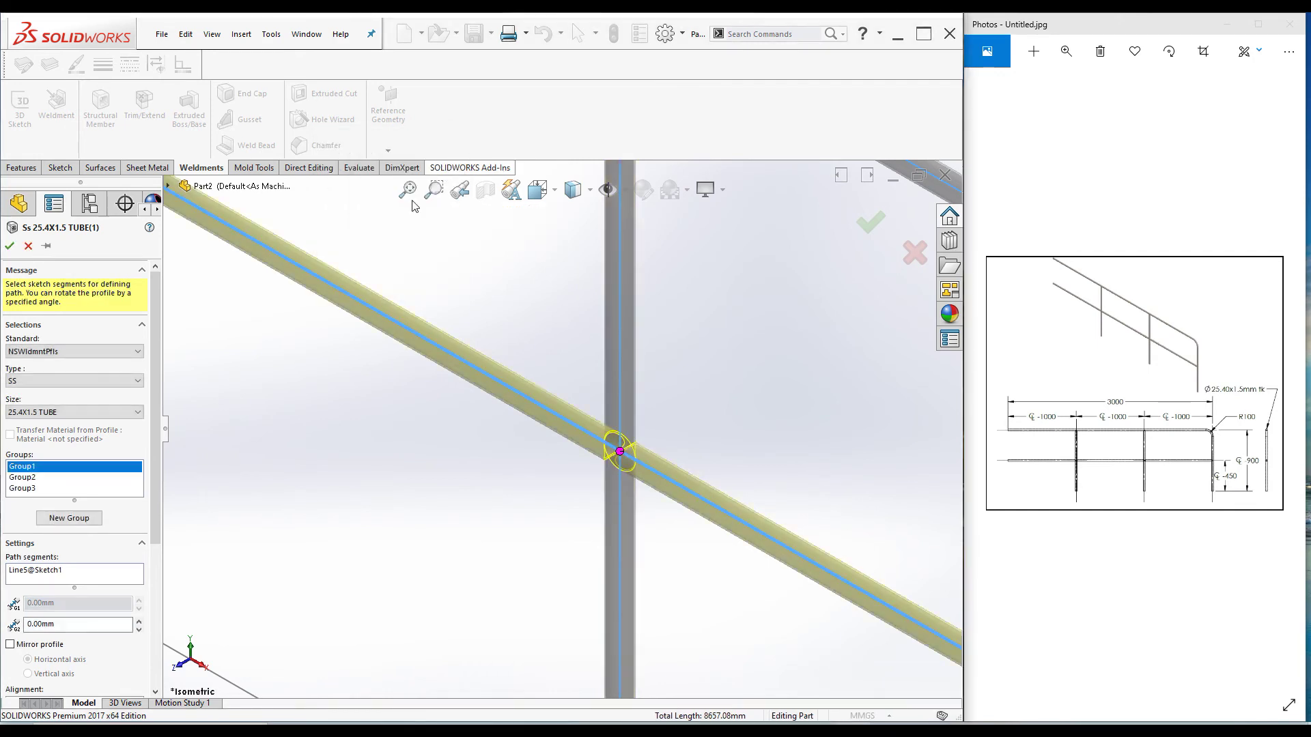
click(9, 247)
Select a vertical post and check the pieces in Cut-List-Item1 and Cut-List-Item2
scroll(433, 488, up, 5)
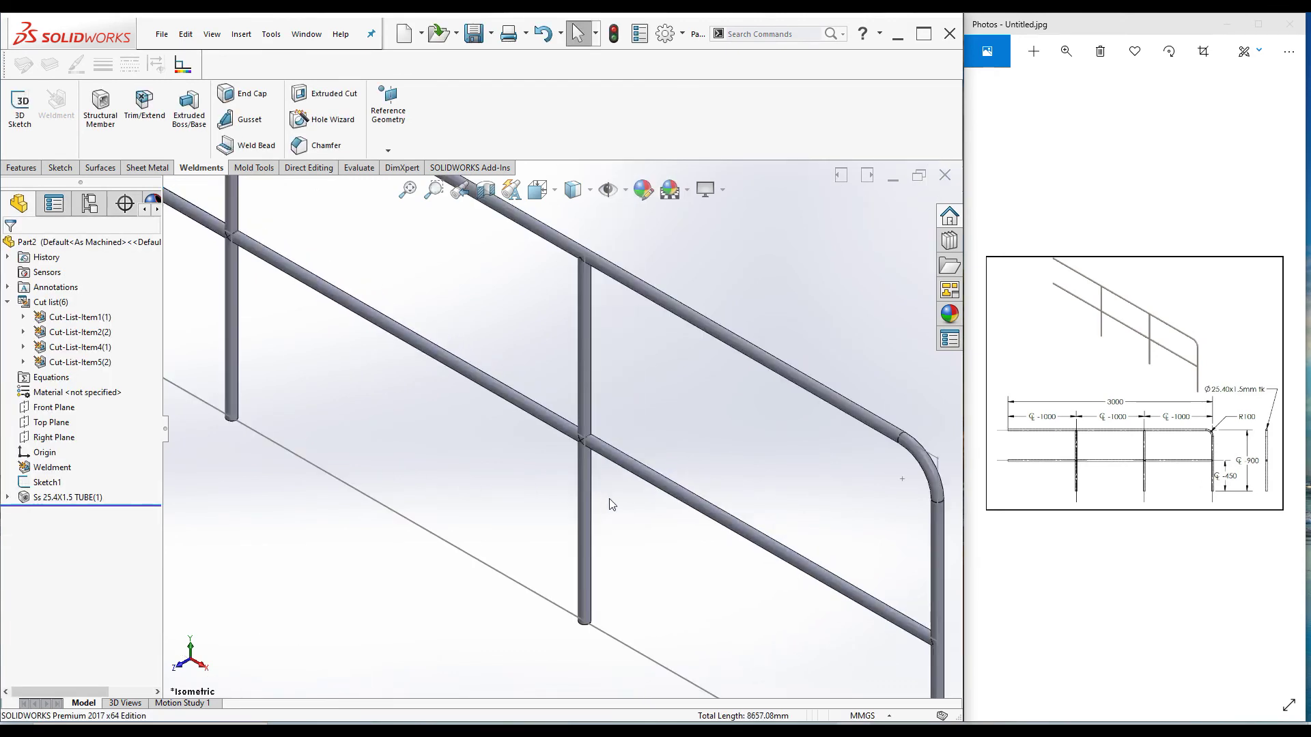
scroll(610, 504, up, 6)
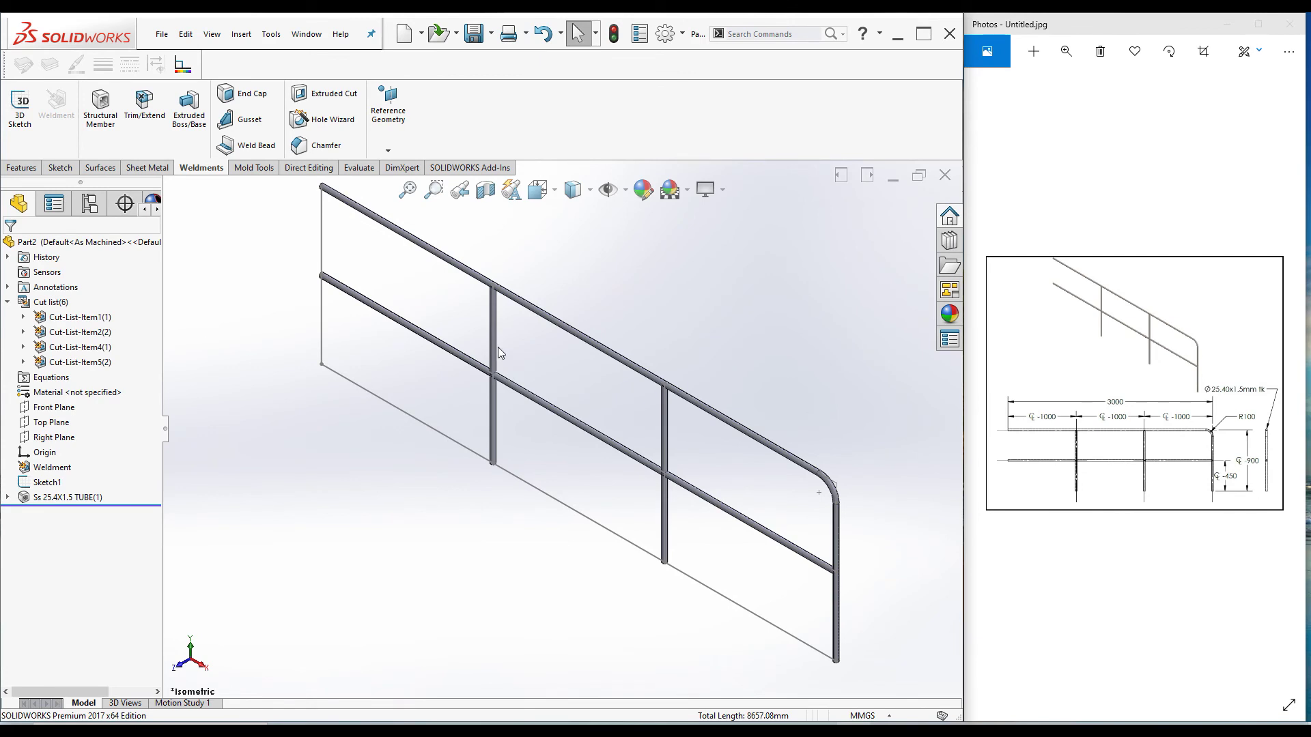
scroll(499, 355, down, 8)
click(505, 369)
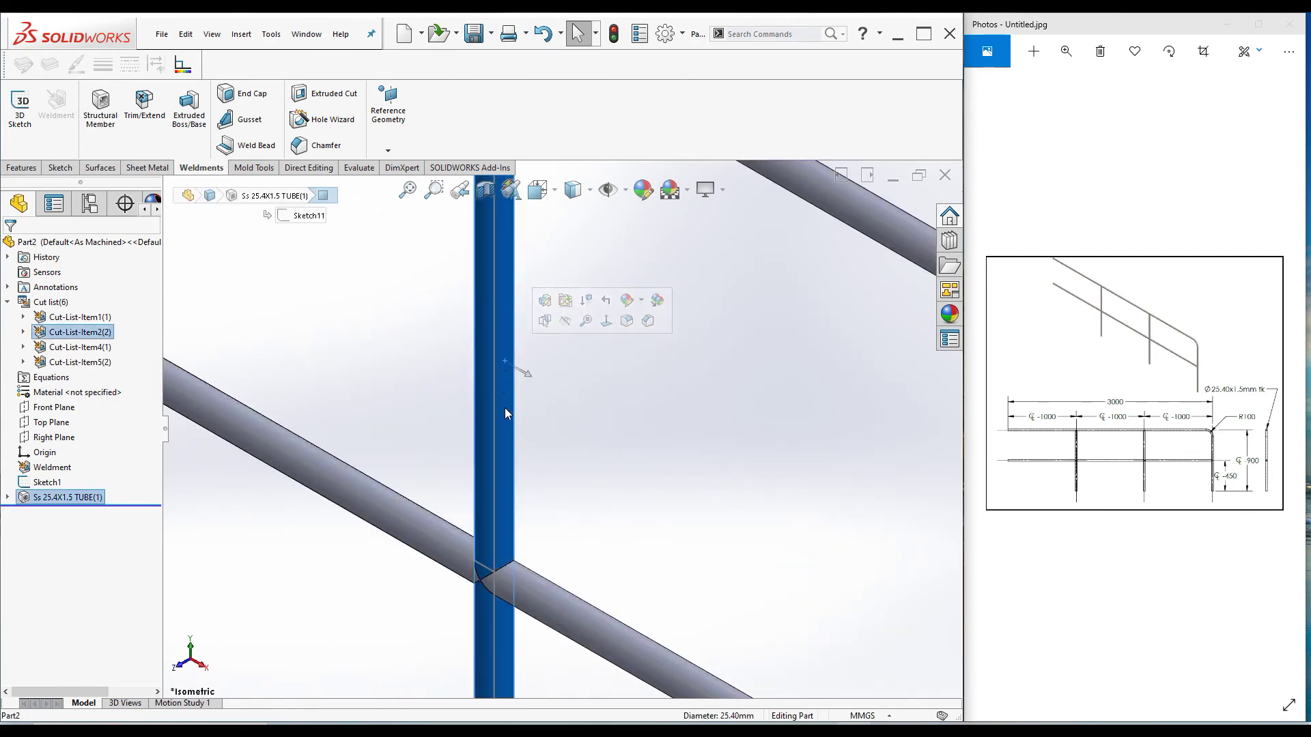
scroll(505, 413, up, 10)
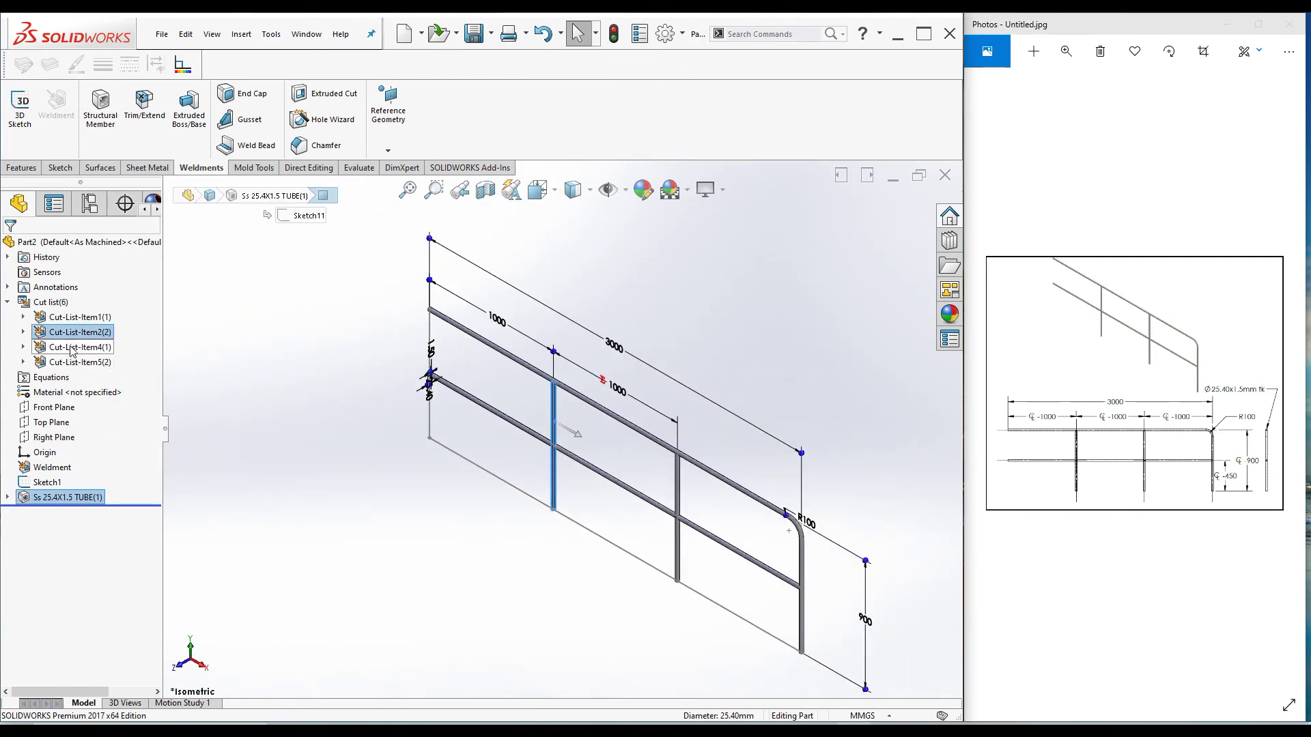
click(76, 317)
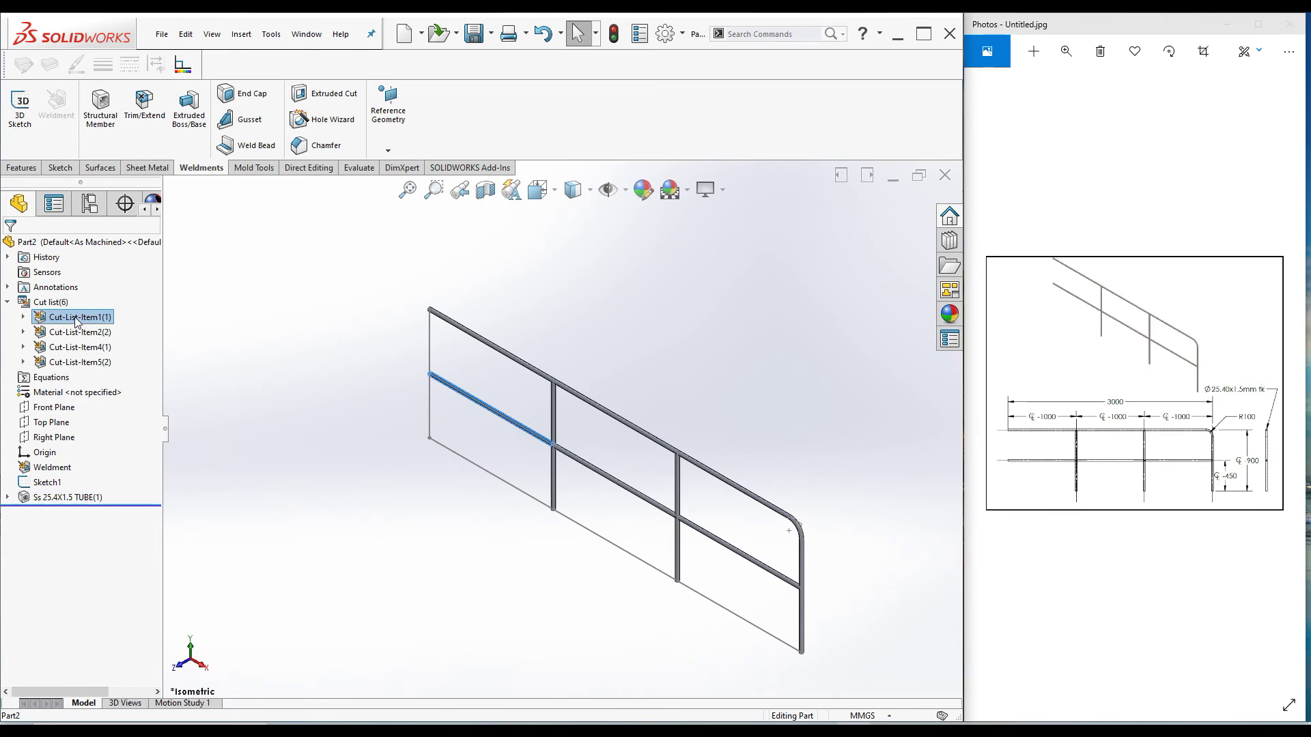
click(75, 332)
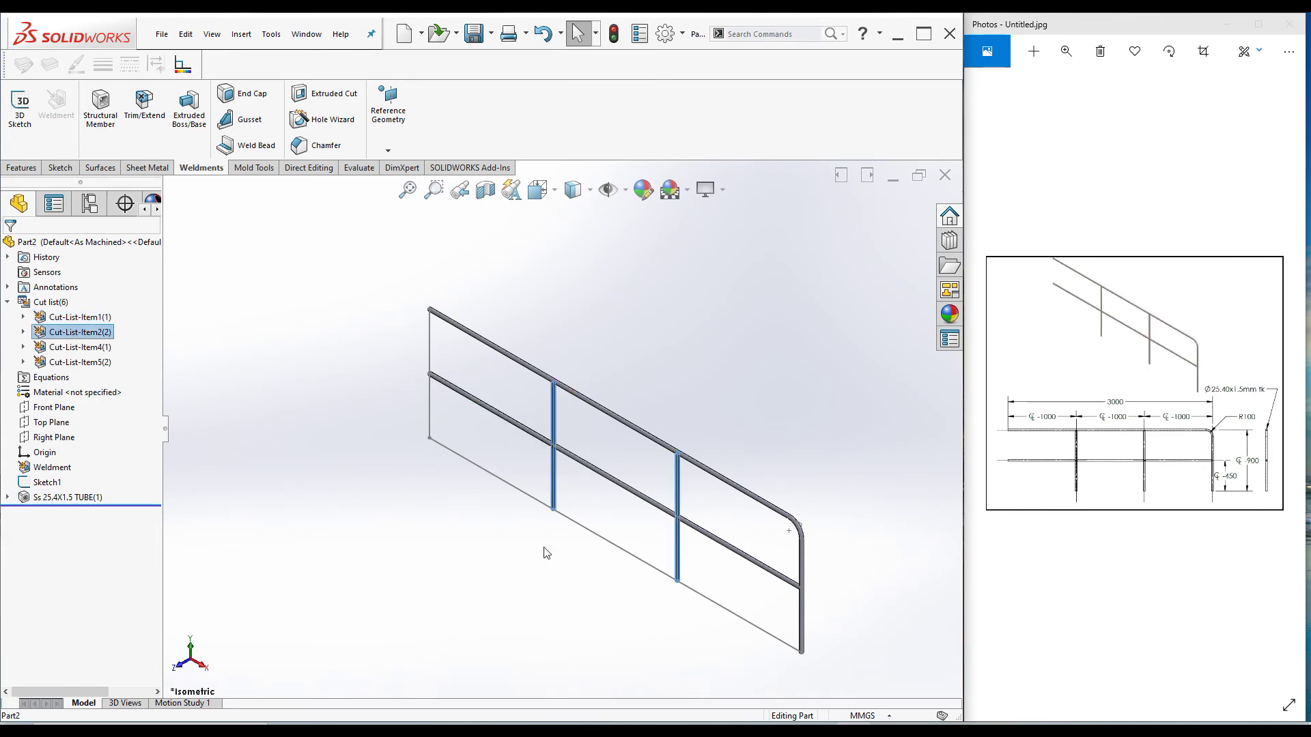
Check the pieces in Cut-List-Item4 and Cut-List-Item5, then collapse the cut list
click(91, 351)
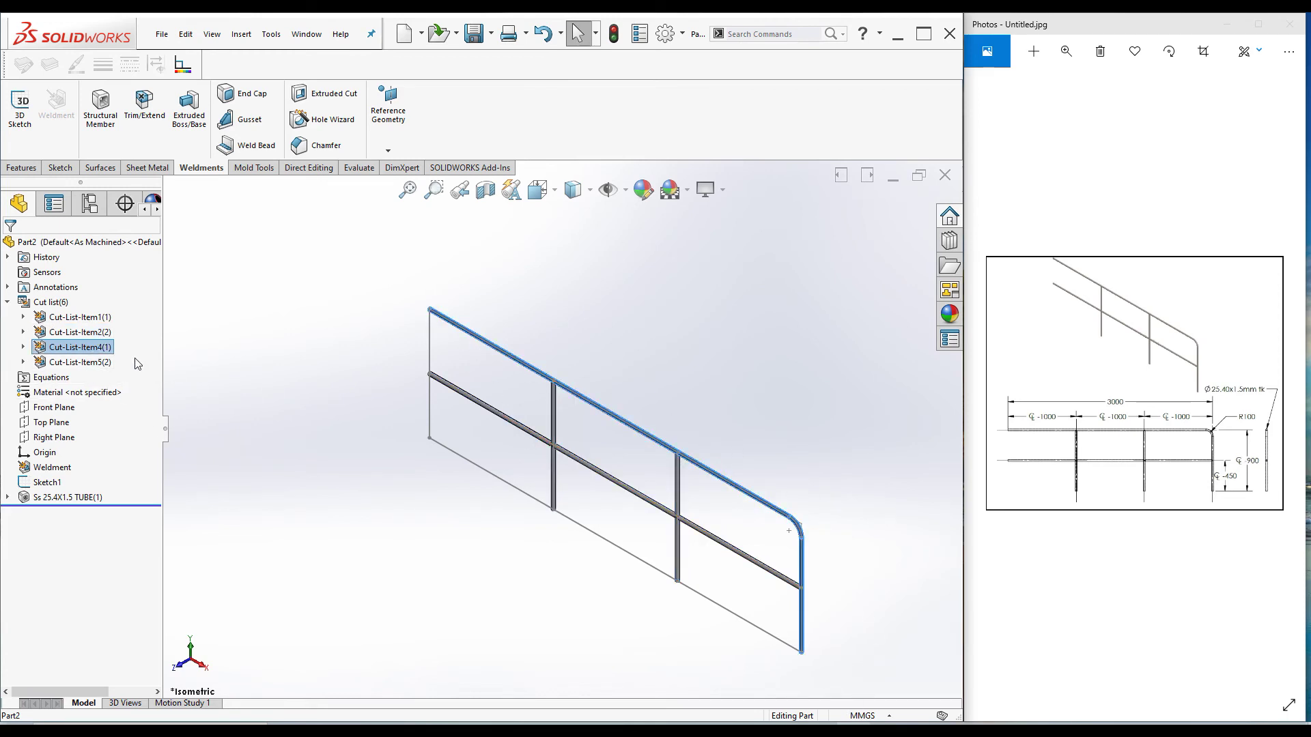
click(99, 363)
scroll(721, 549, down, 2)
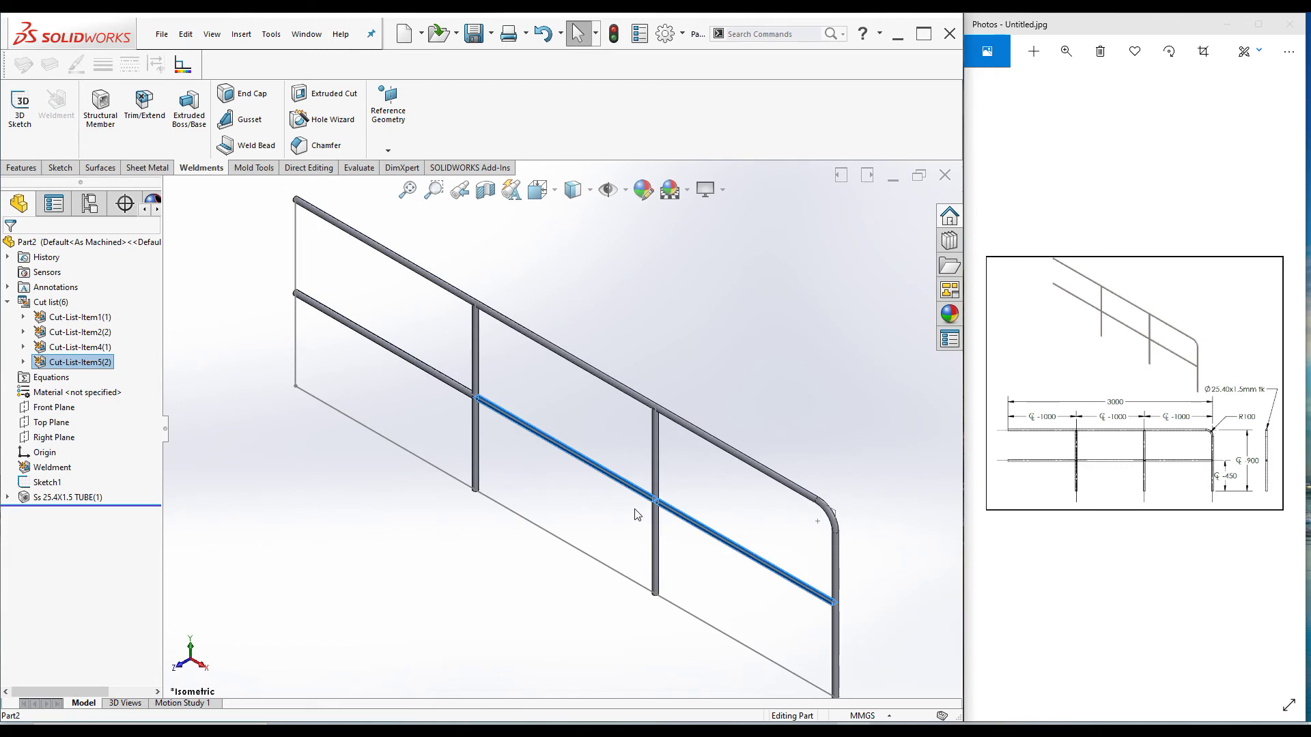
scroll(635, 514, up, 1)
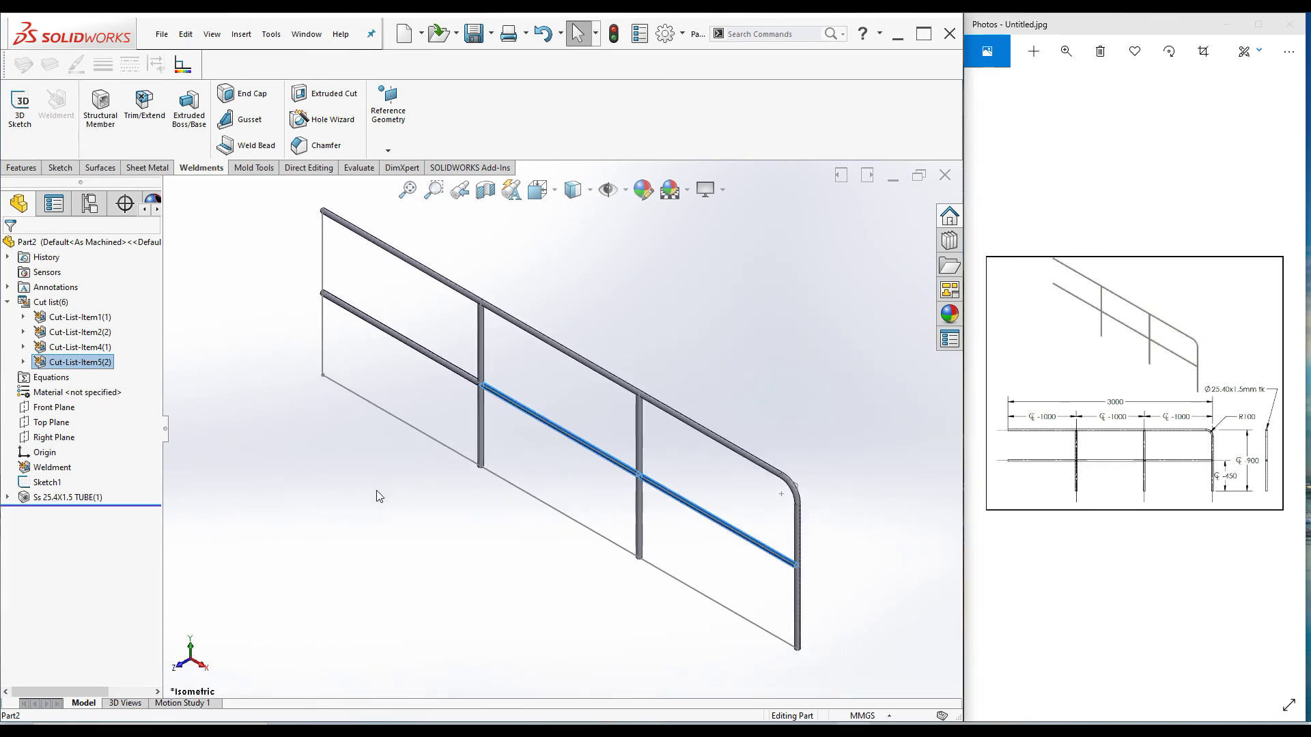
click(8, 302)
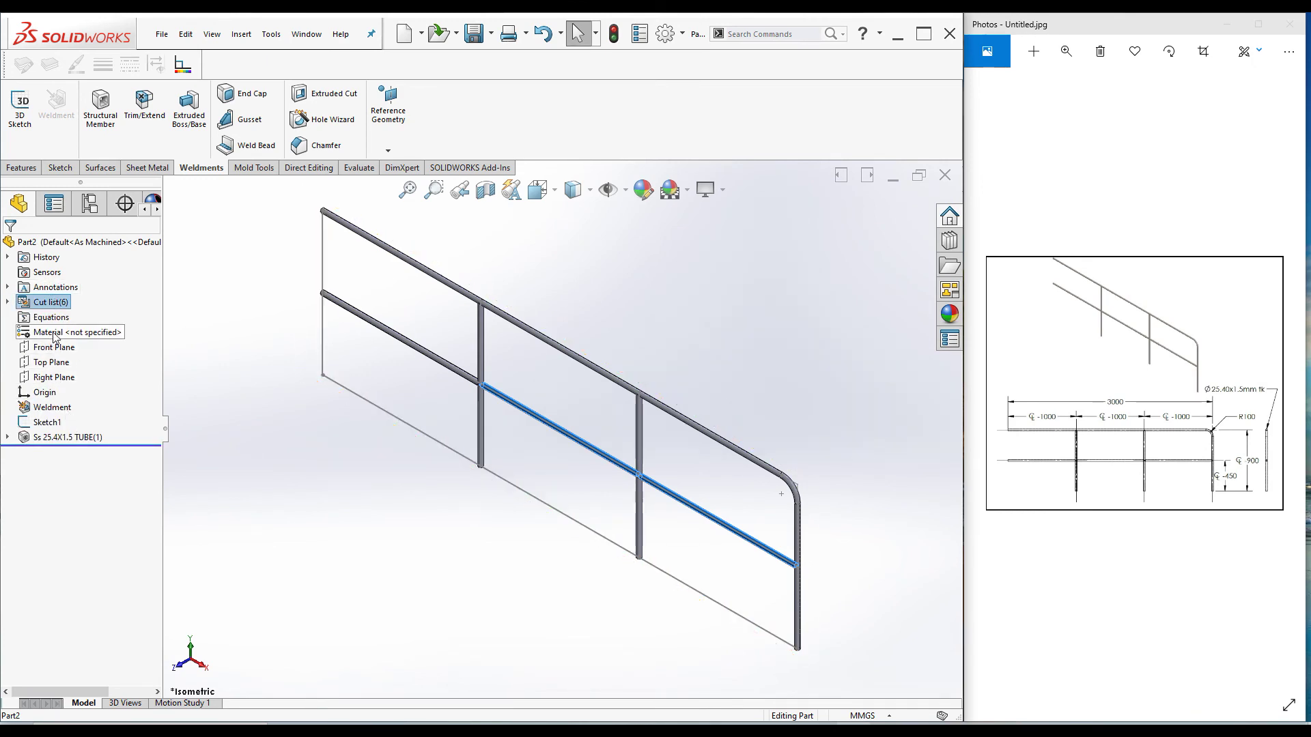
right_click(54, 334)
Assign AISI 316 Stainless Steel Sheet (SS) to the part and hide the sketch lines
key(Escape)
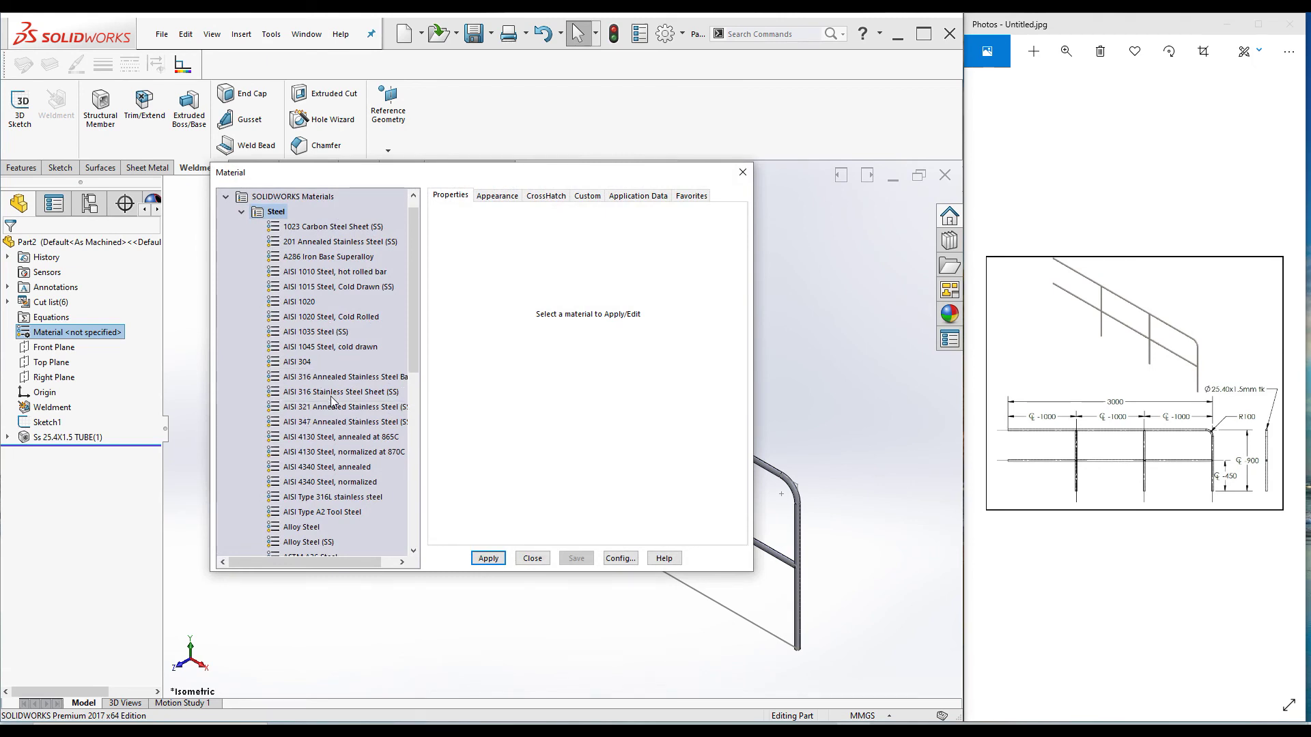
click(331, 392)
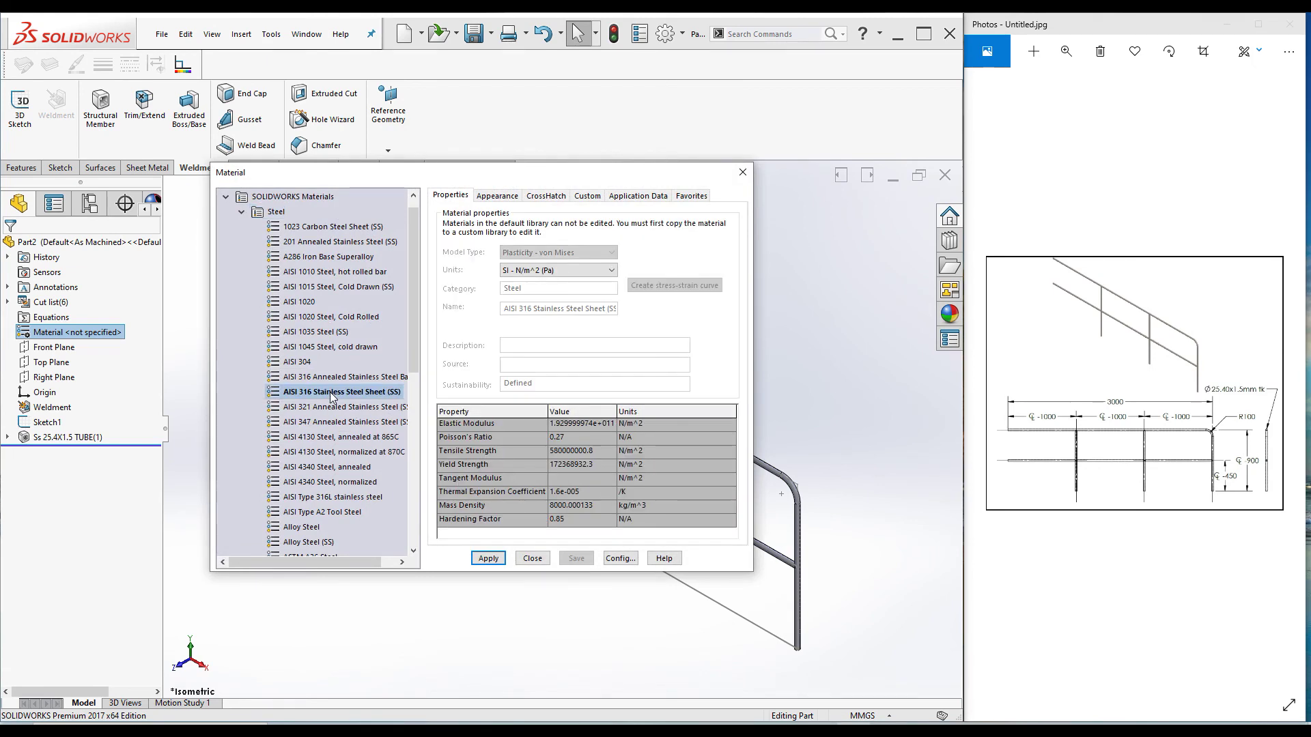
click(488, 559)
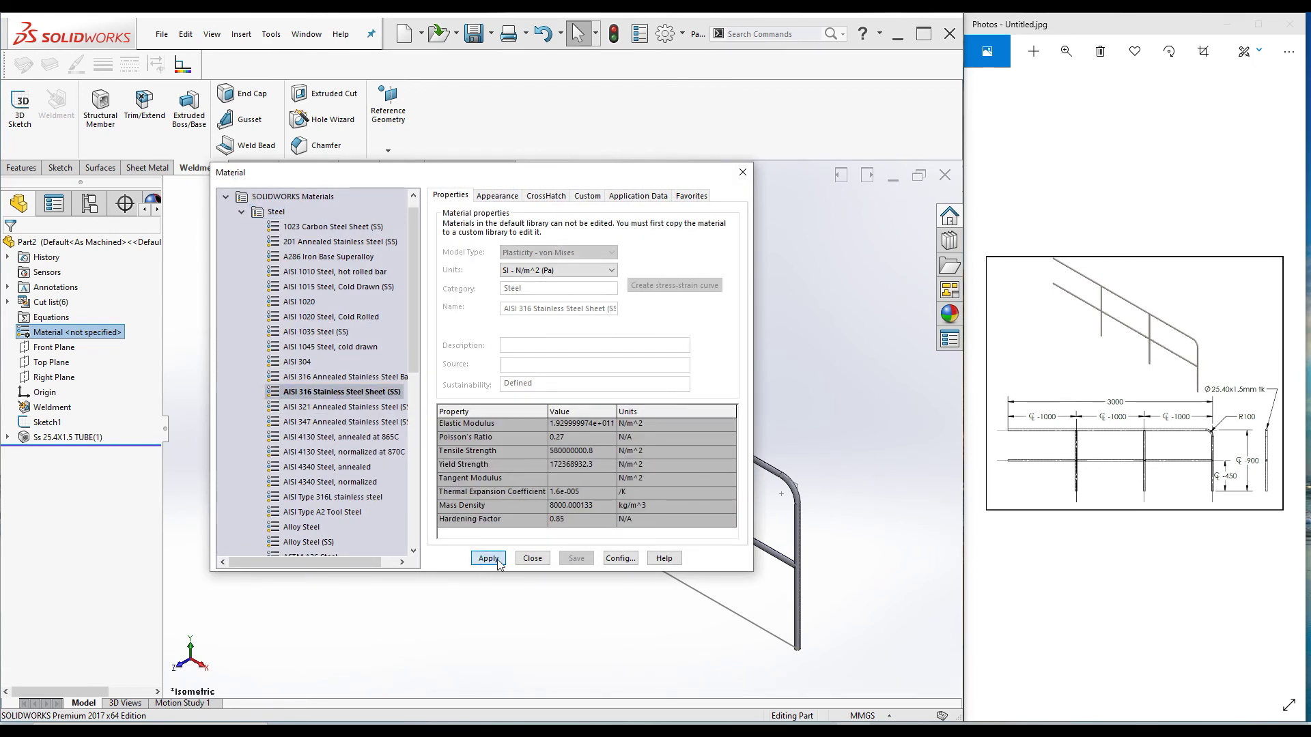
click(532, 559)
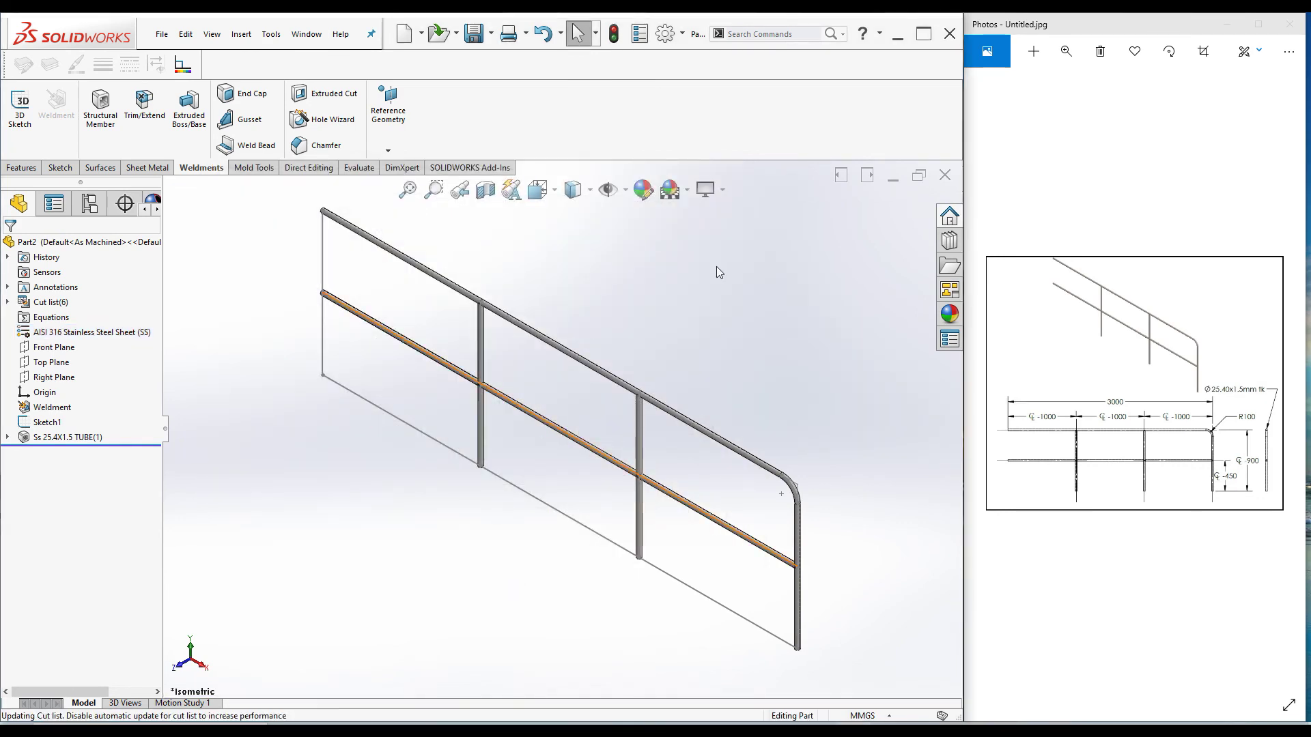
click(608, 190)
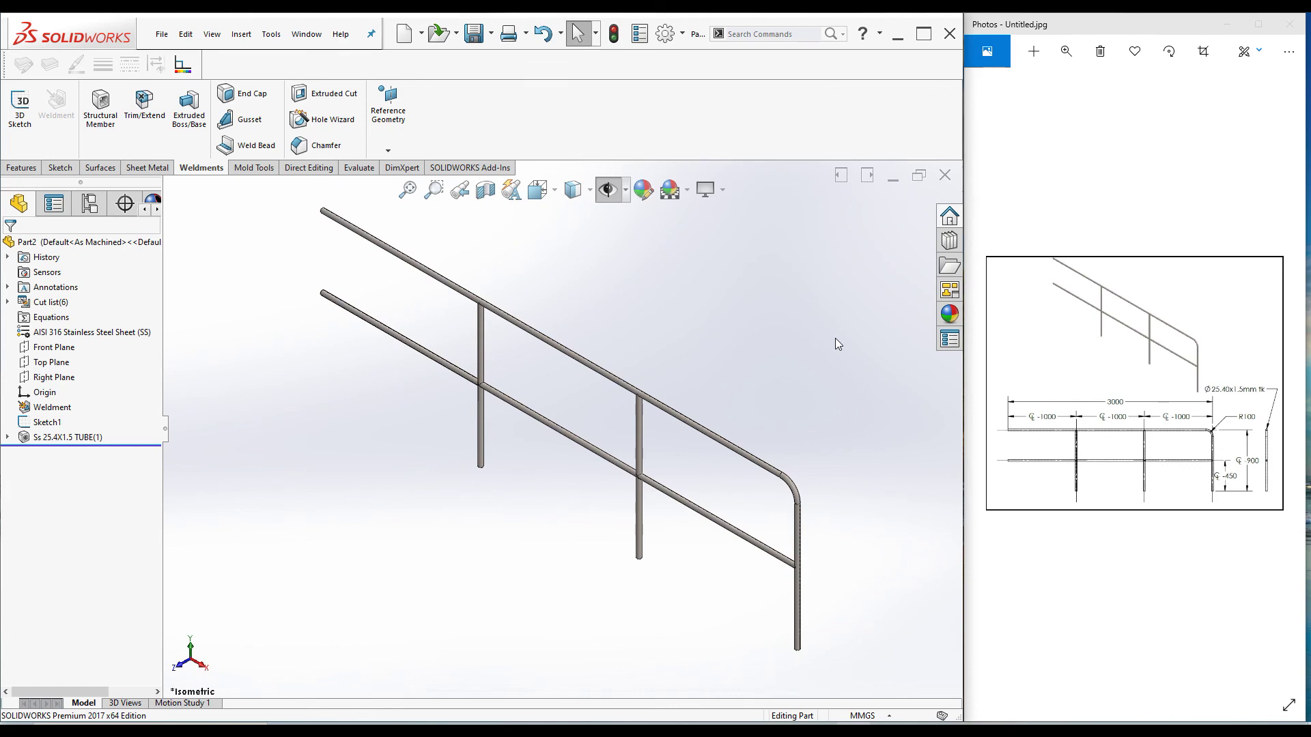
click(480, 36)
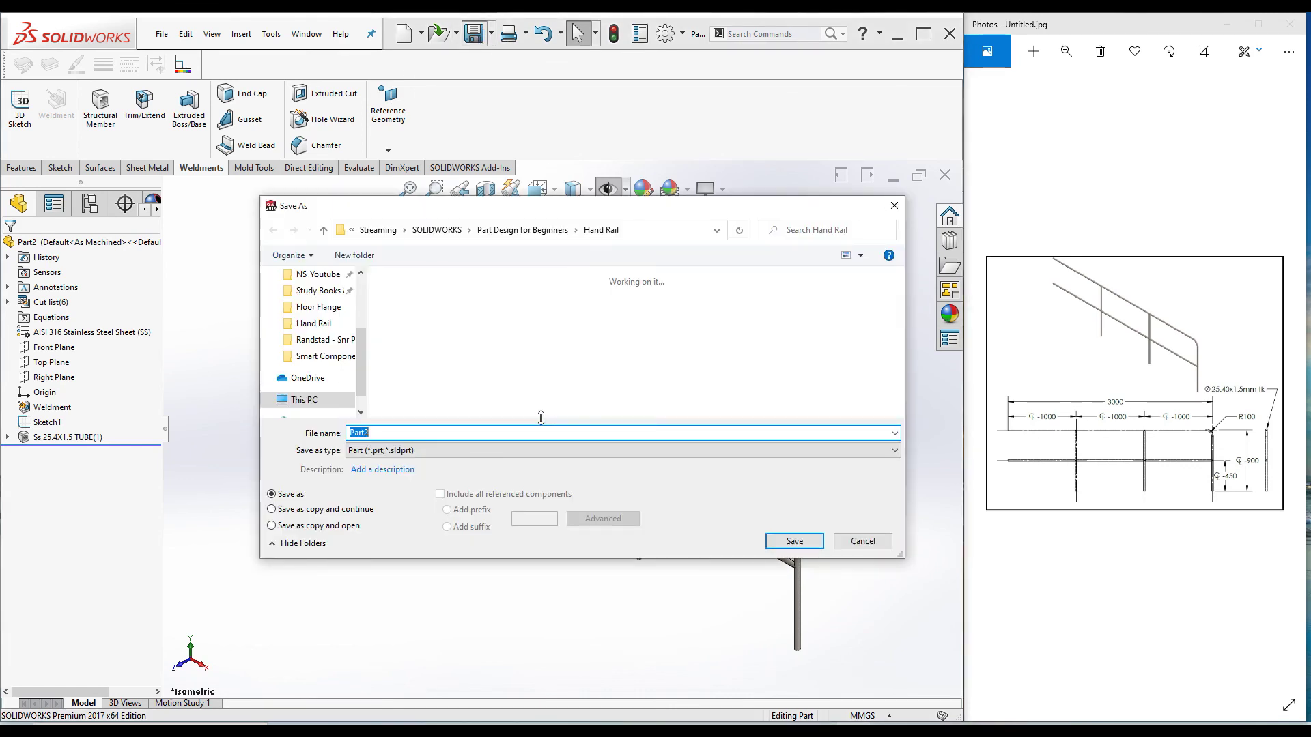
Save the part as 'Hand Rail' in the Hand Rail folder
text(Hand Rail)
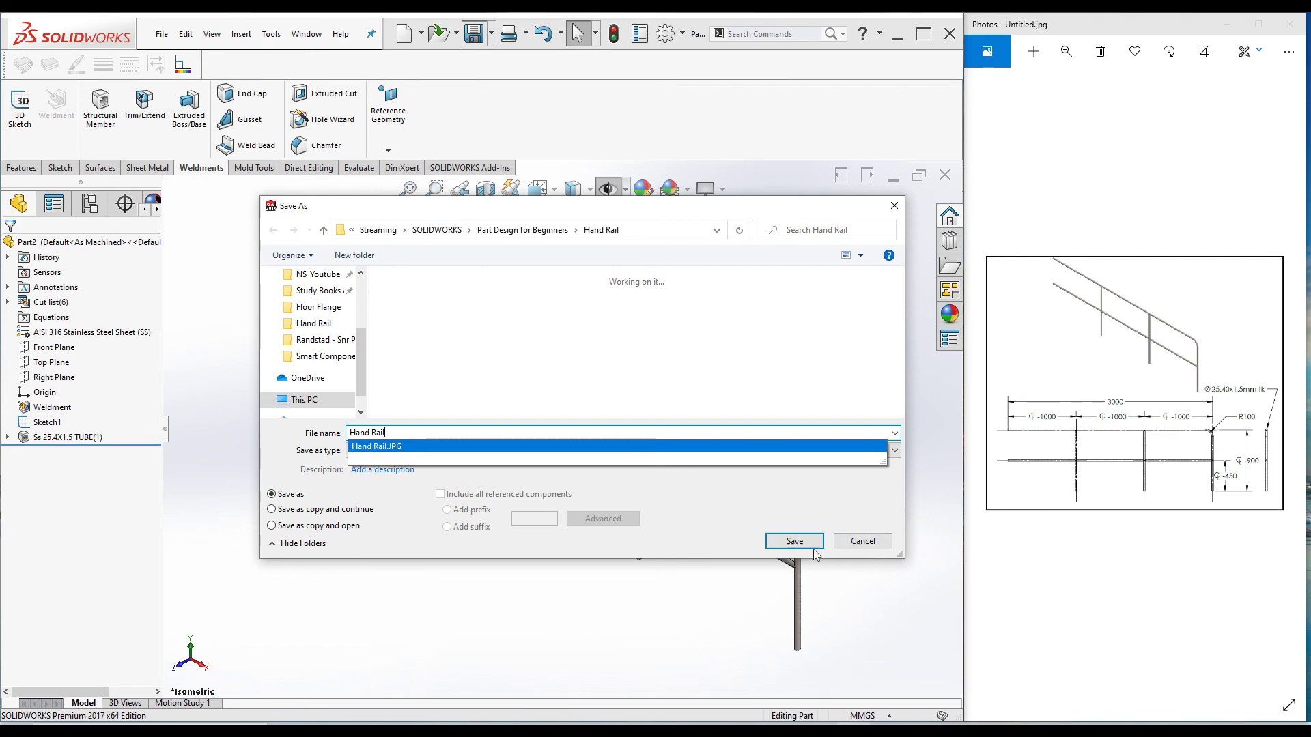
click(796, 541)
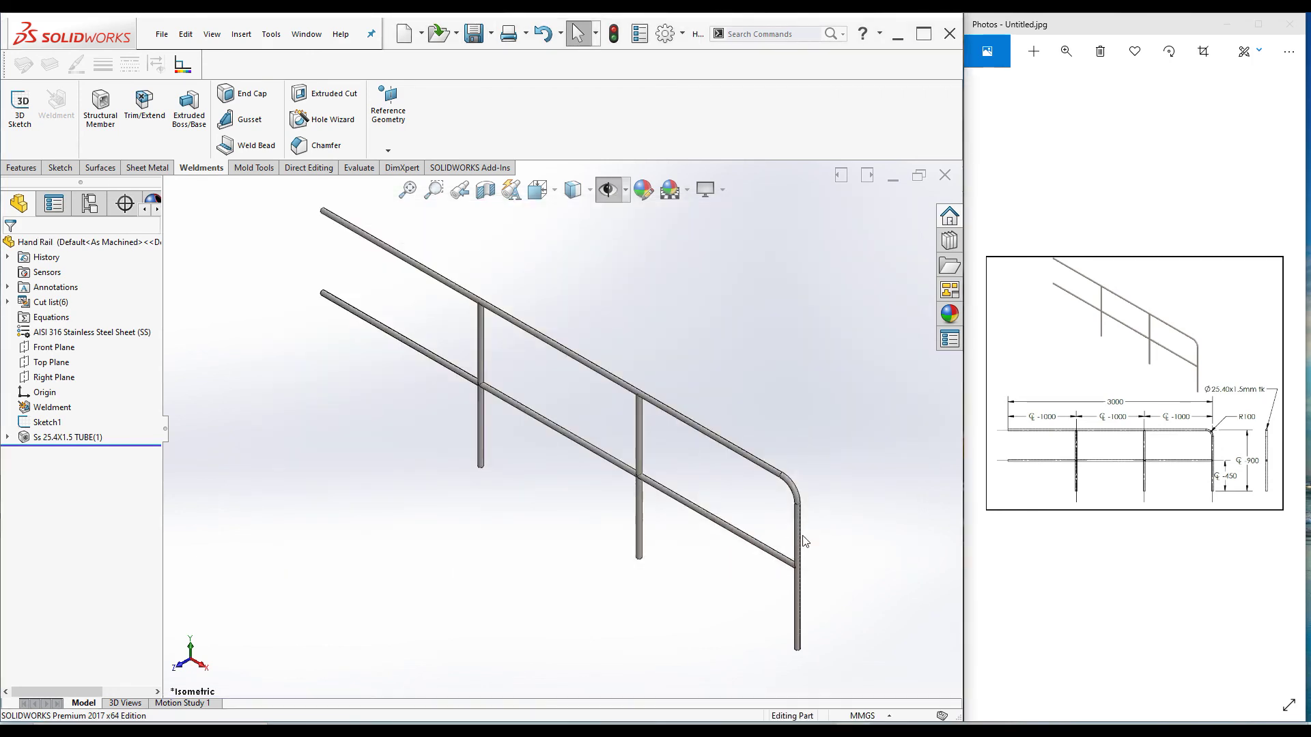